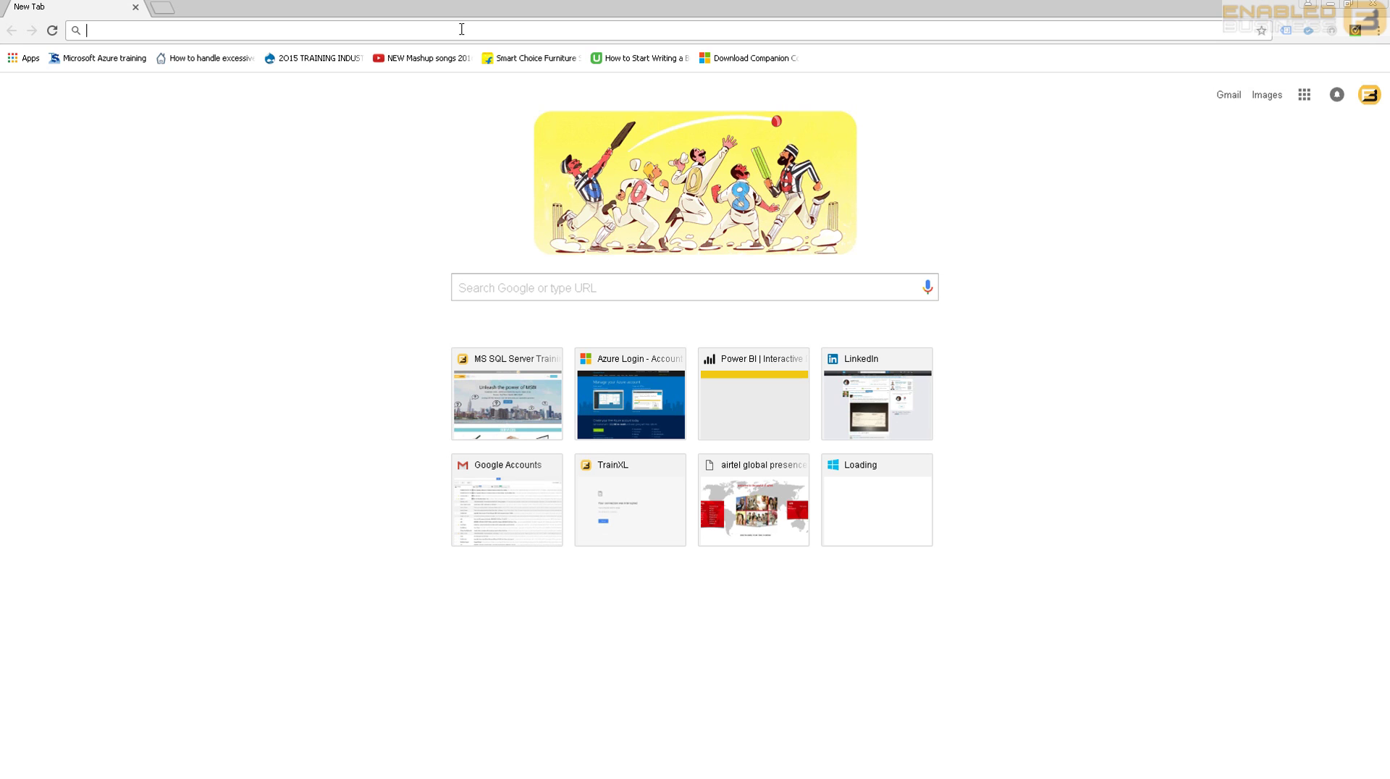
Search Google for 'download powermap for excel' and open Microsoft's Power Map Preview download page
type("download ")
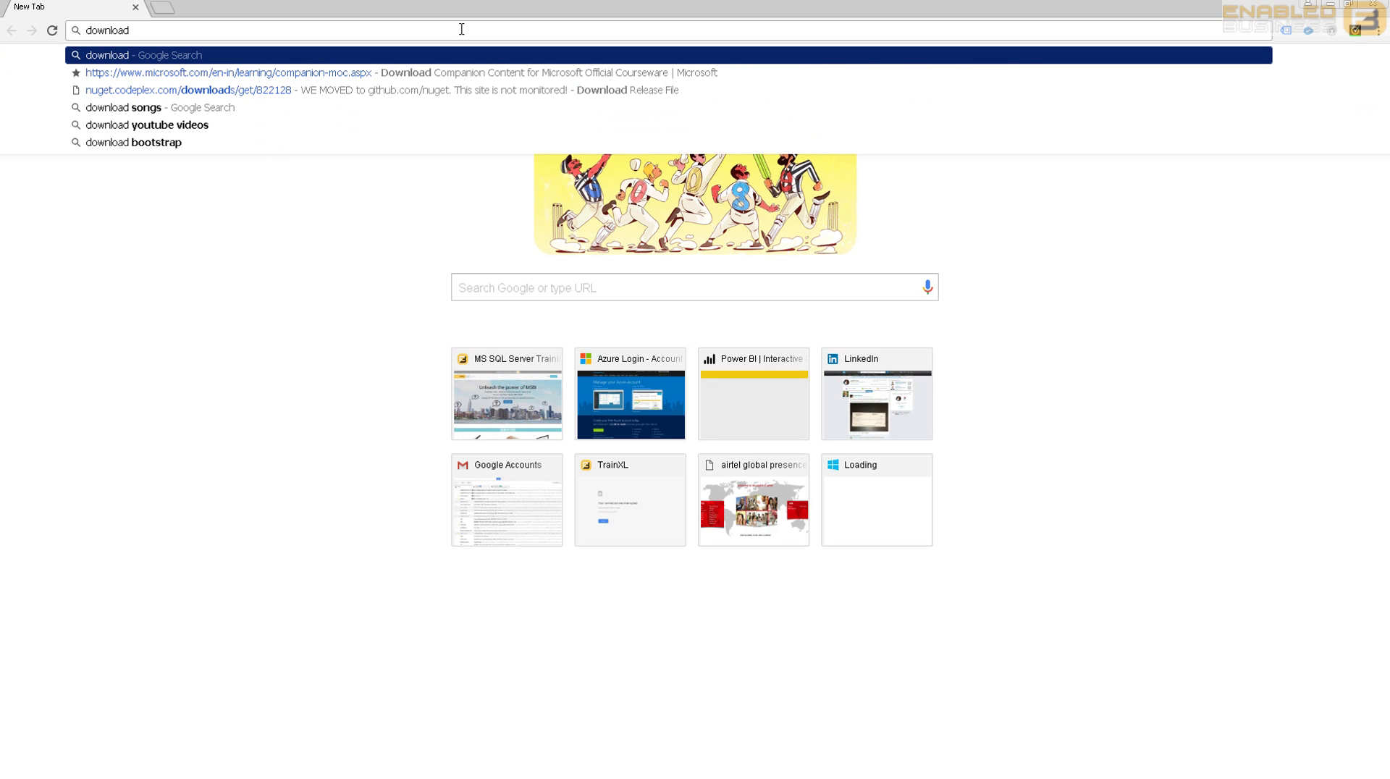
type("pow")
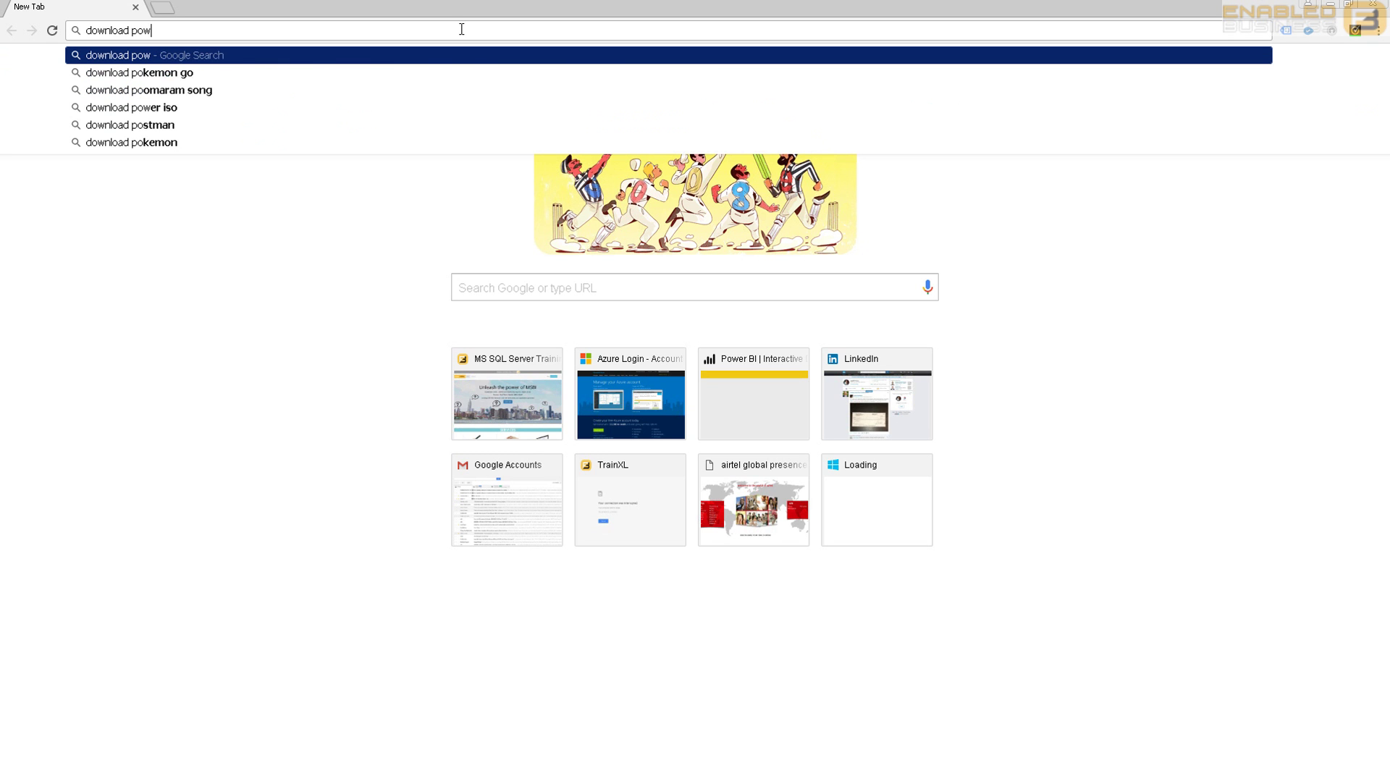
type("ermap for excel")
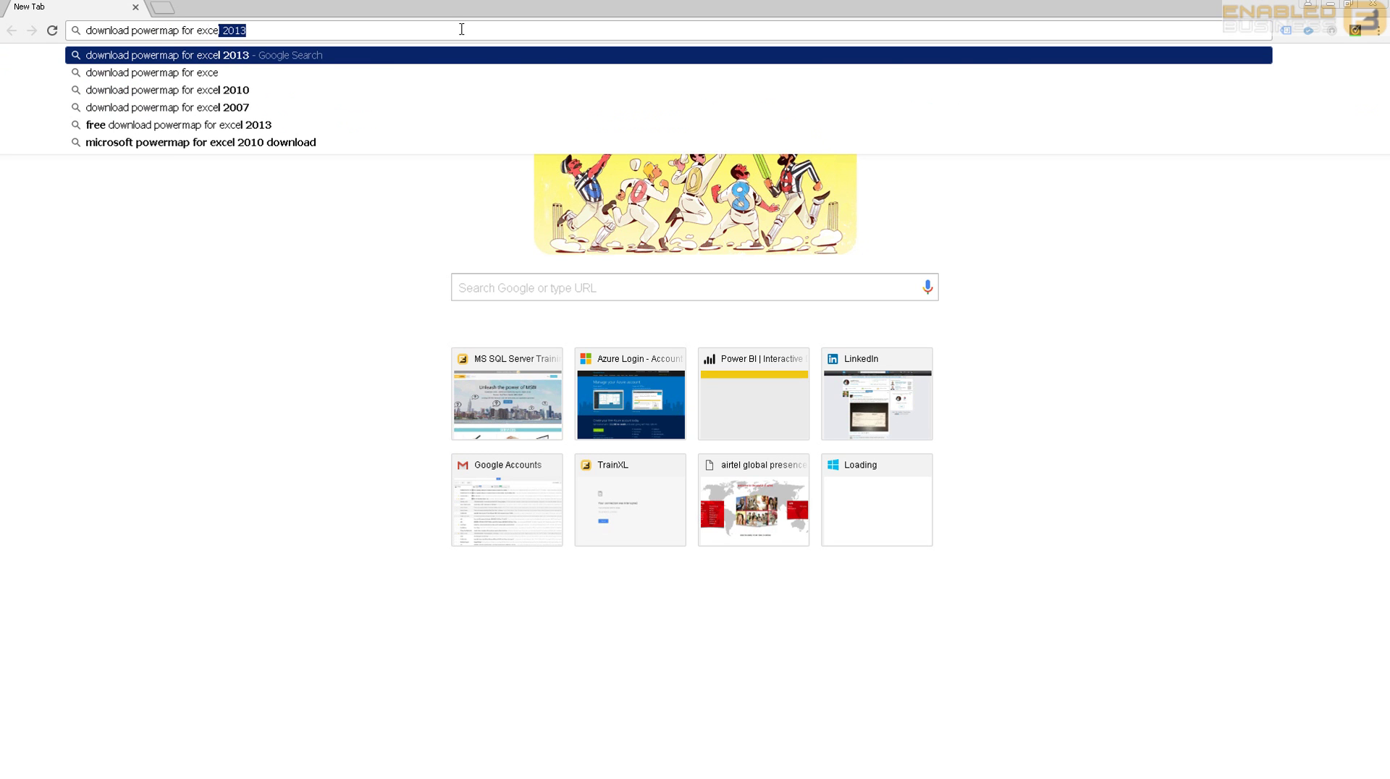
key("Return")
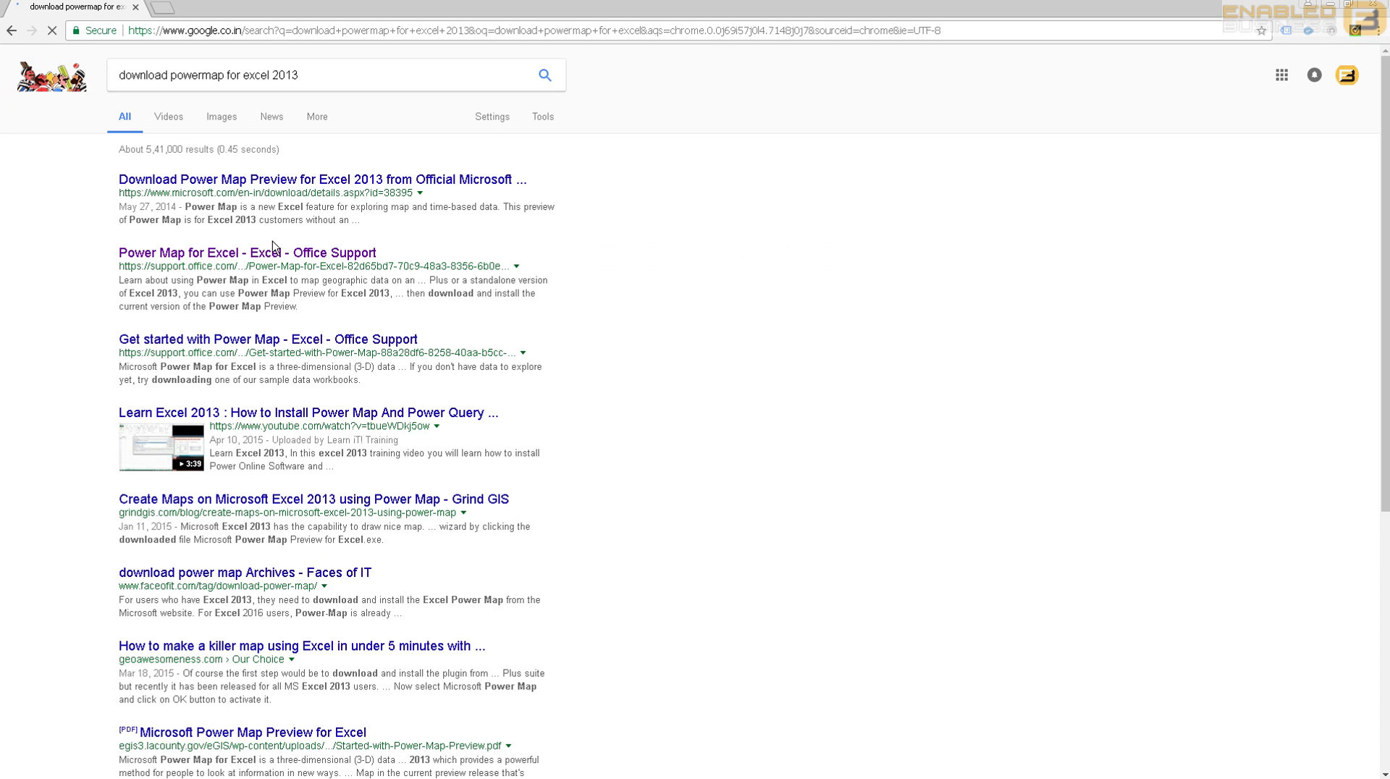
left_click(240, 188)
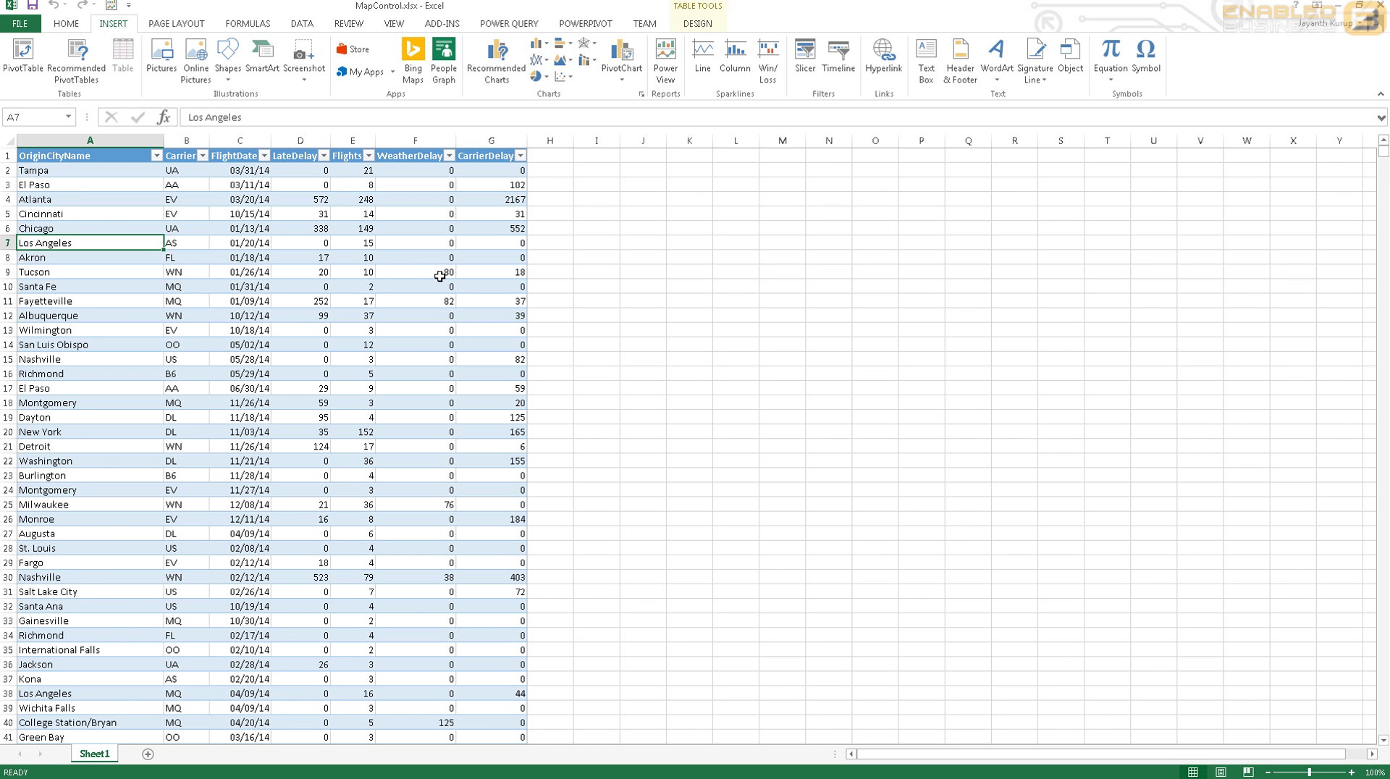
scroll(424, 282, "down", 9)
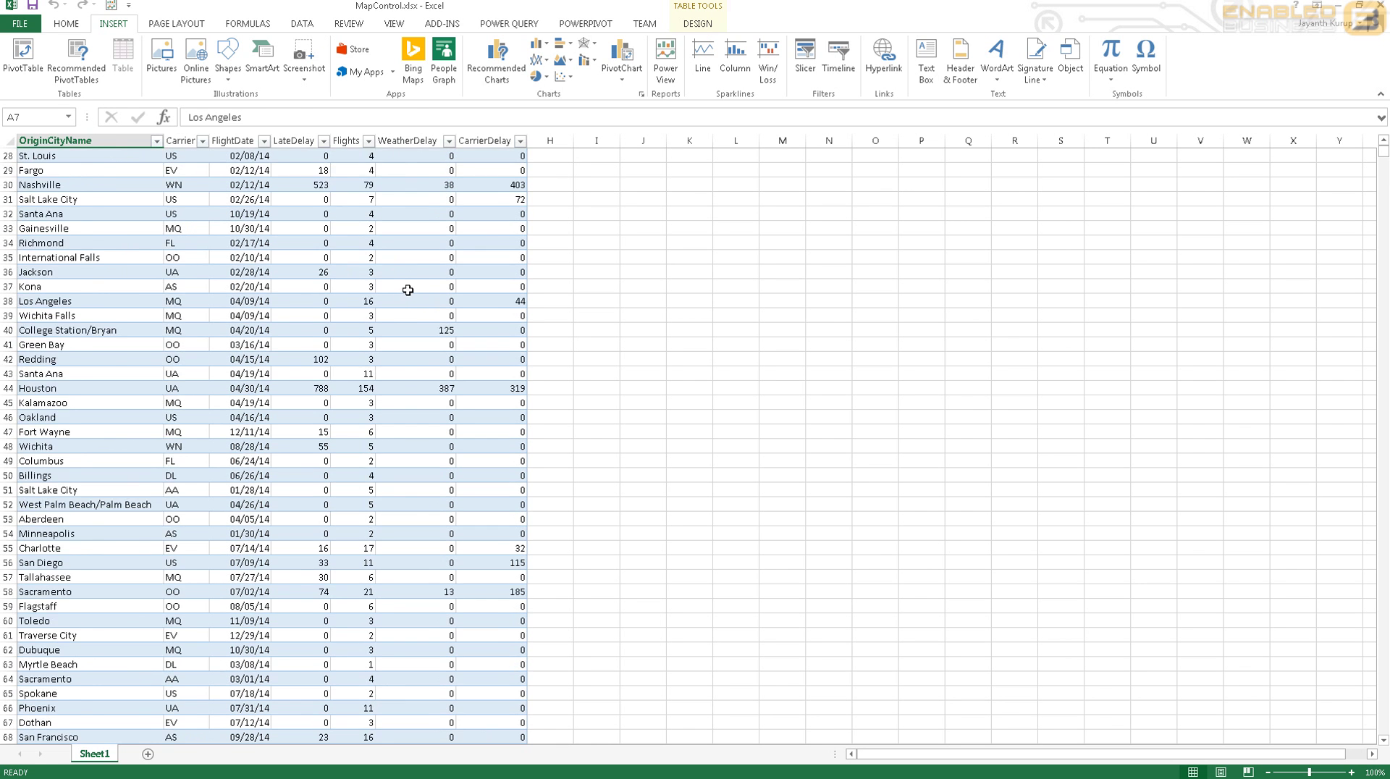
scroll(408, 289, "up", 9)
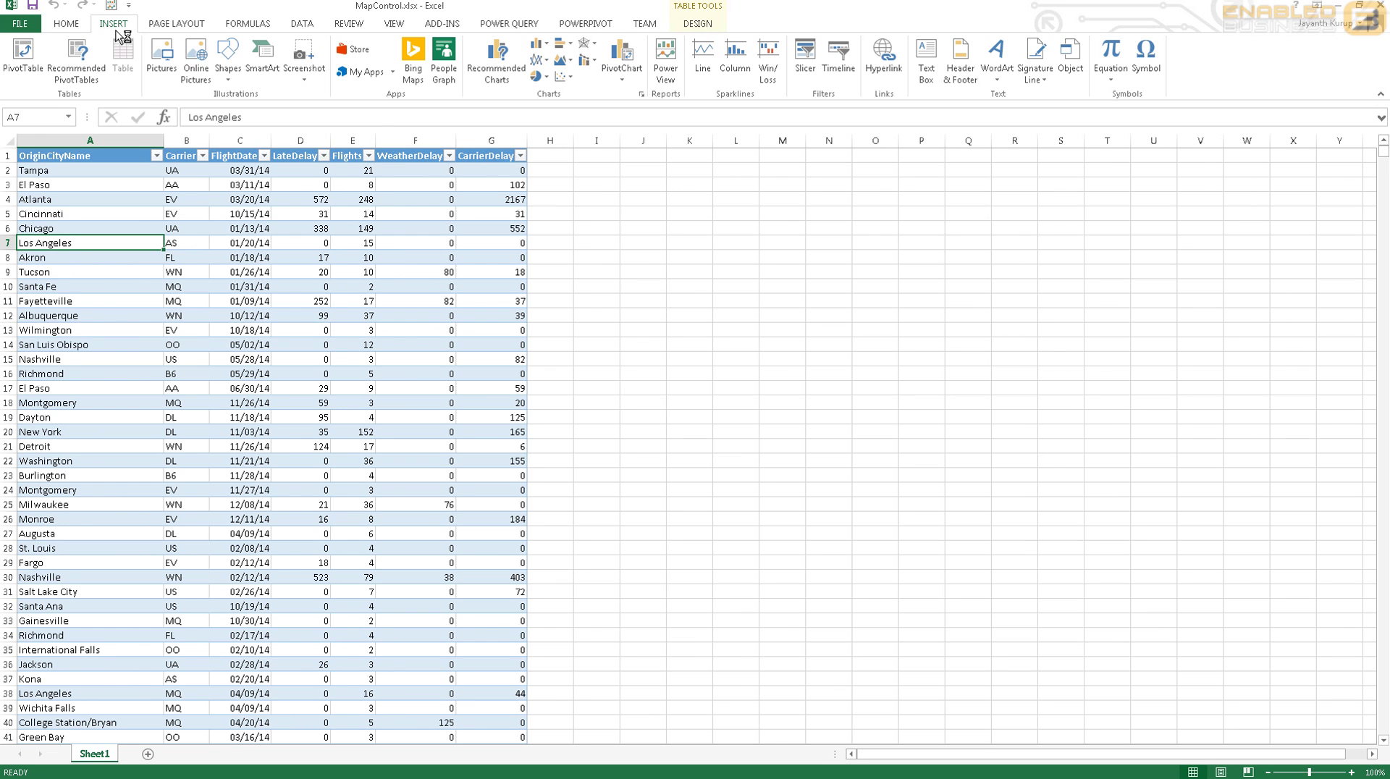
Enable the Microsoft Power Map COM add-in through Excel Options > Add-Ins
left_click(17, 26)
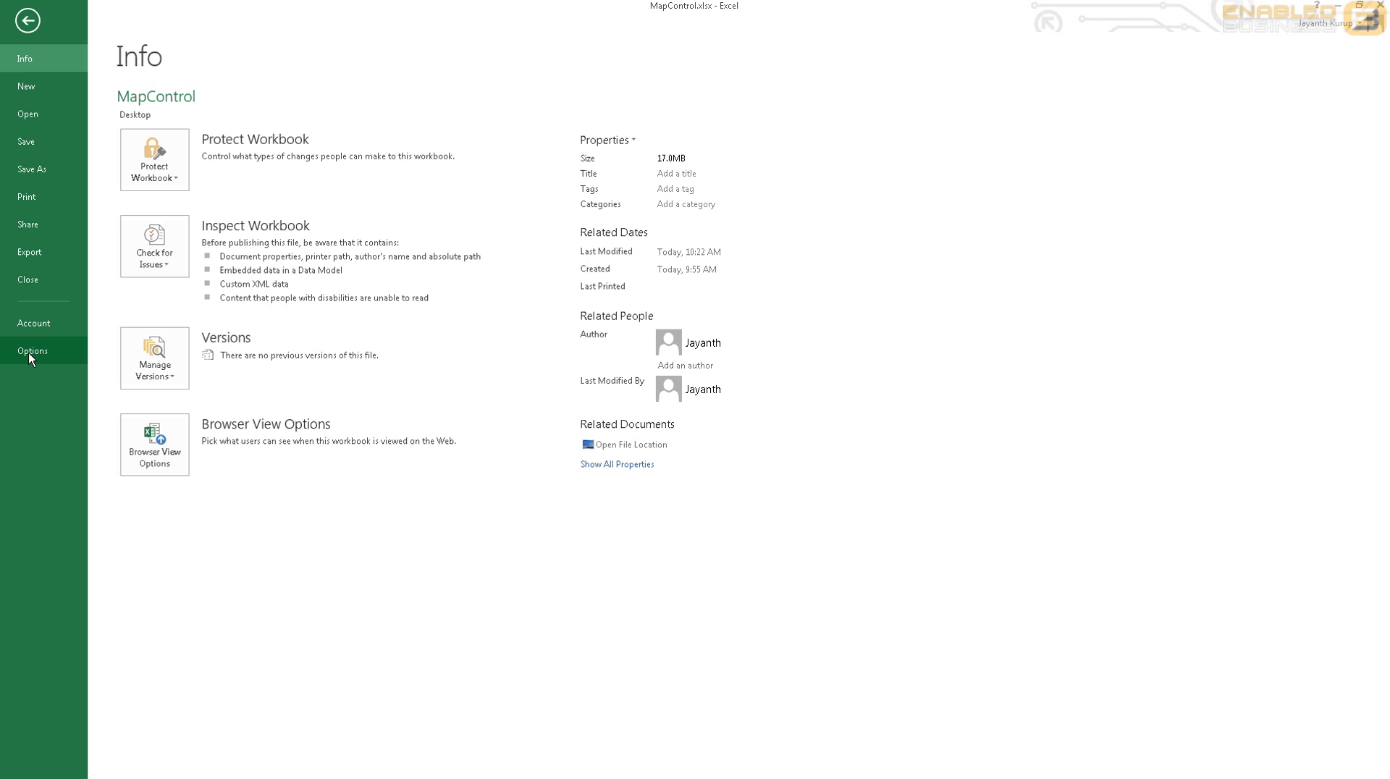
left_click(27, 21)
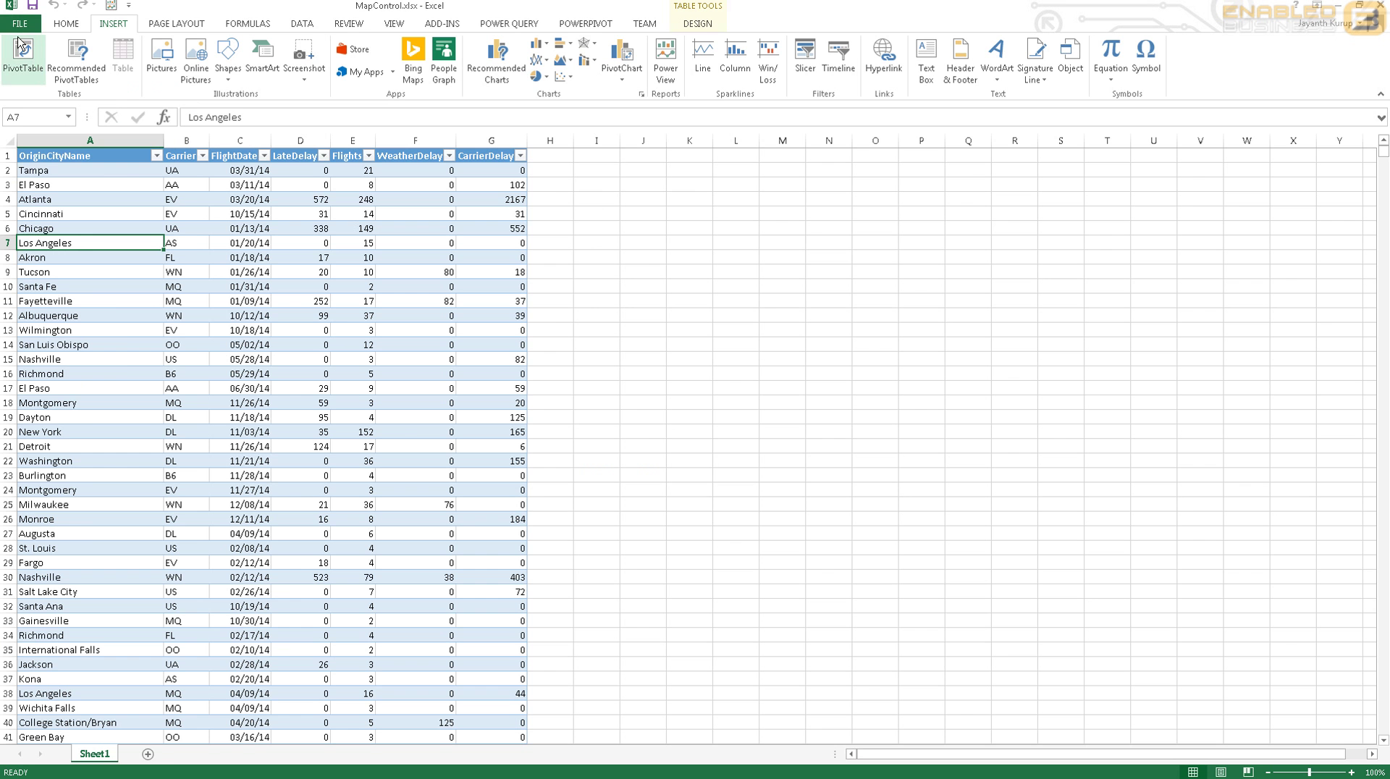
left_click(19, 27)
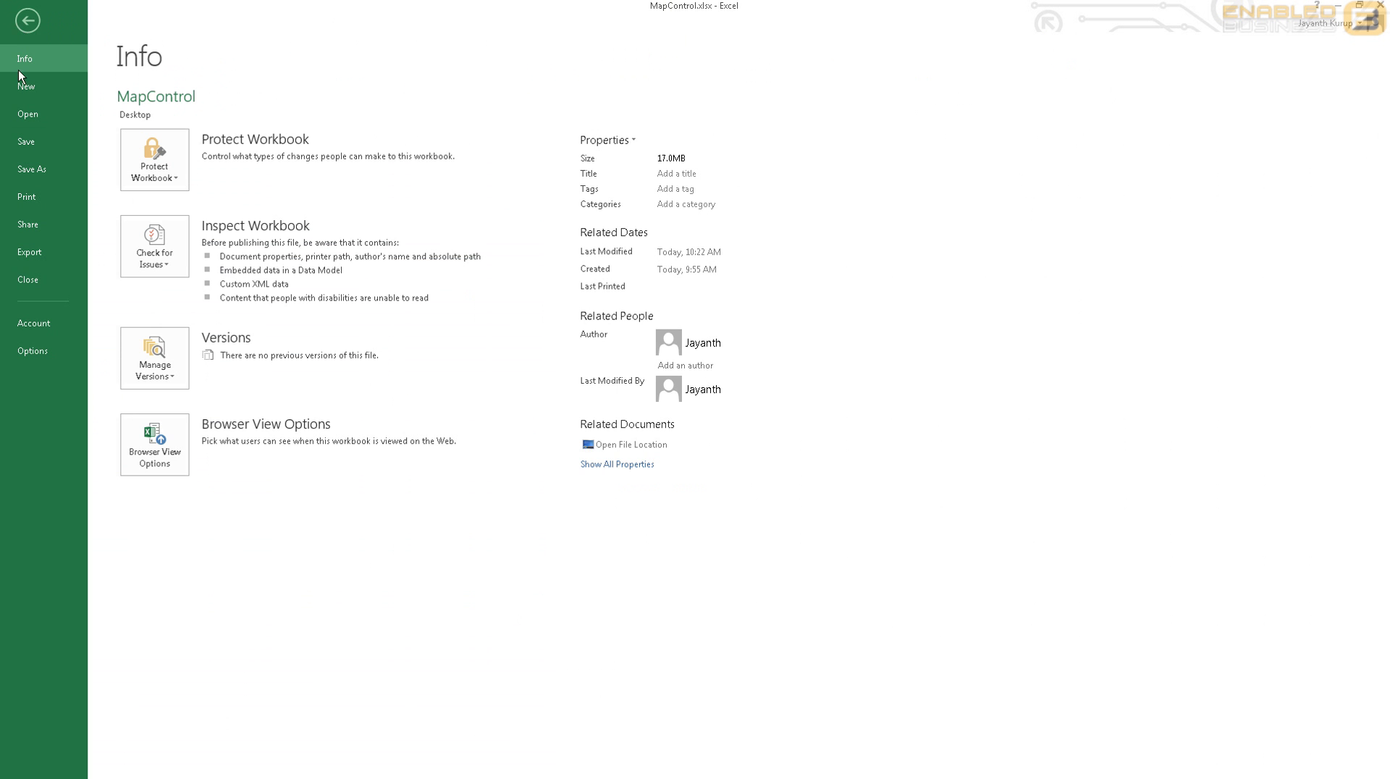
left_click(40, 361)
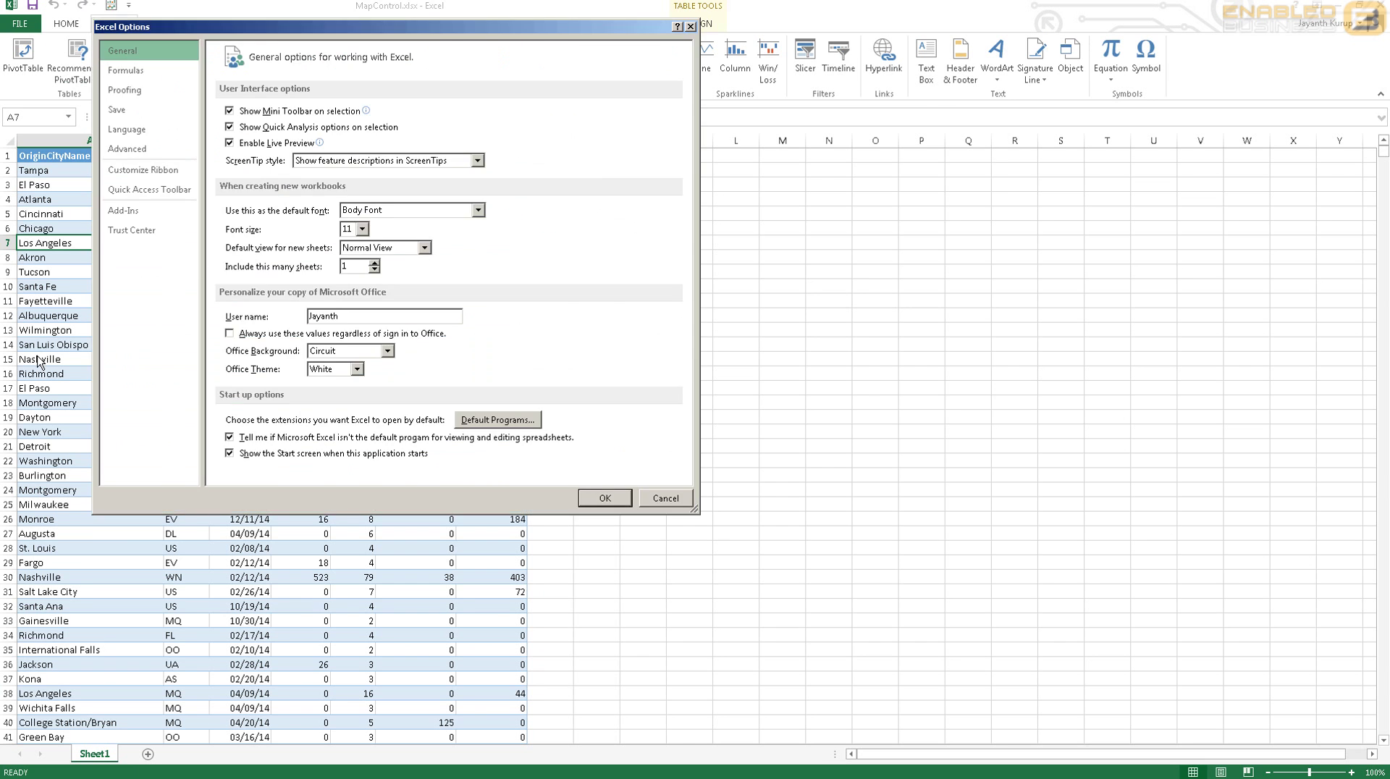
left_click(120, 212)
left_click(325, 468)
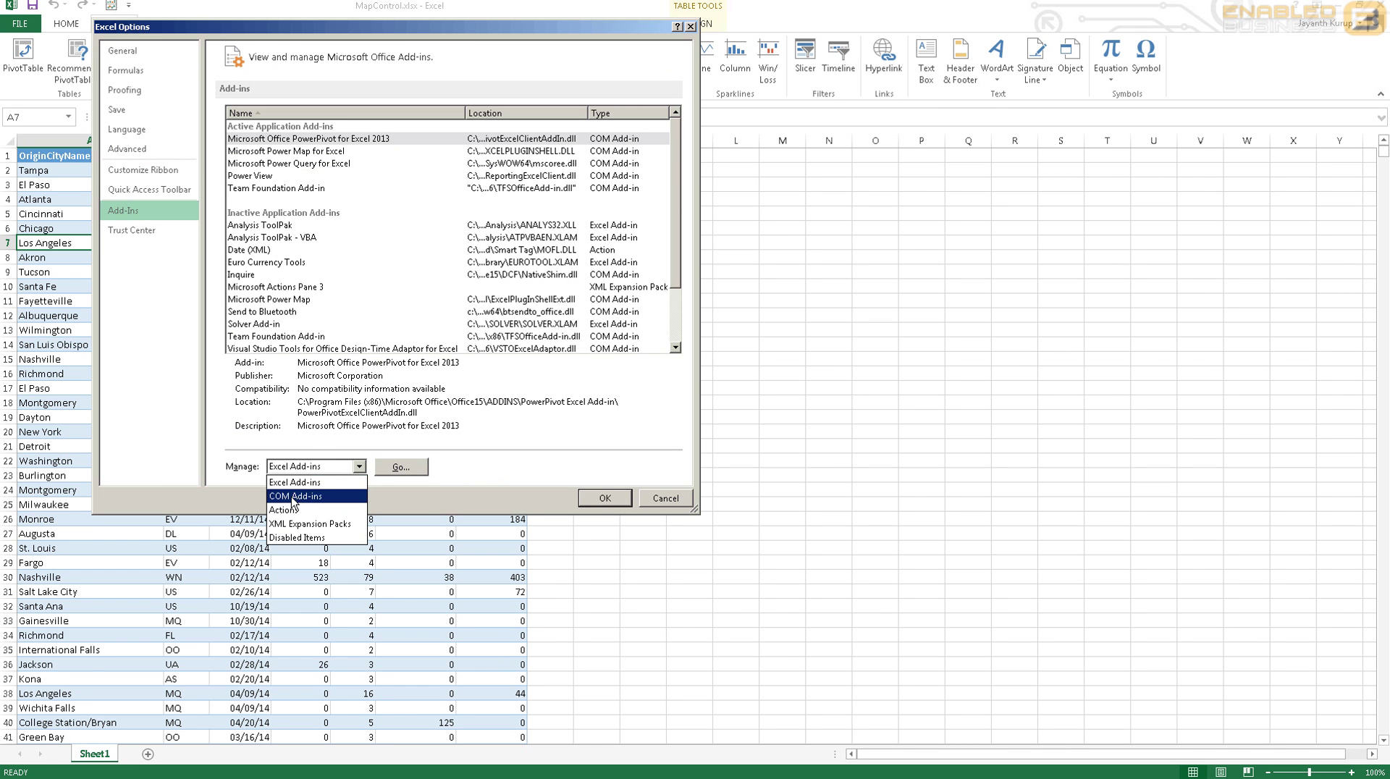
left_click(294, 500)
left_click(381, 469)
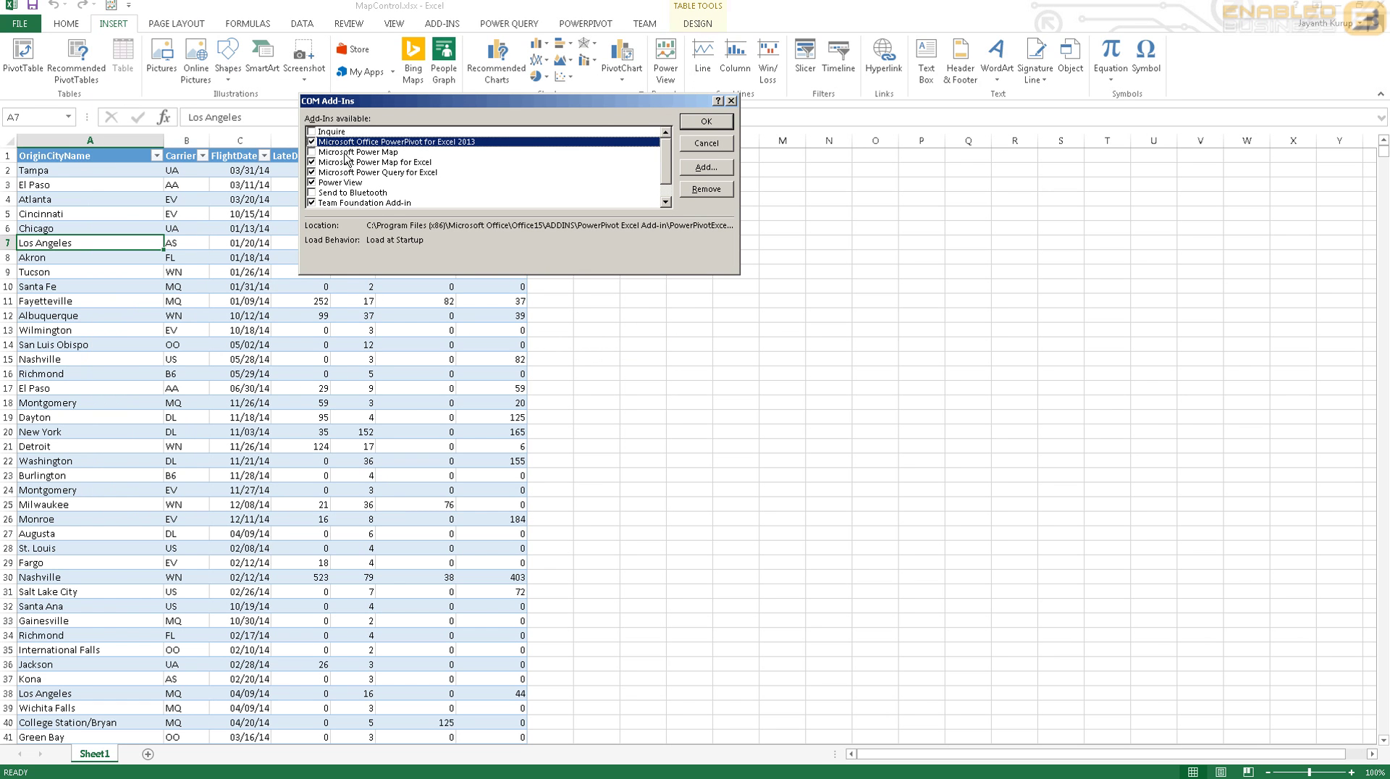
left_click(313, 153)
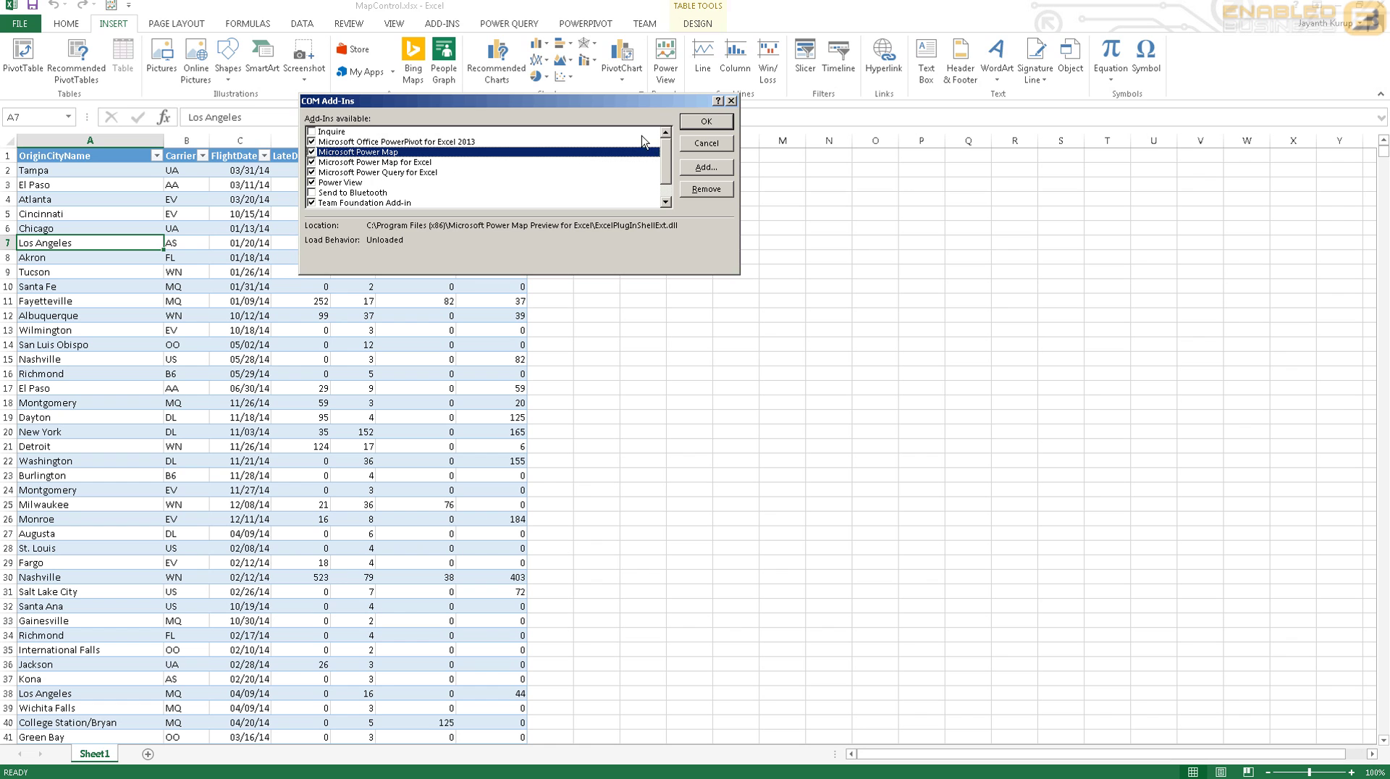
left_click(706, 121)
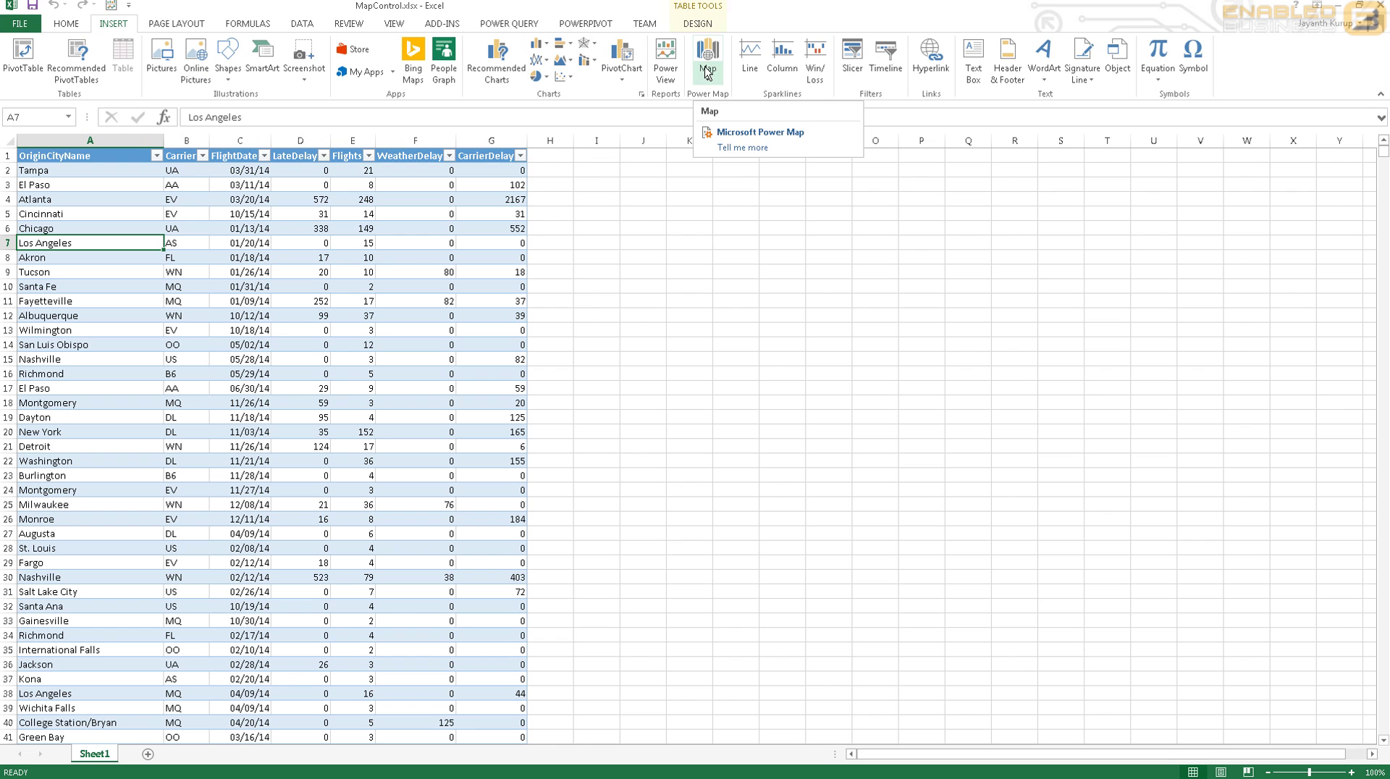
Launch Power Map, delete the existing Tour 1, and start a New Tour
left_click(708, 70)
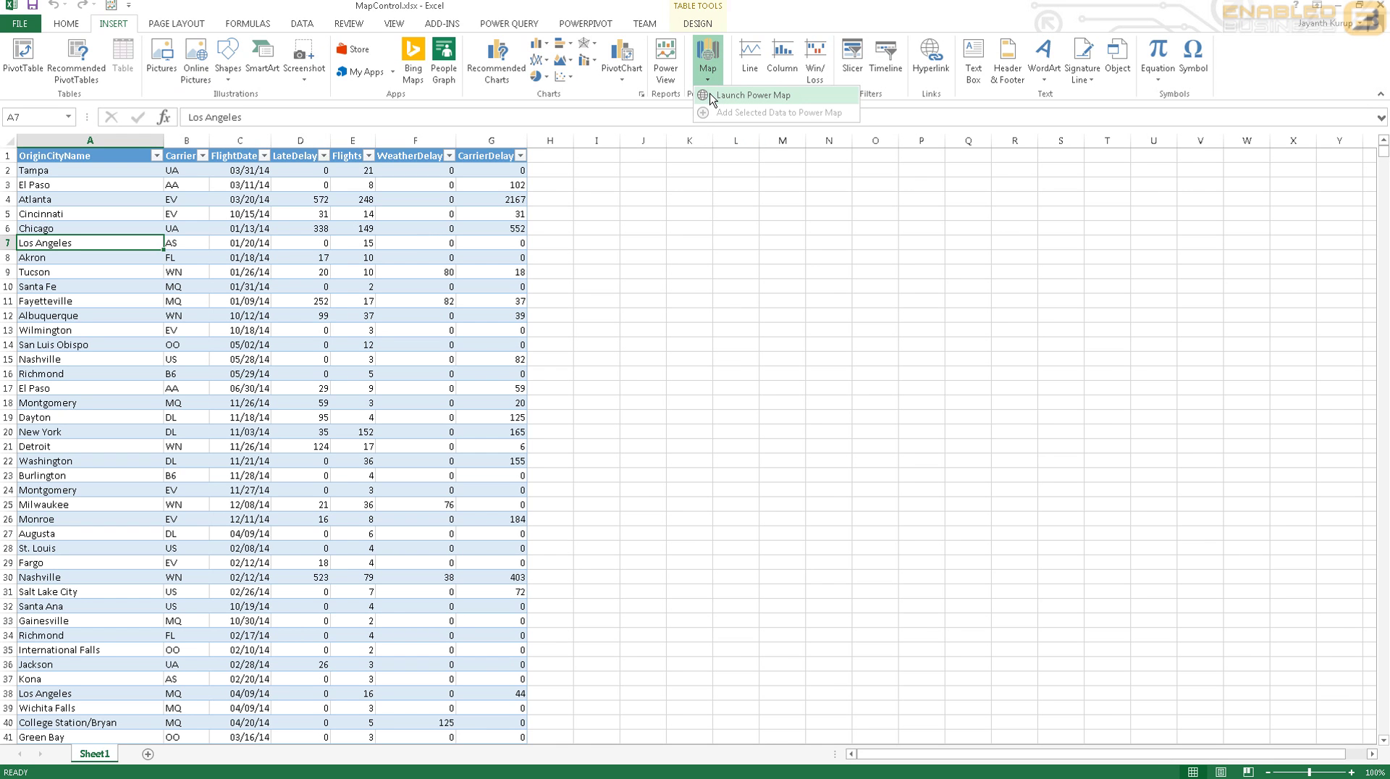
left_click(753, 95)
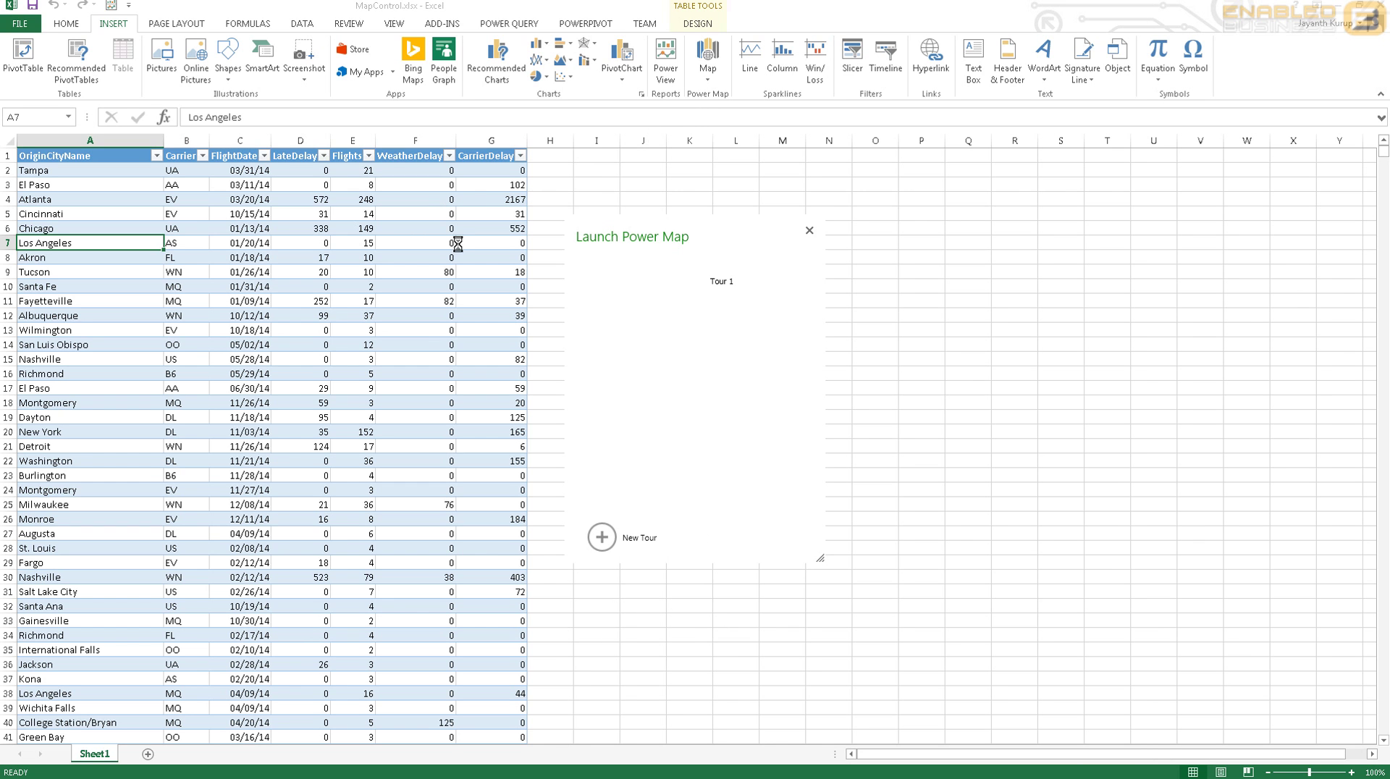
mouse_move(623, 265)
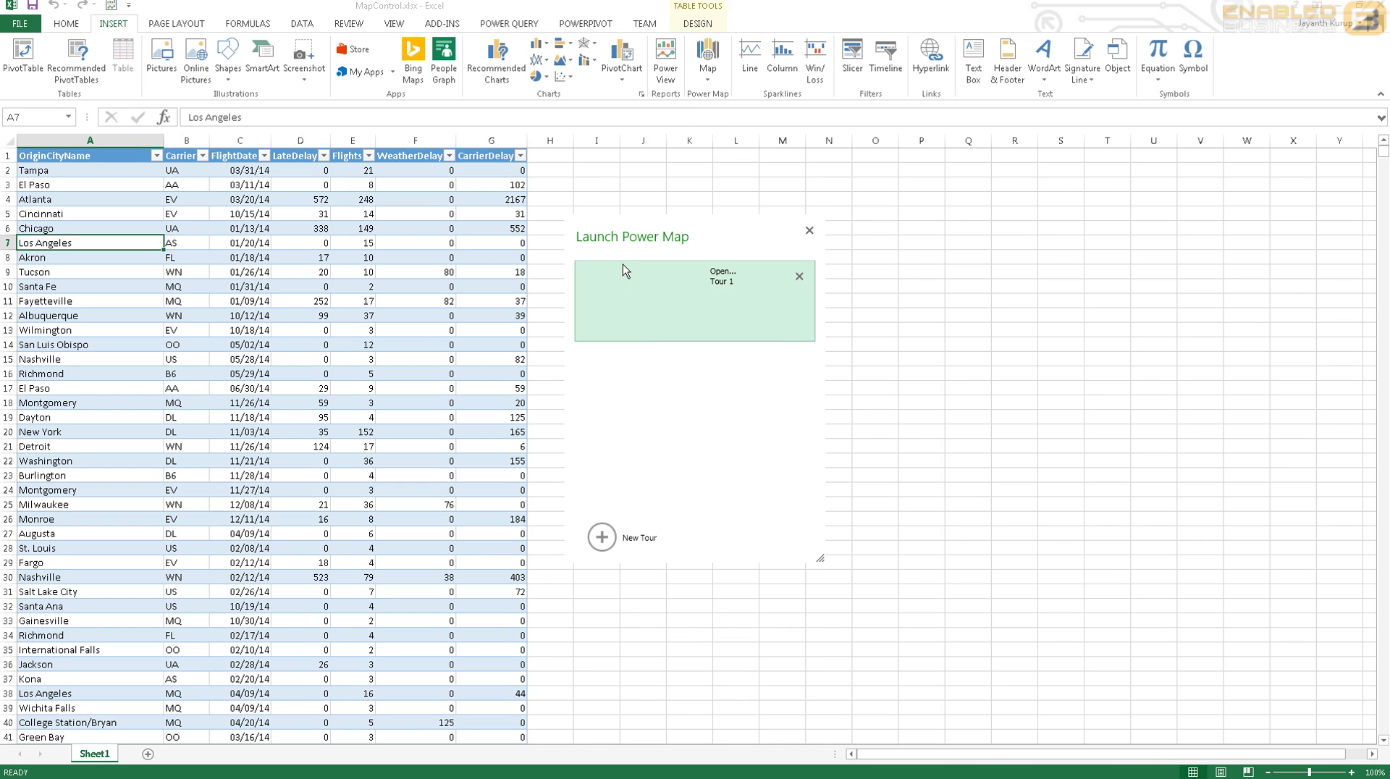
left_click(800, 280)
left_click(750, 438)
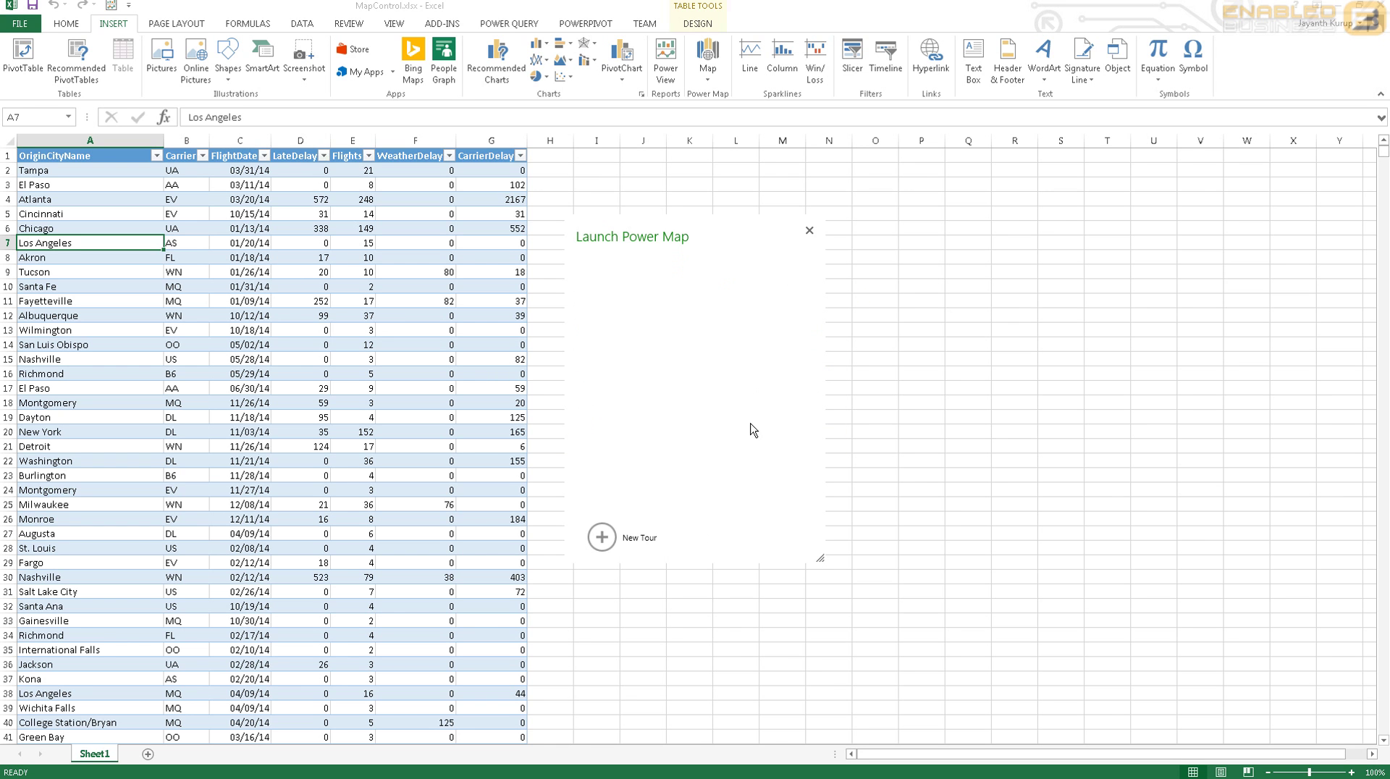
left_click(609, 544)
left_click(811, 232)
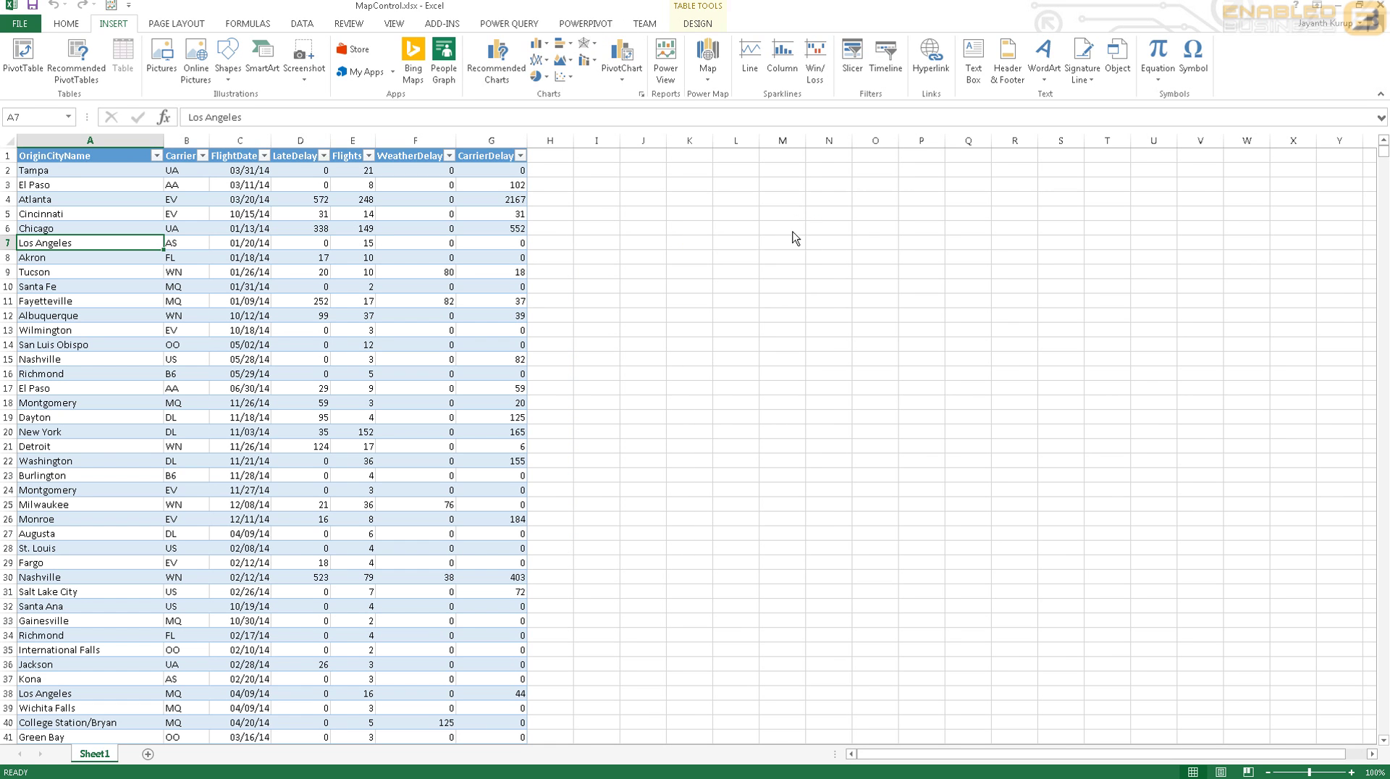
left_click(584, 23)
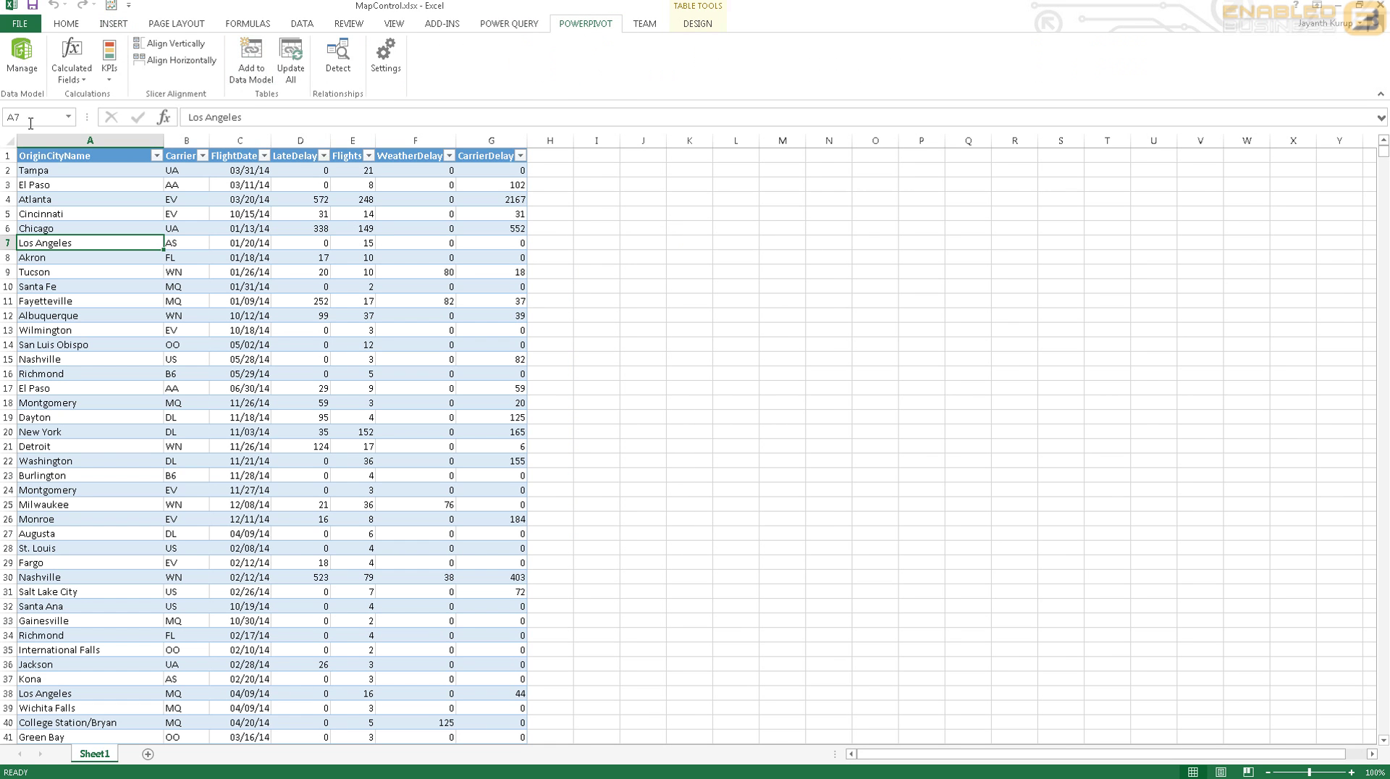
left_click(89, 140)
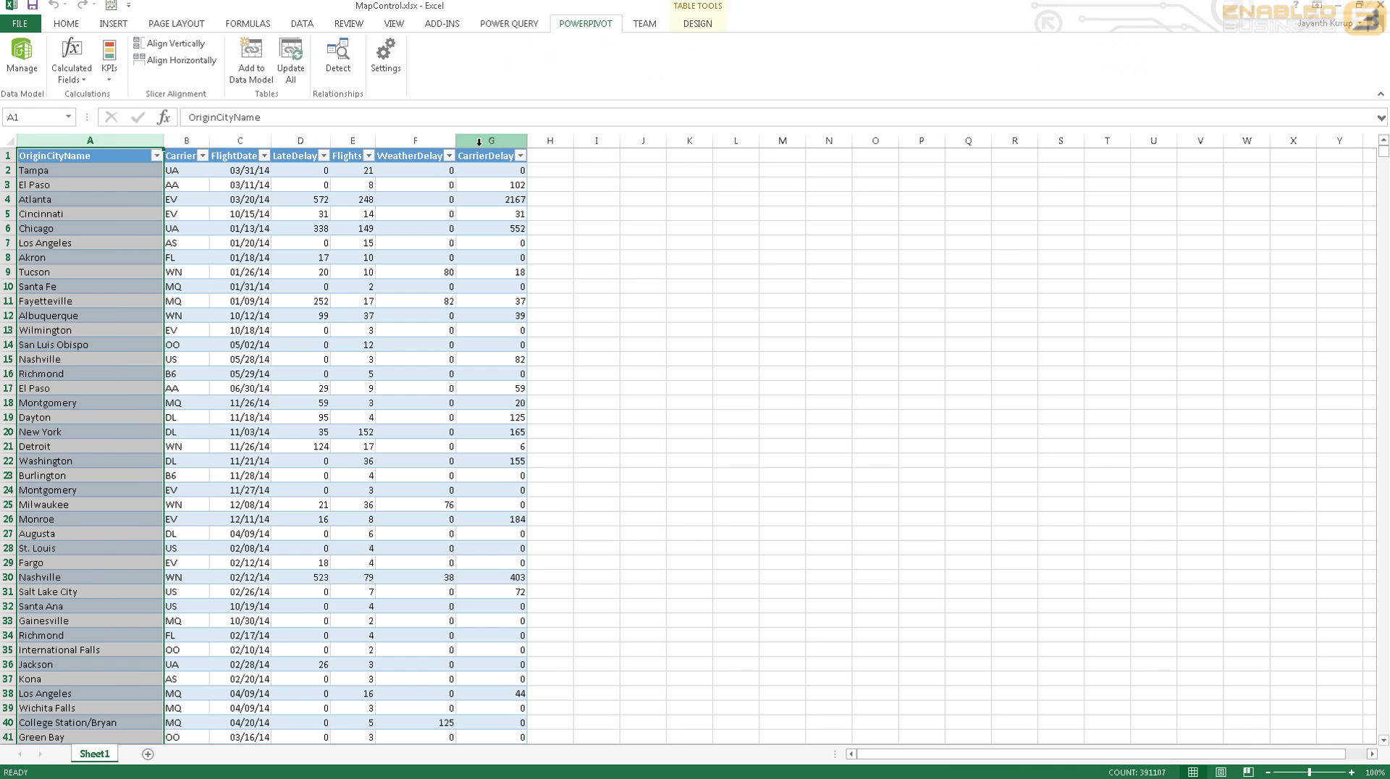
left_click(462, 155, "shift")
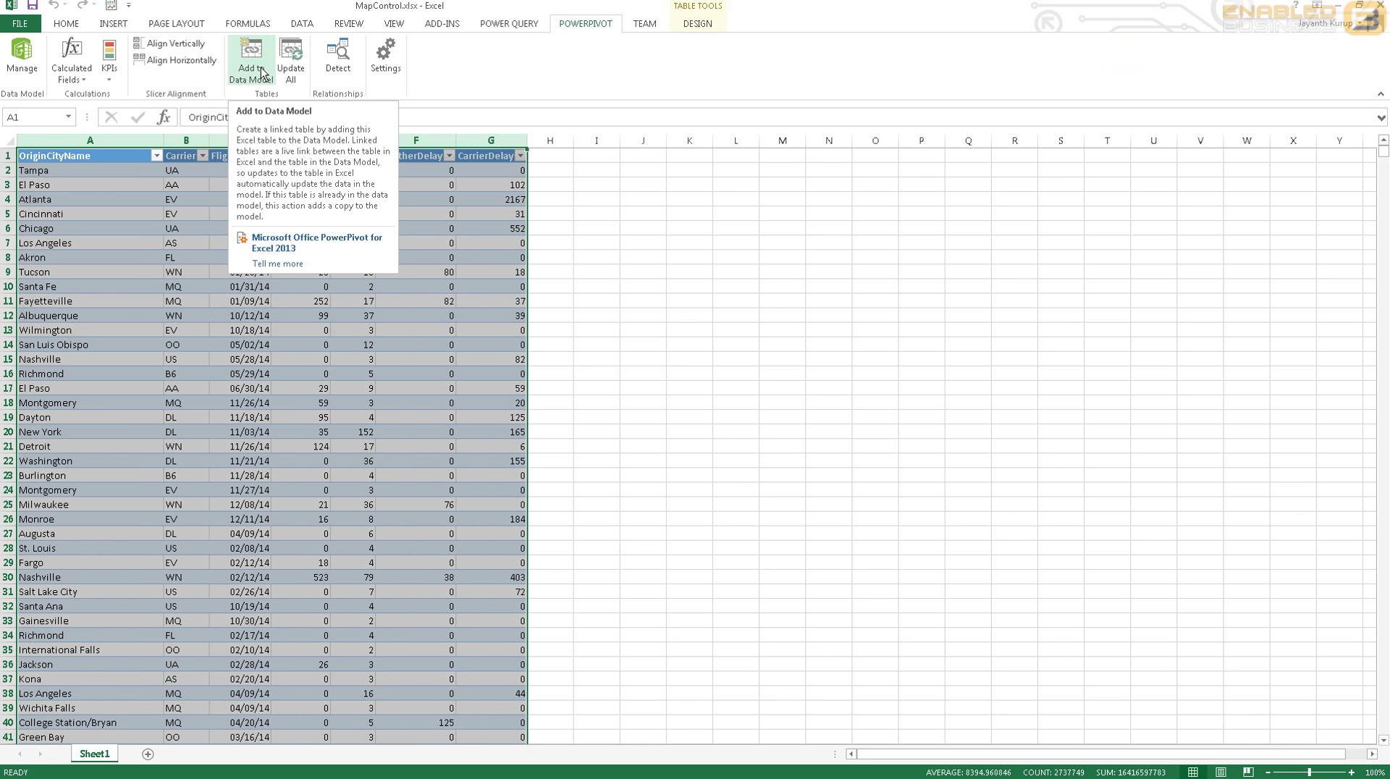
left_click(489, 446)
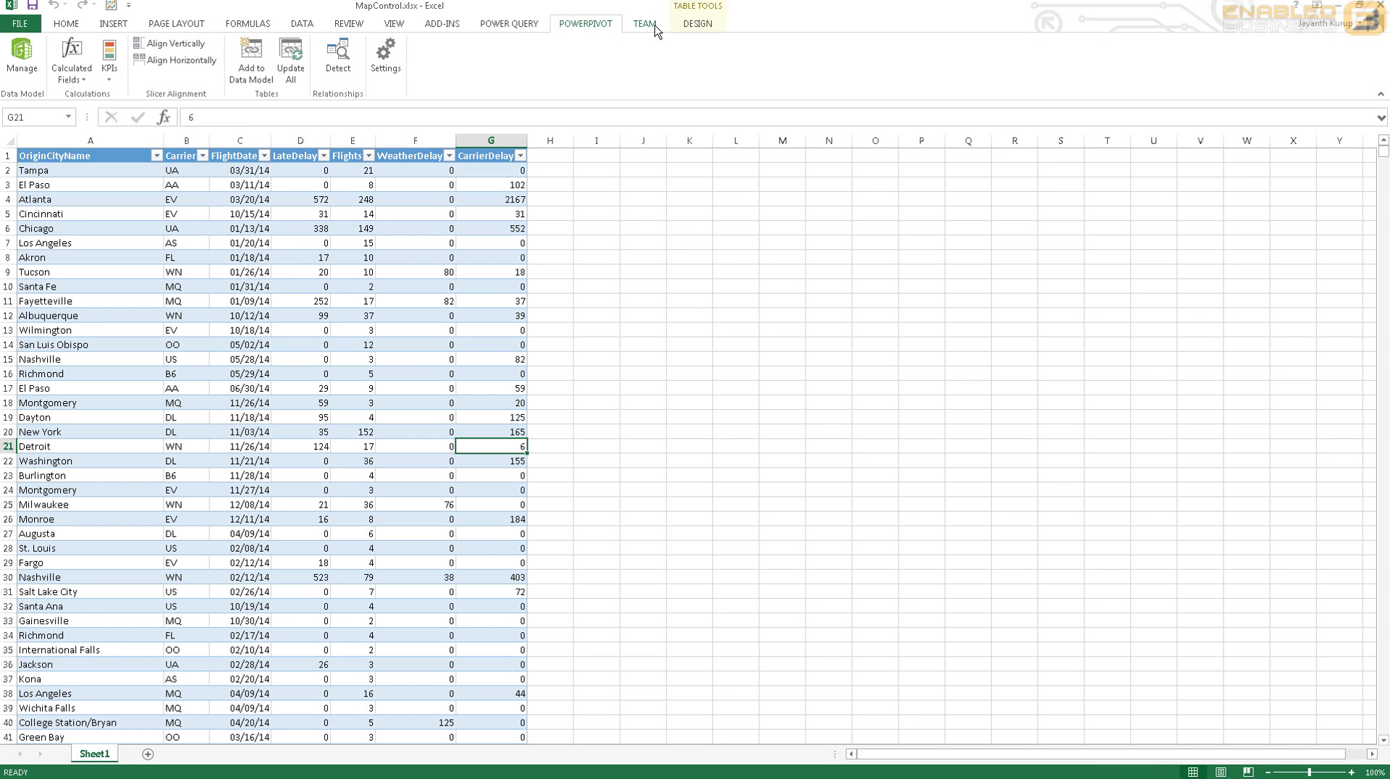
left_click(117, 27)
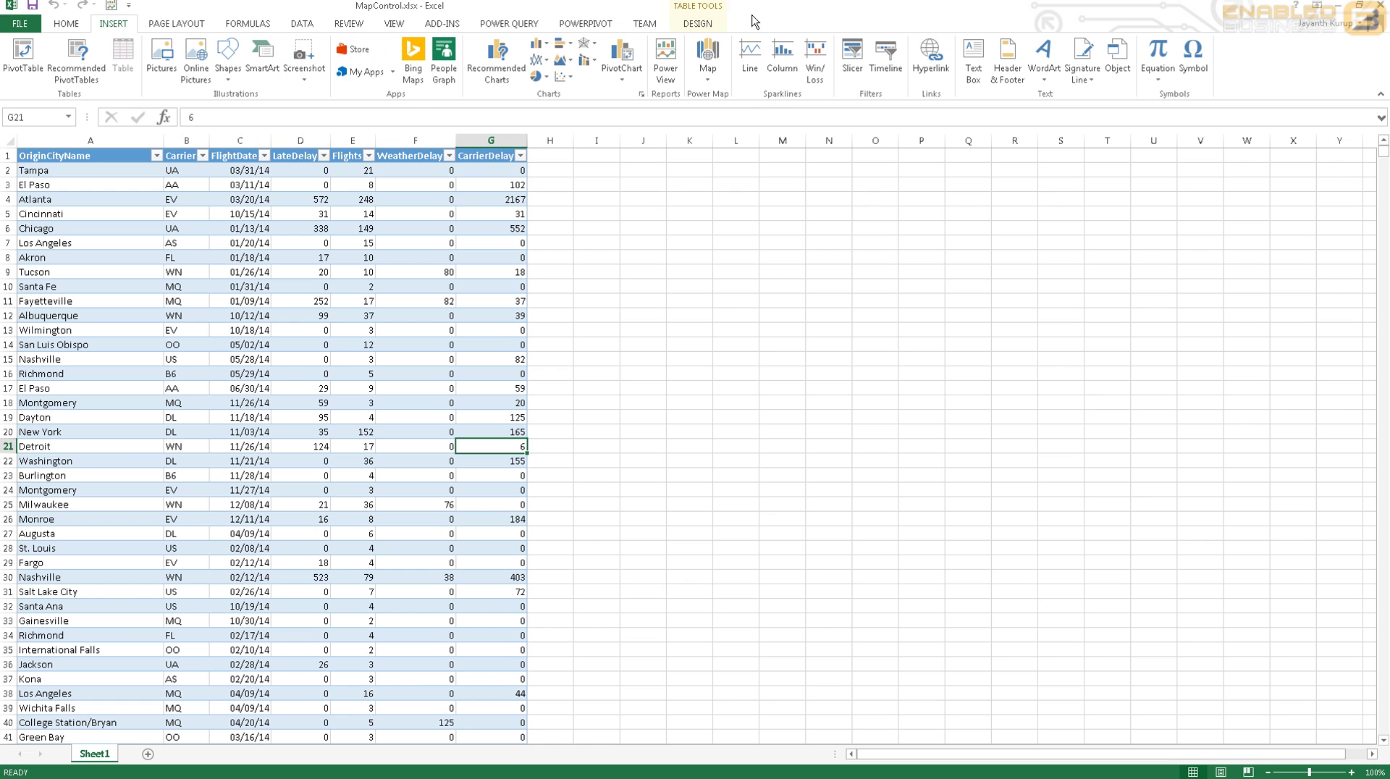
left_click(585, 24)
left_click(22, 62)
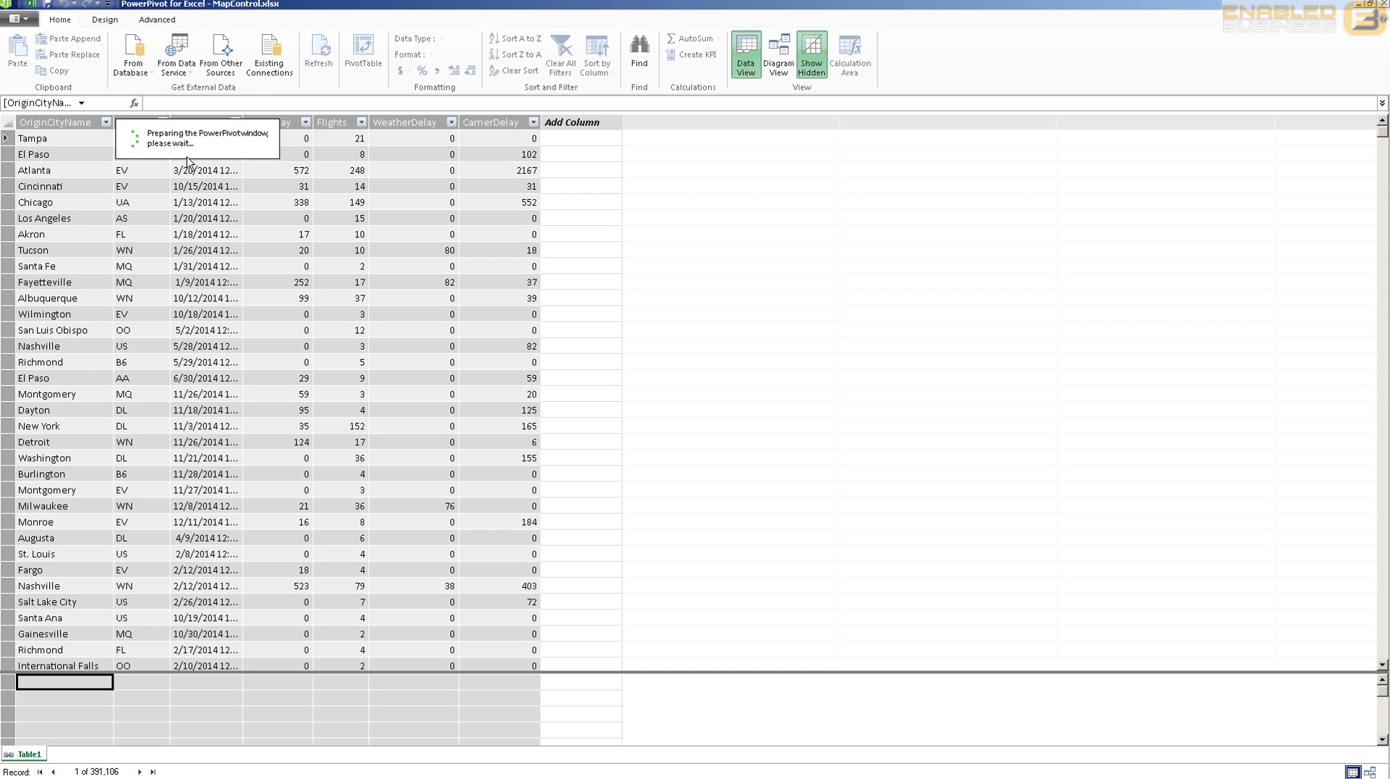
left_click(362, 202)
scroll(426, 265, "down", 1)
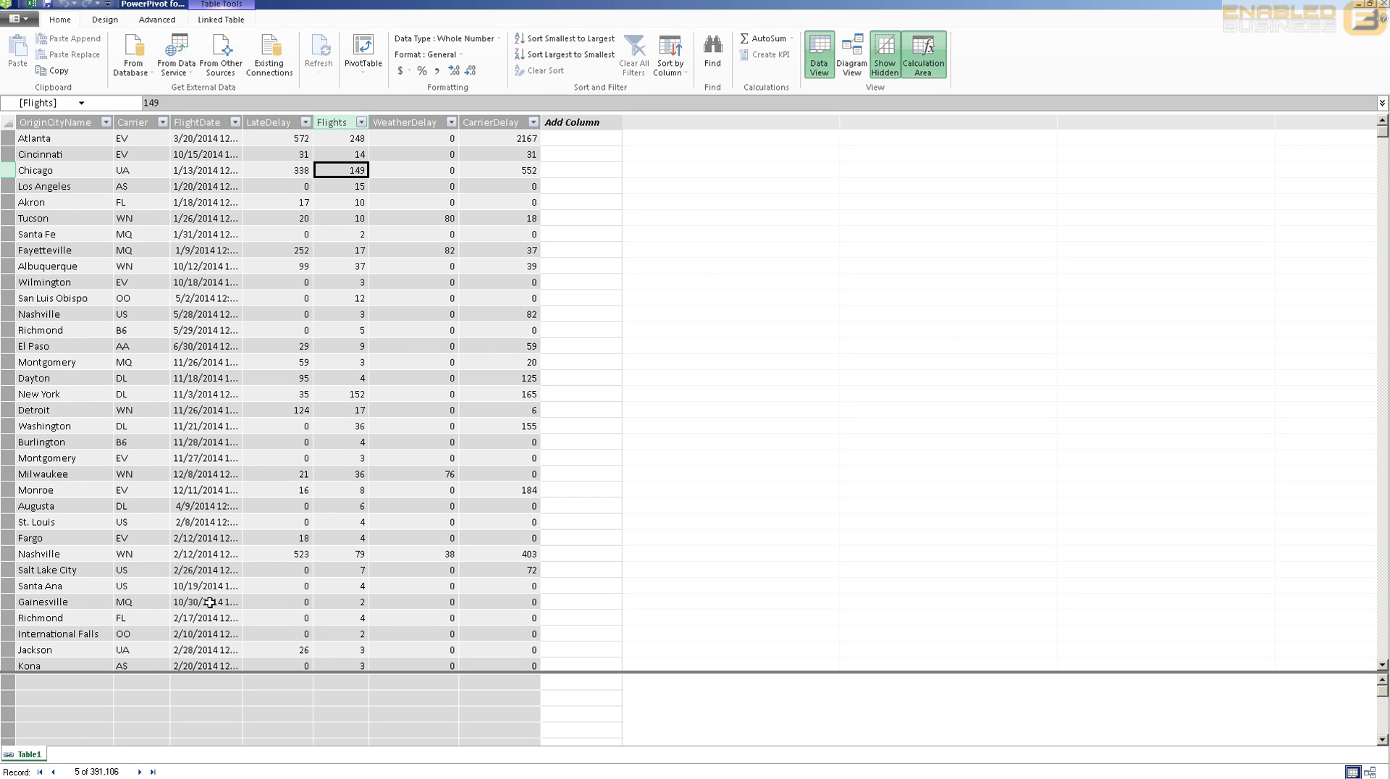
left_click(189, 696)
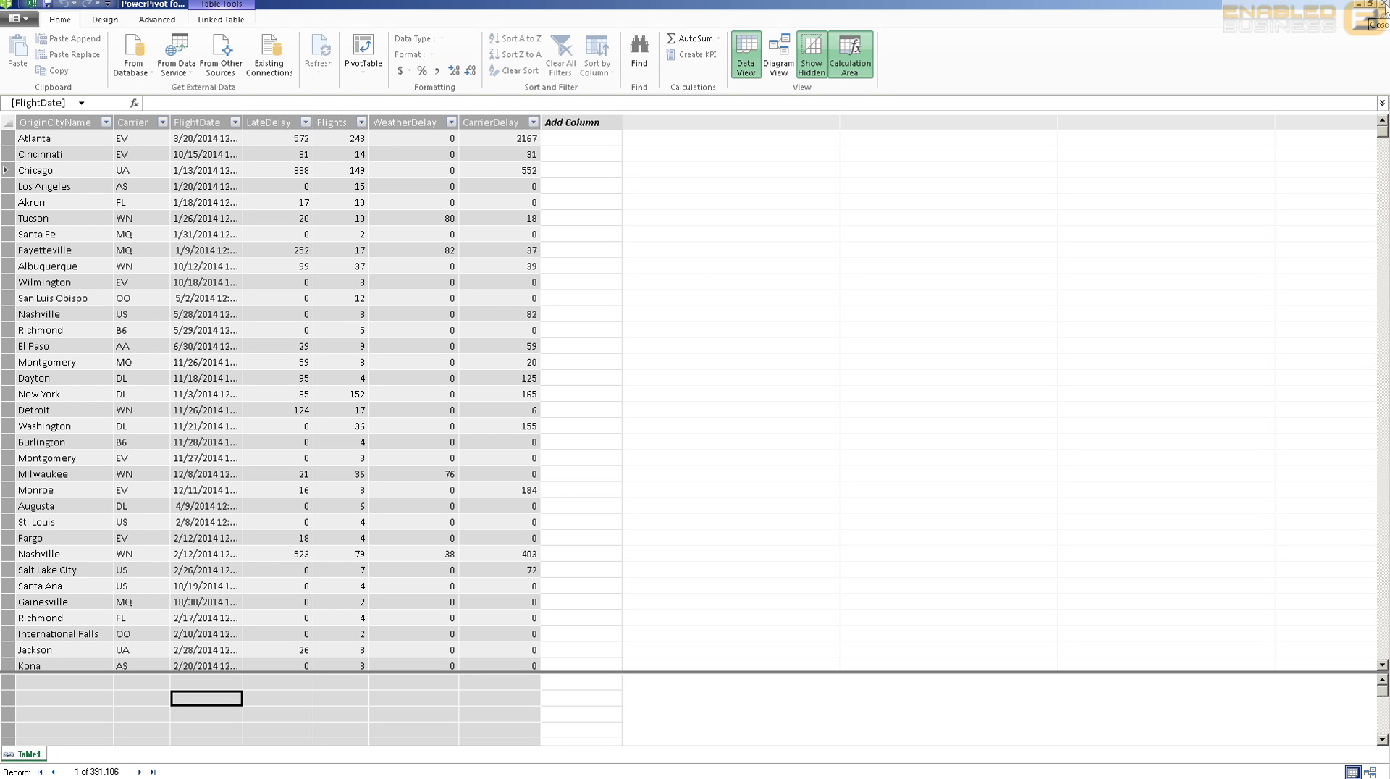
left_click(1383, 5)
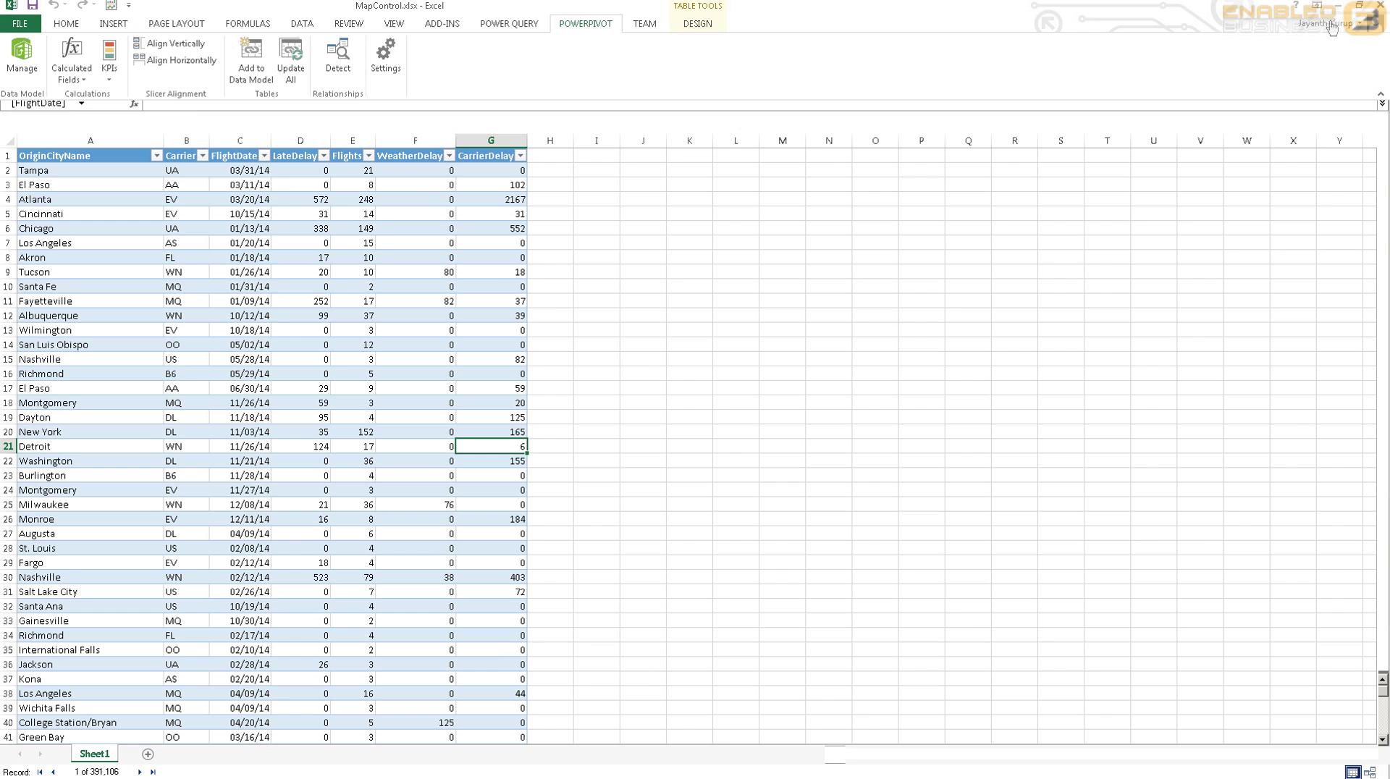
left_click(429, 243)
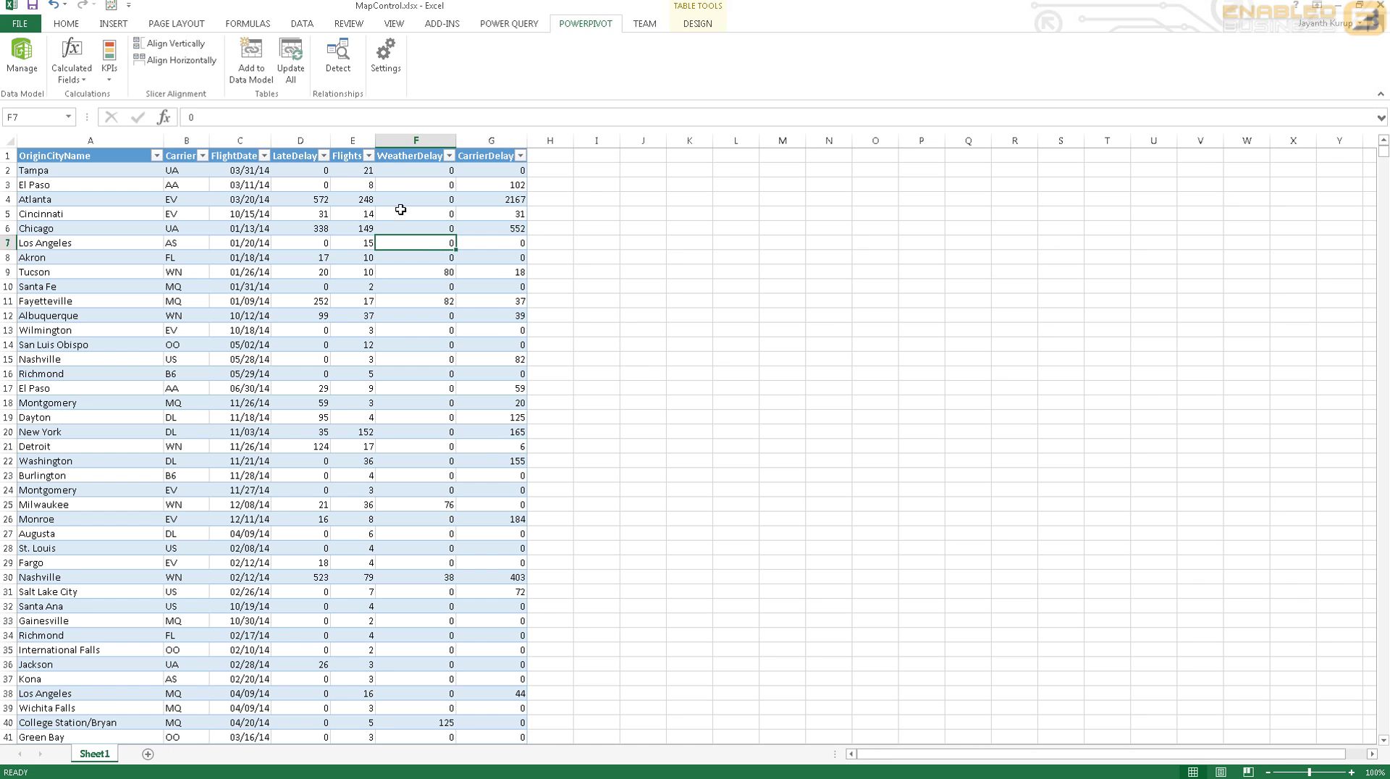
Launch Power Map from Insert > Map to plot the flight table's OriginCityName on a globe
left_click(113, 23)
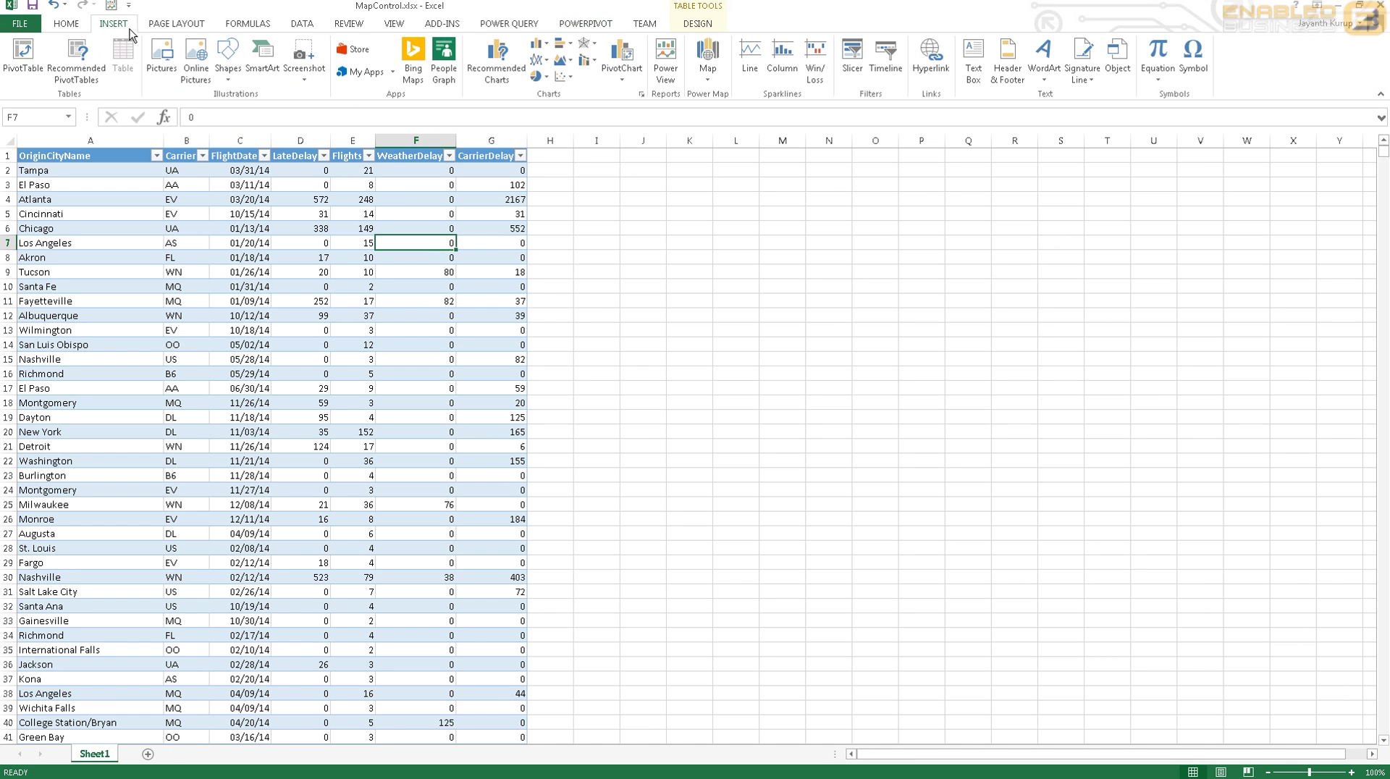
left_click(713, 80)
left_click(725, 102)
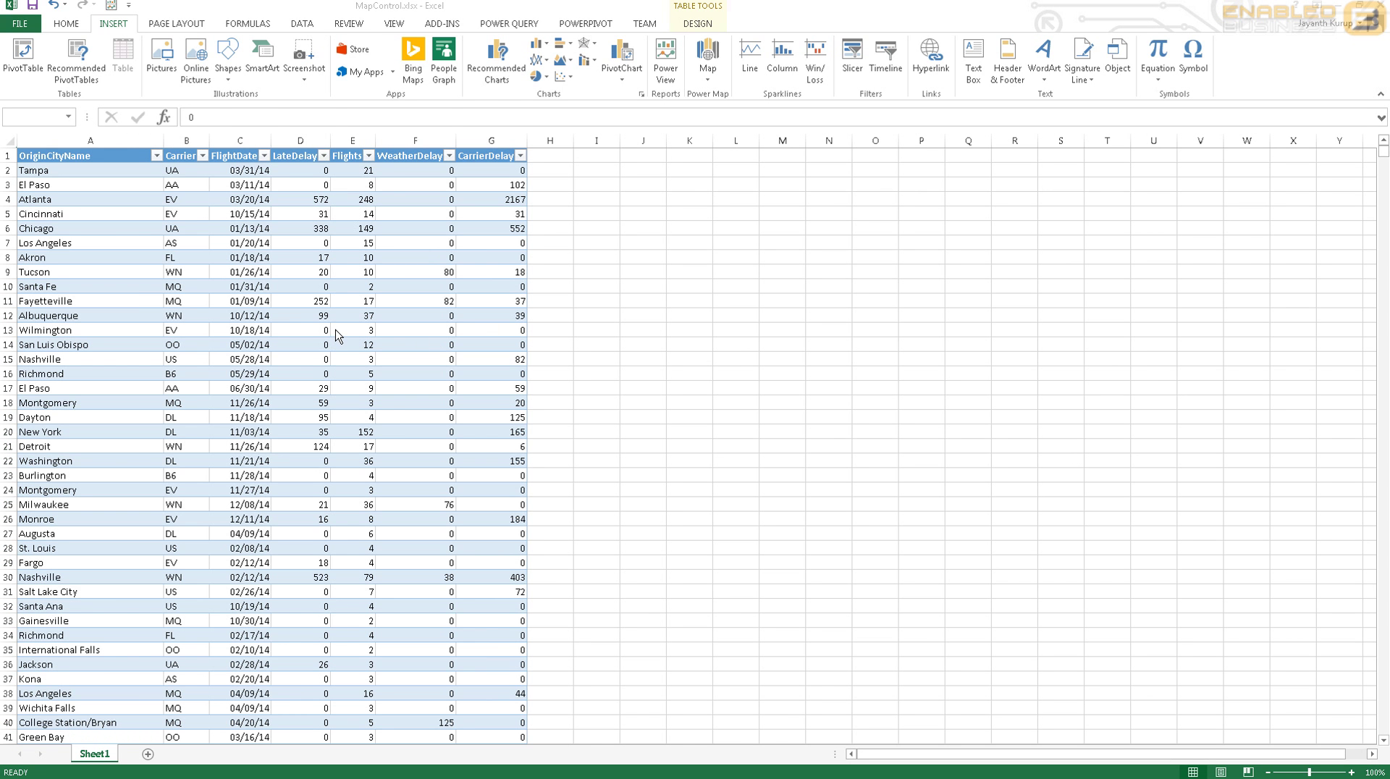
key("ctrl+a")
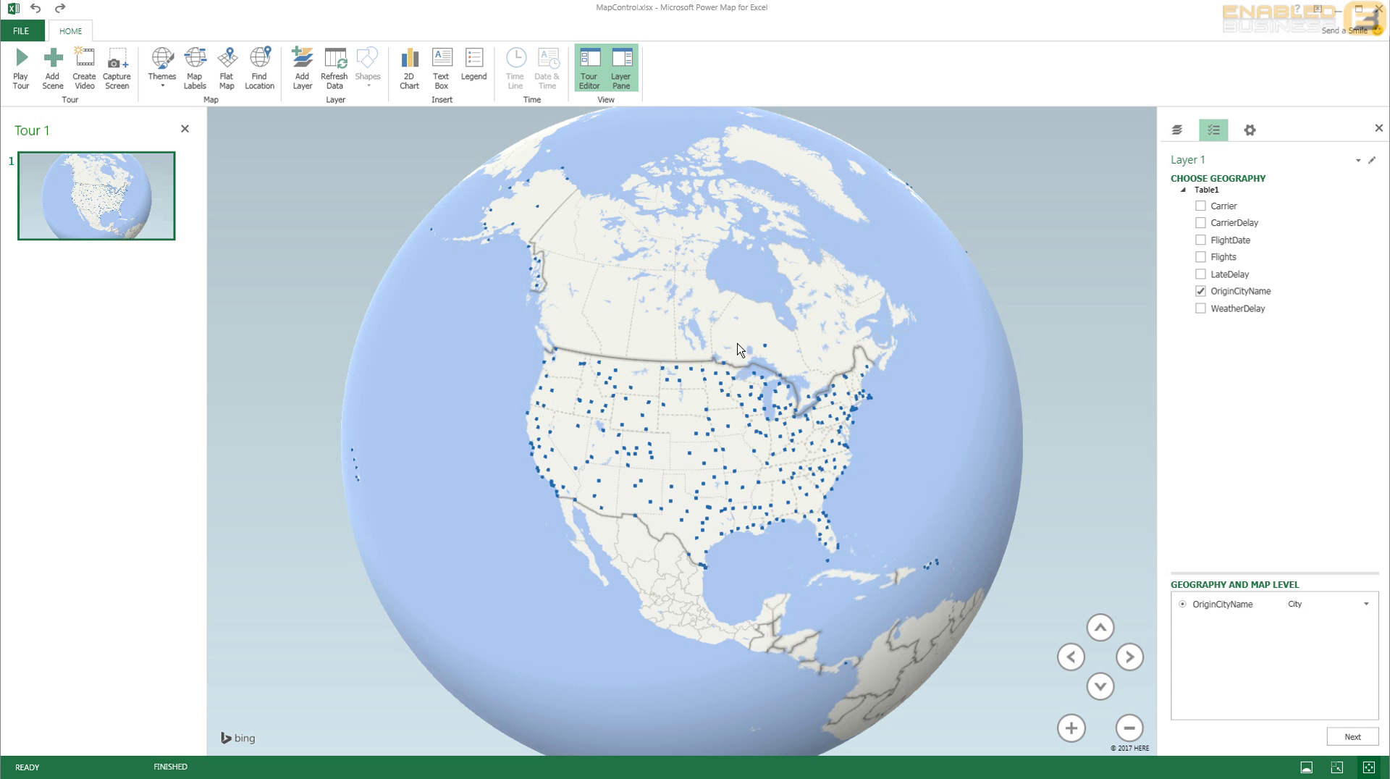
Rotate, tilt and zoom the globe to centre the eastern United States
left_click_drag(723, 460, 640, 306)
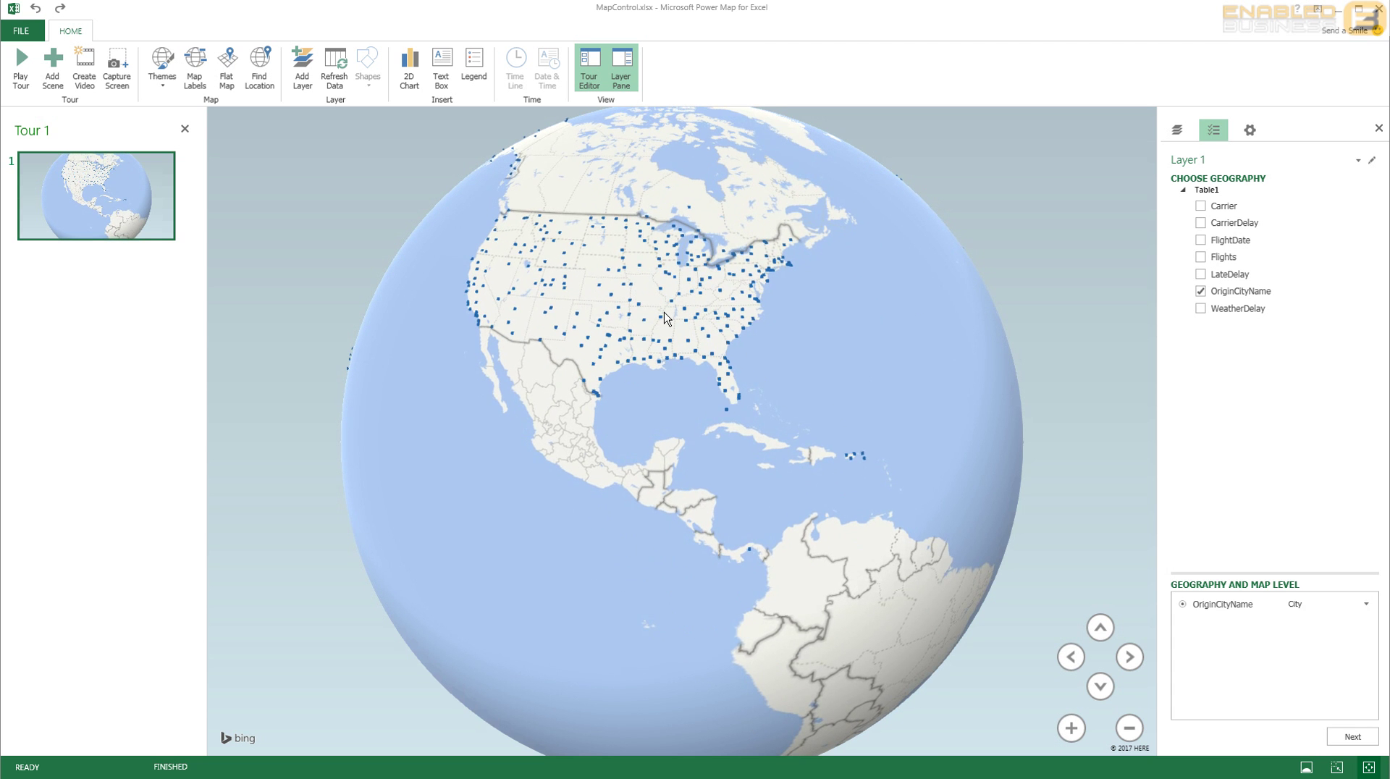
scroll(651, 311, "up", 5)
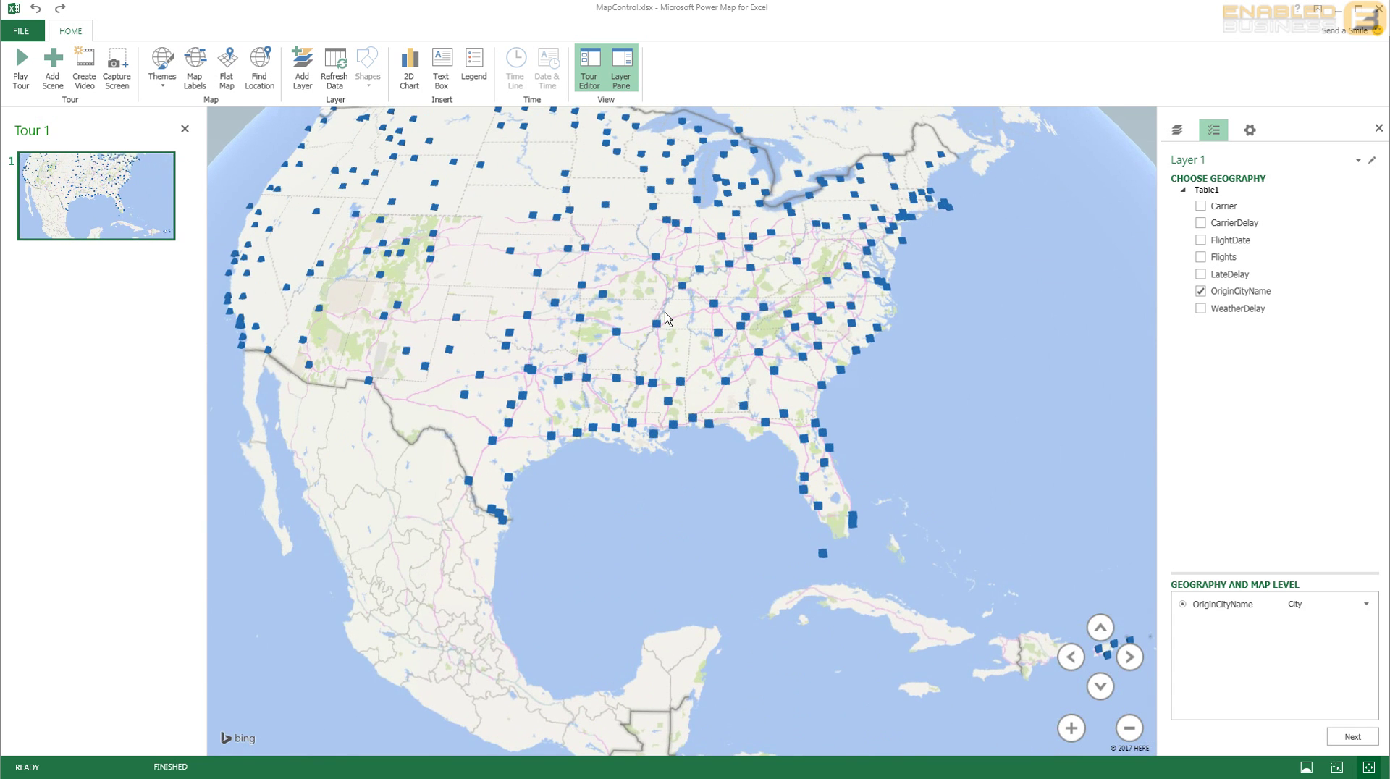
left_click_drag(666, 313, 661, 342)
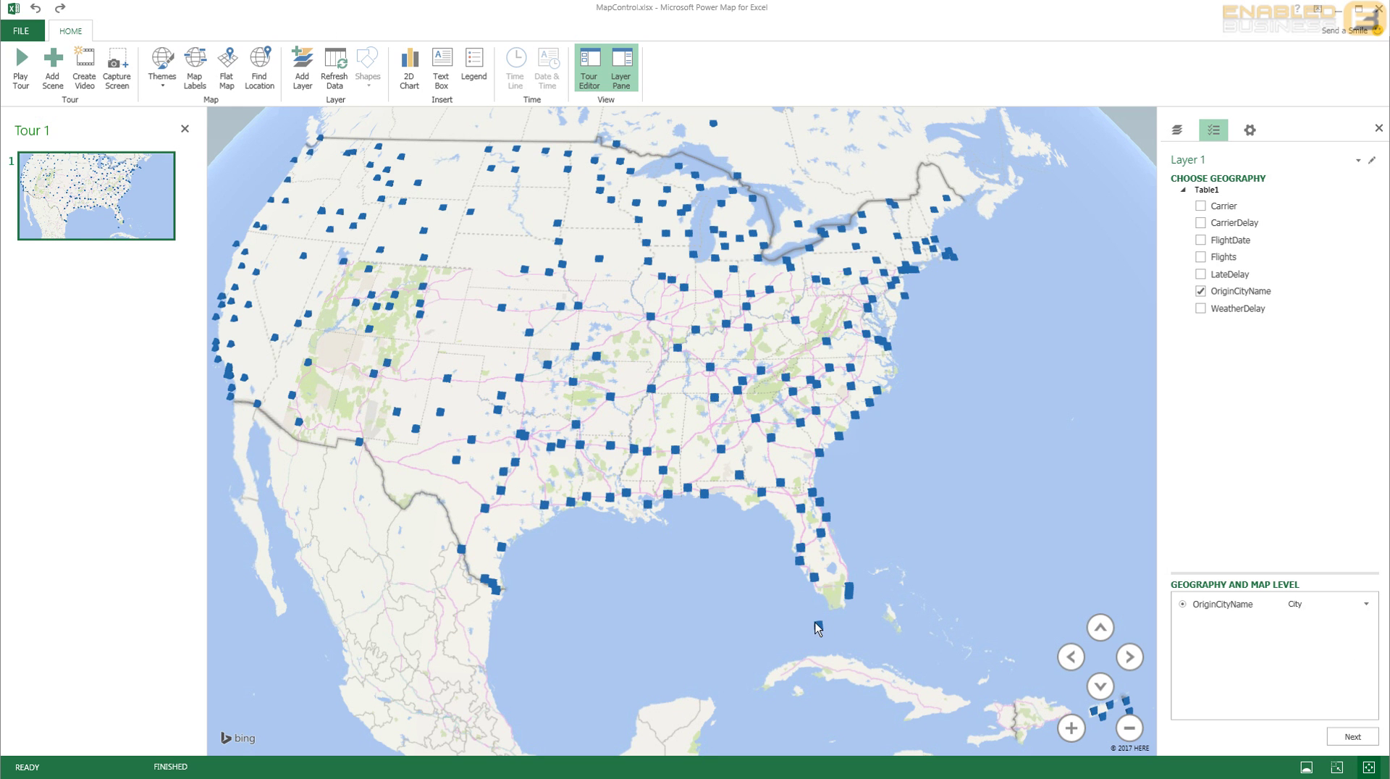
scroll(695, 401, "up", 2)
scroll(685, 399, "up", 5)
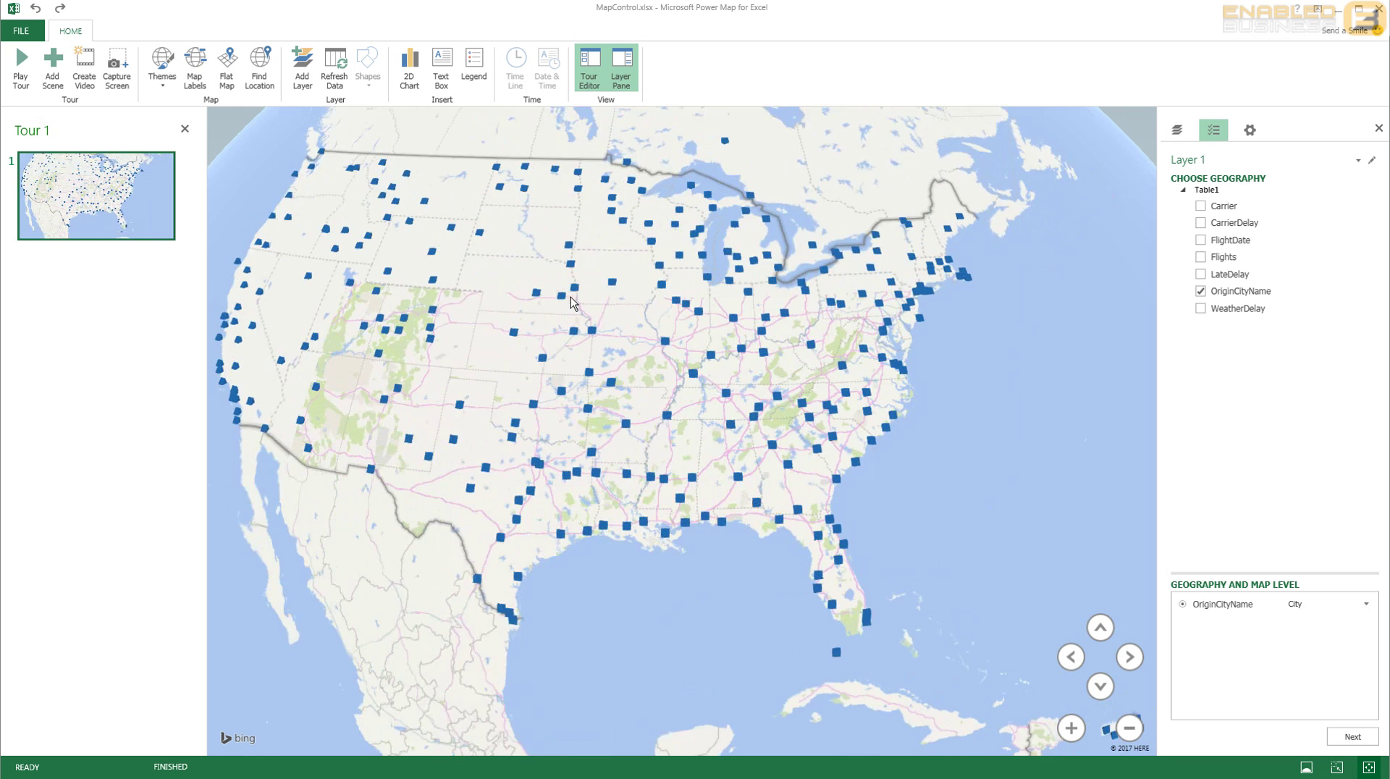
scroll(621, 351, "down", 5)
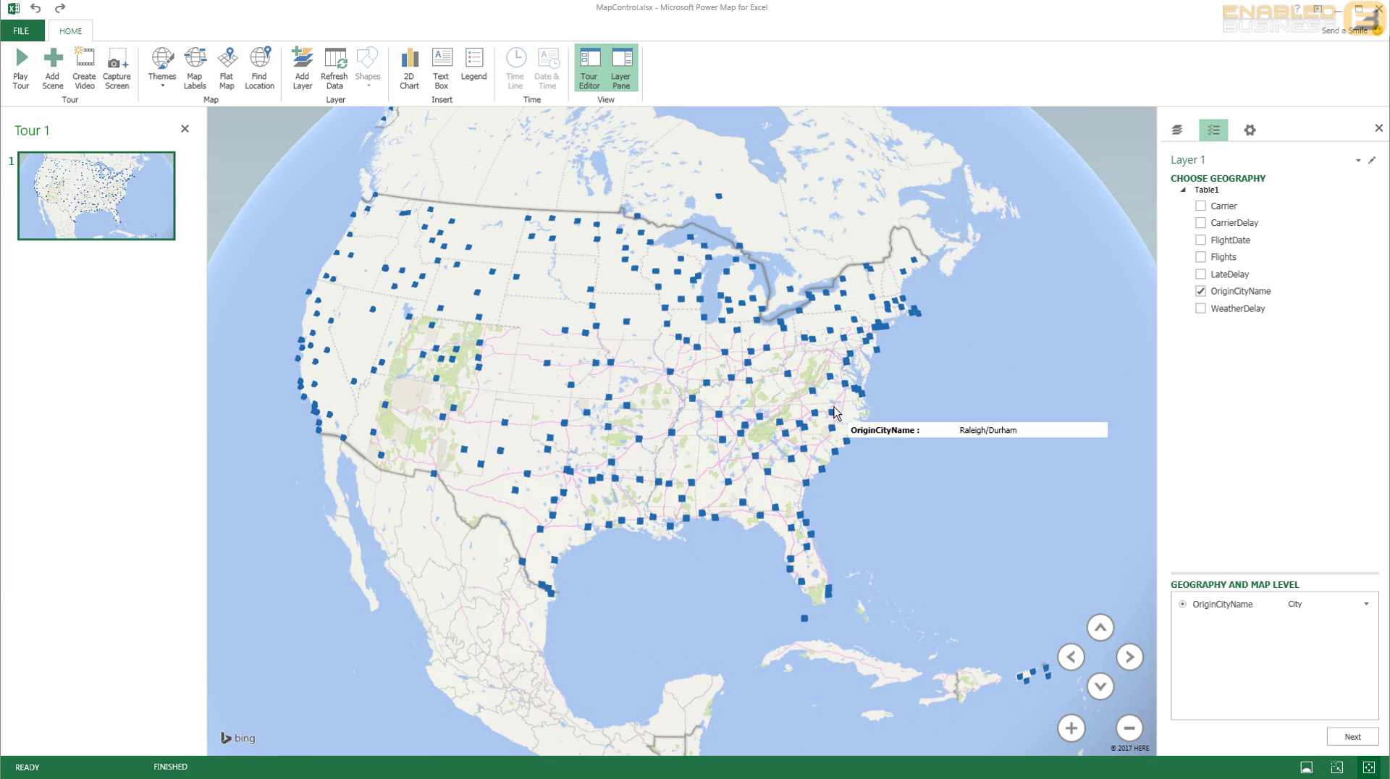
left_click(1101, 627)
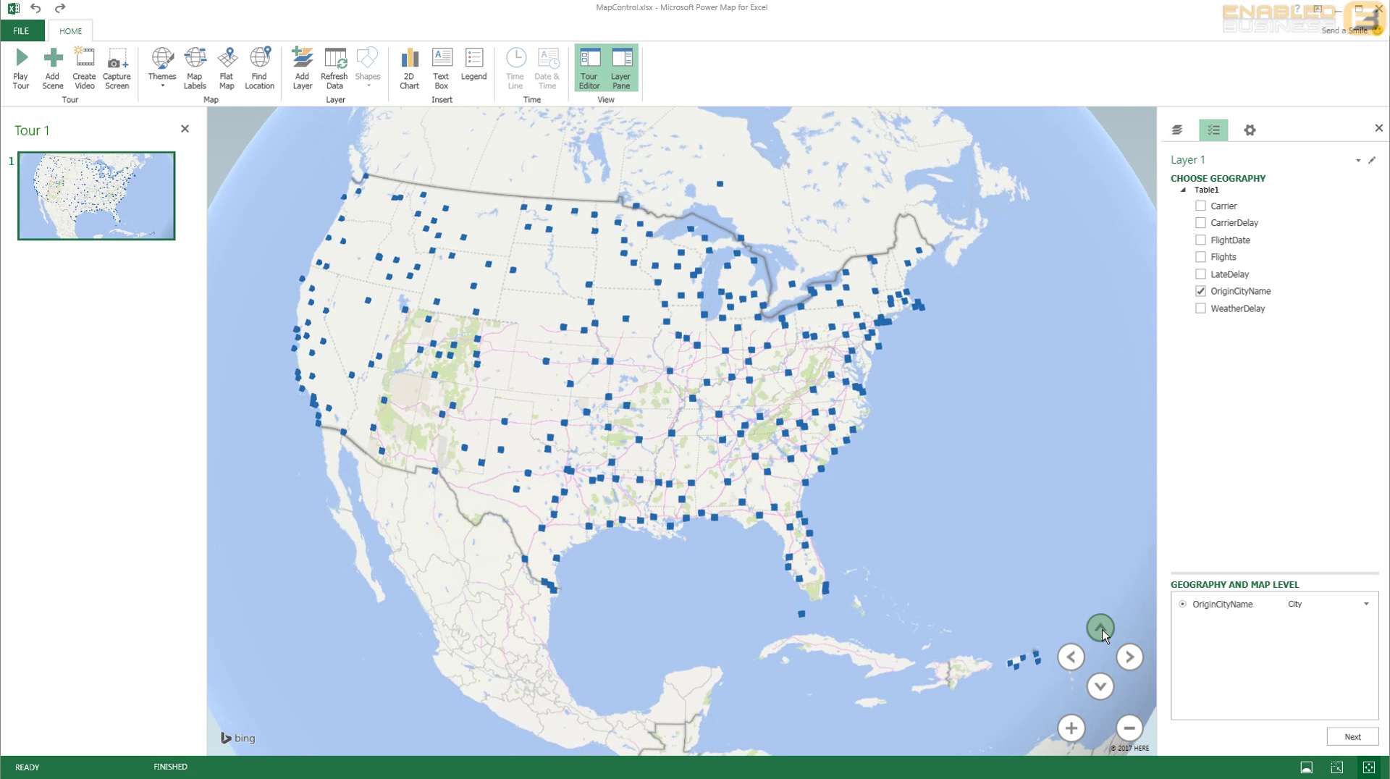
left_click(1100, 686)
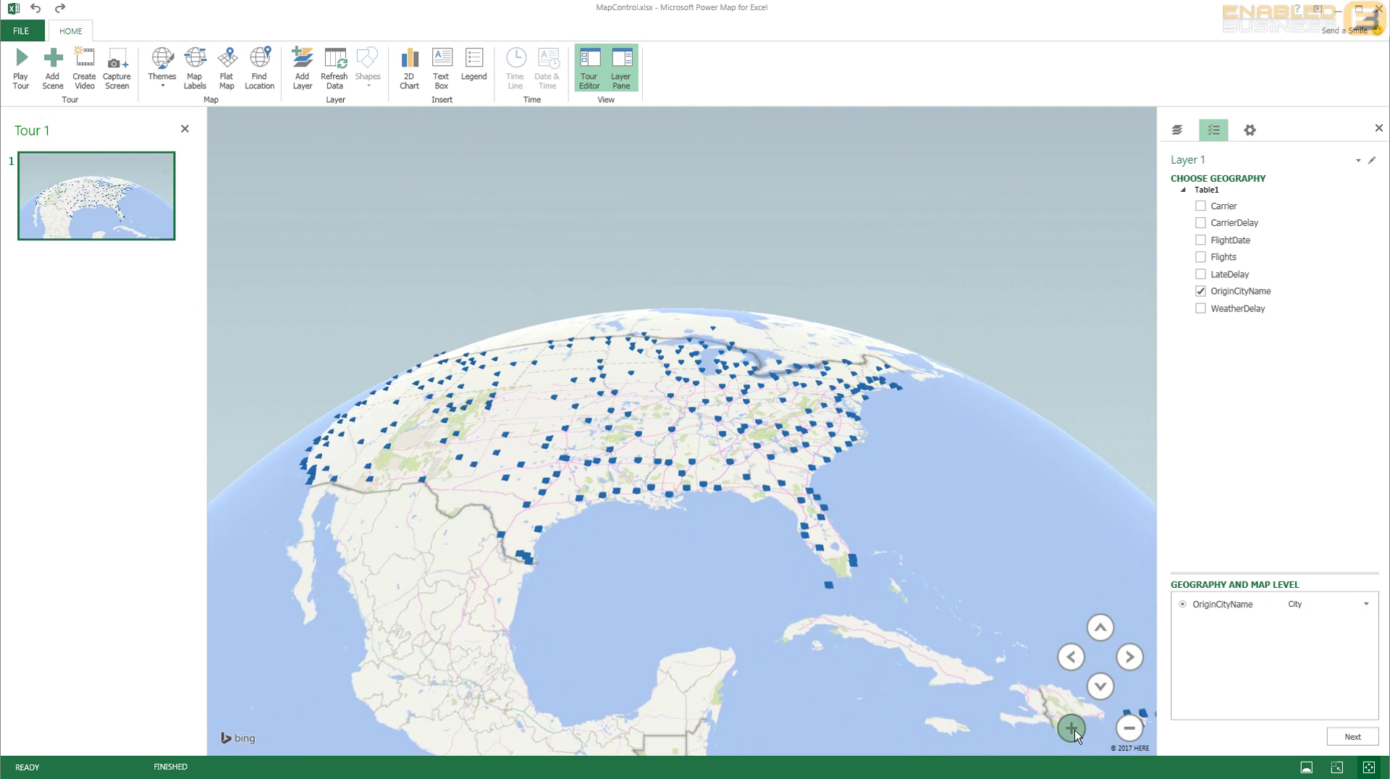
left_click(1071, 728)
left_click(1130, 727)
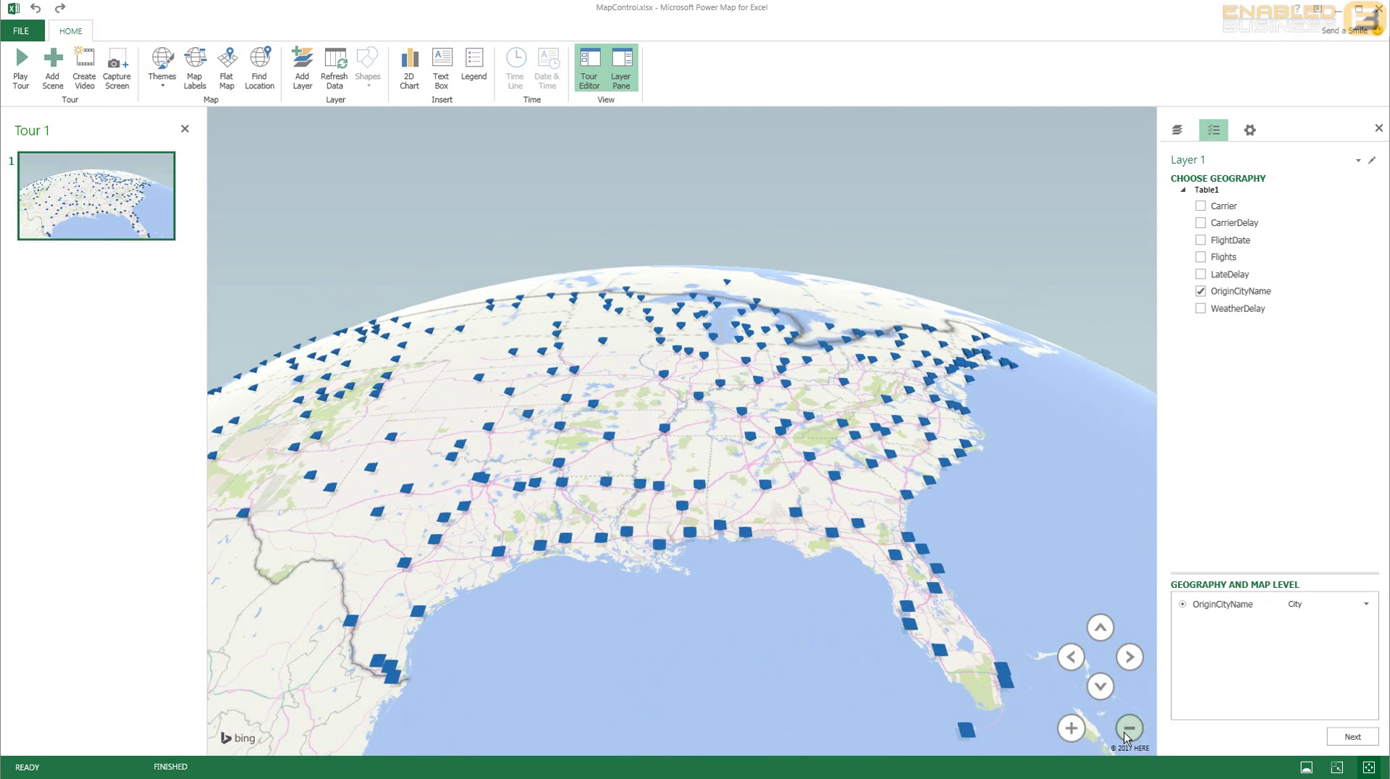
left_click_drag(841, 484, 862, 572)
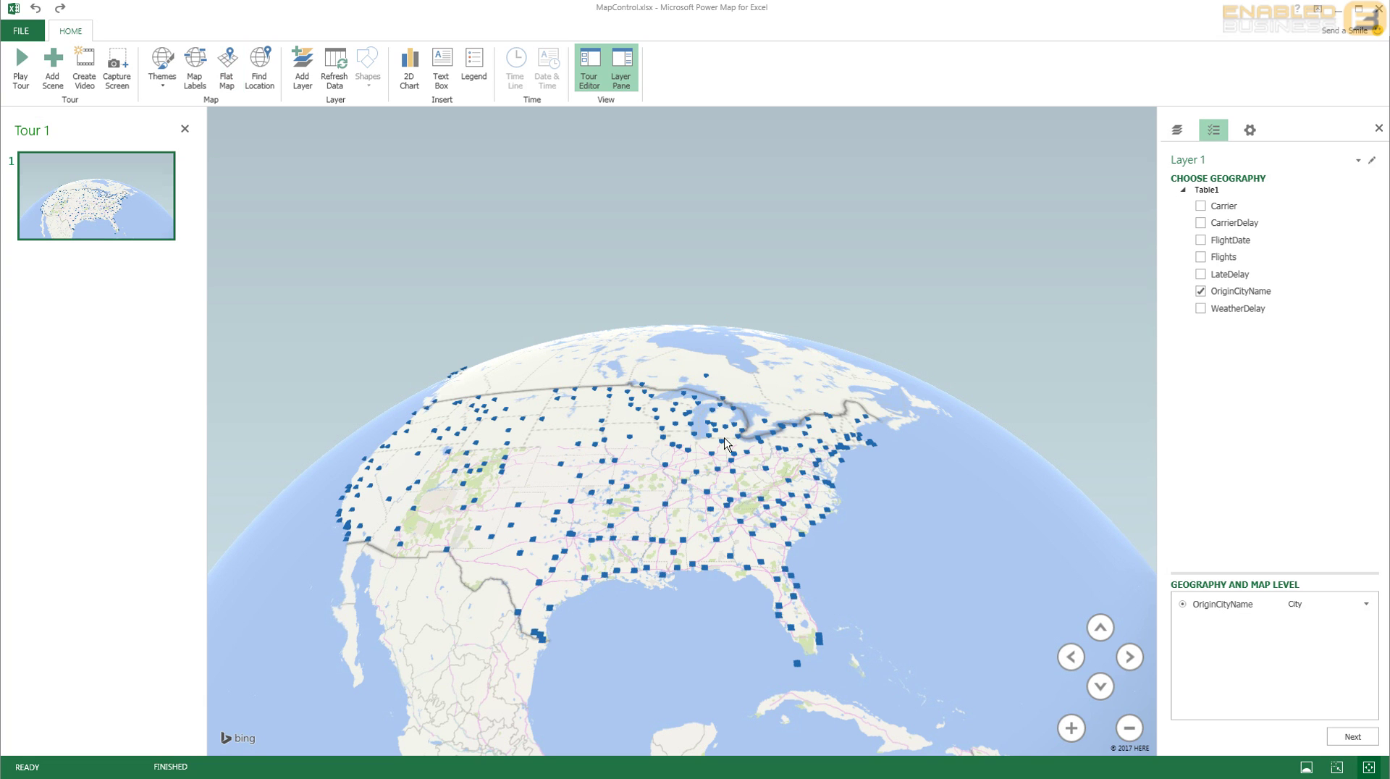
Use Flights as the column height and close the Layer 1 legend
mouse_move(725, 443)
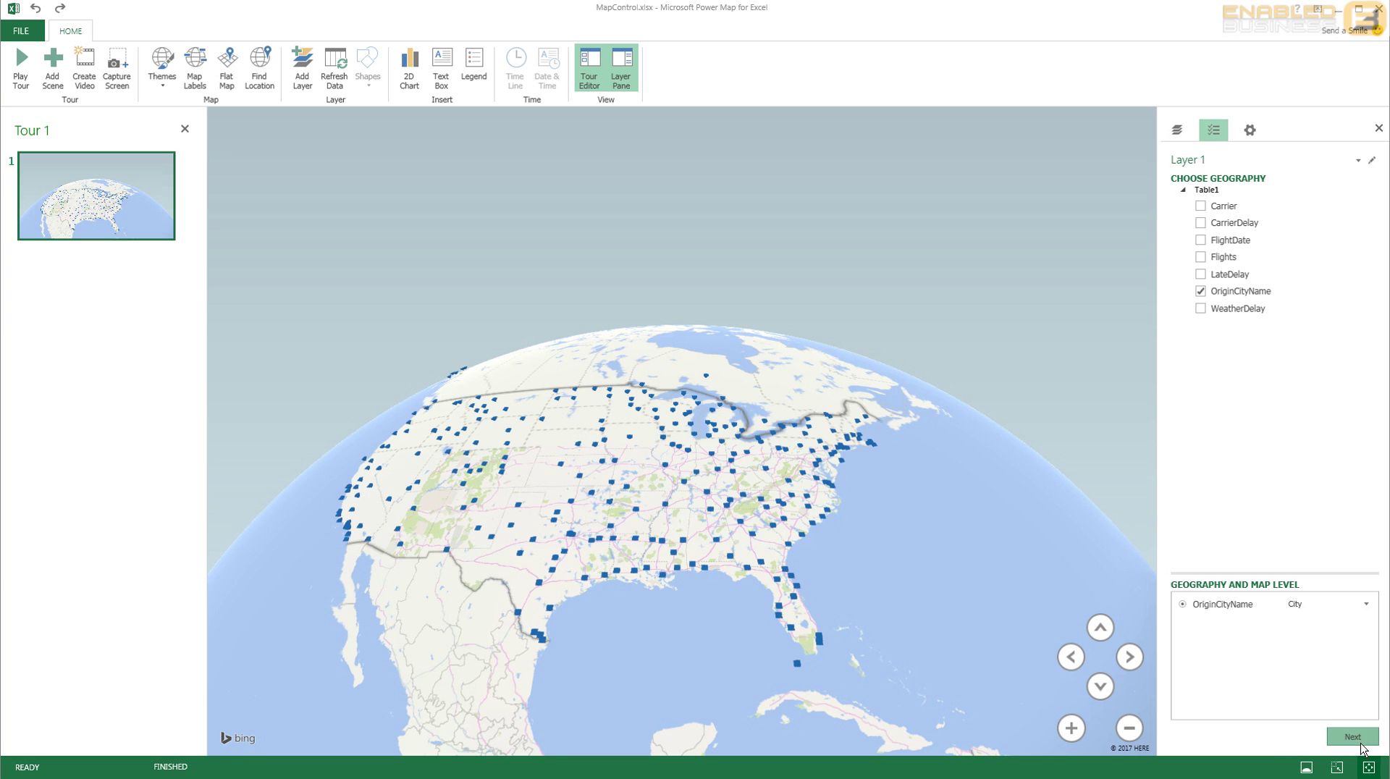
left_click(1364, 742)
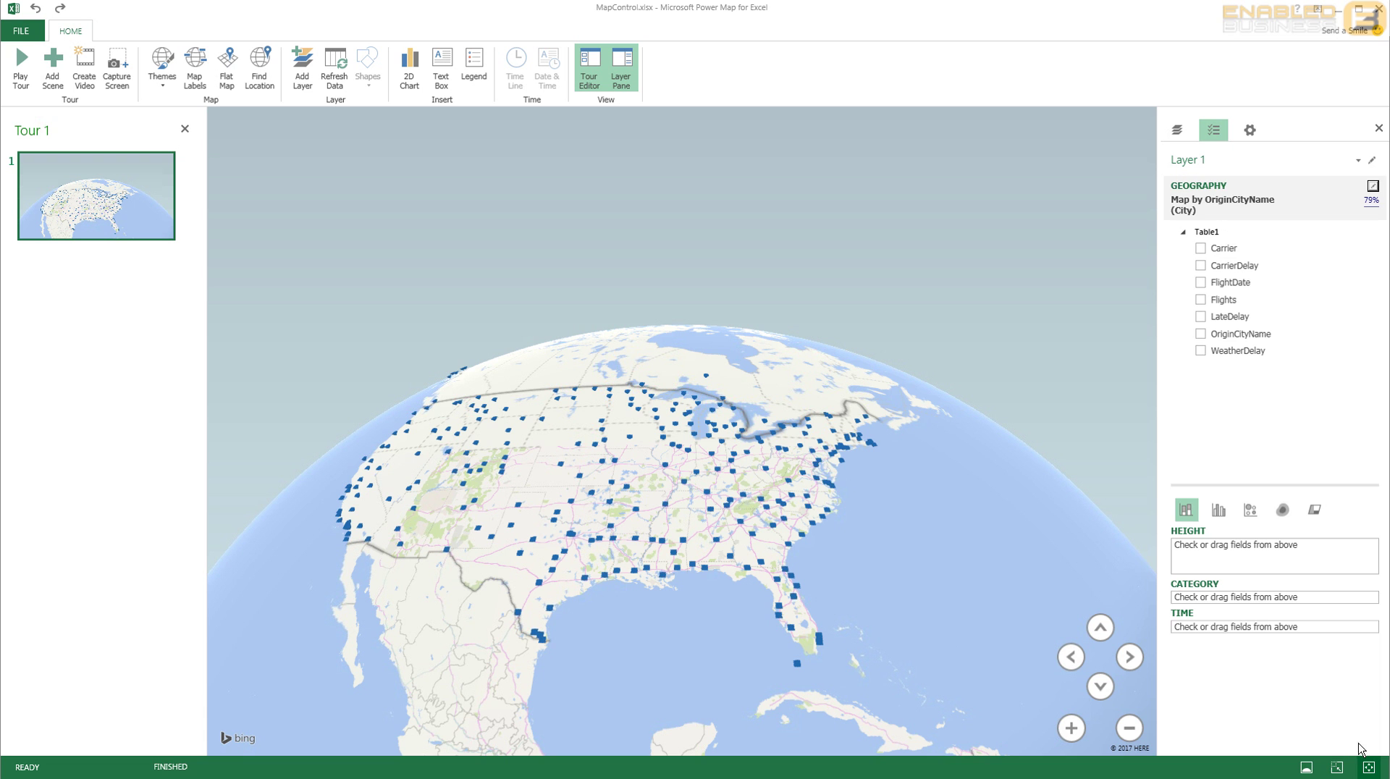
left_click(1200, 299)
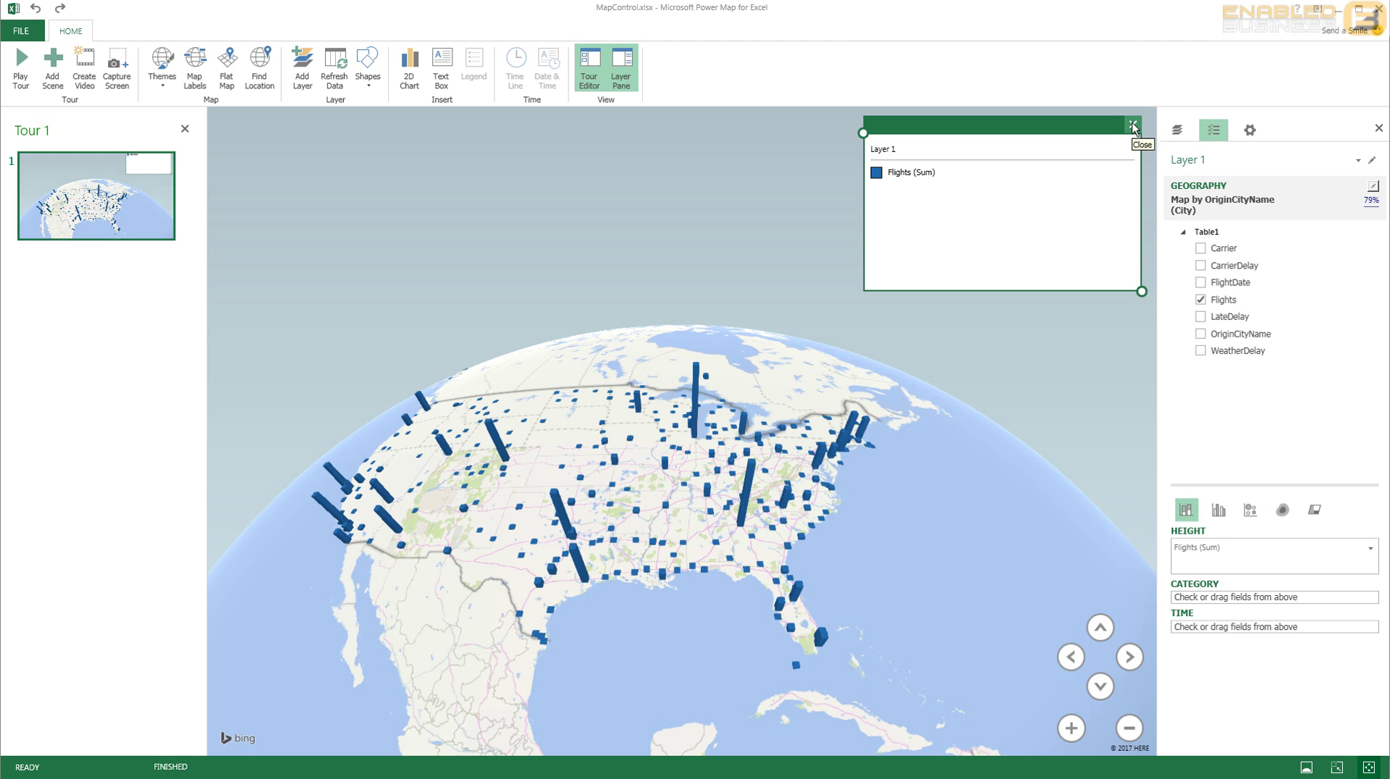
left_click(1133, 126)
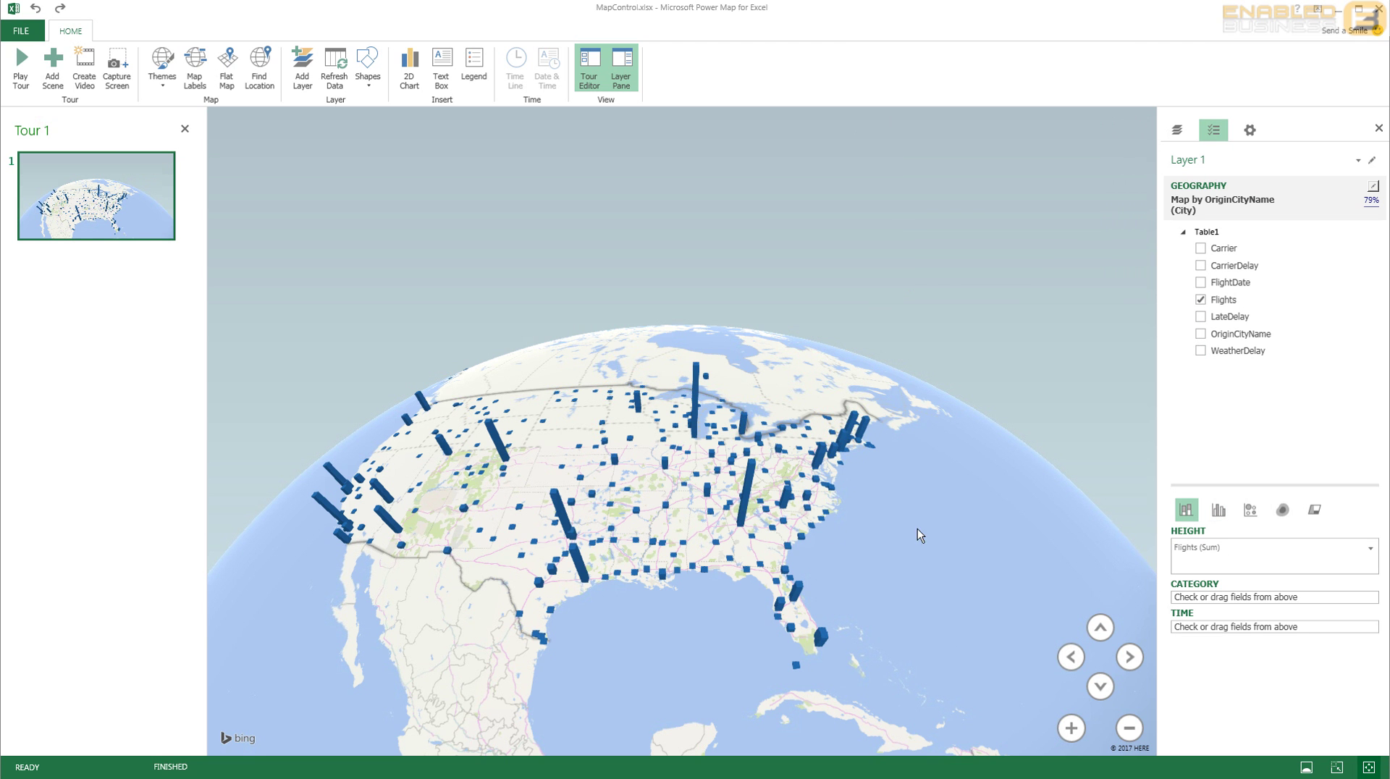
left_click_drag(640, 492, 678, 525)
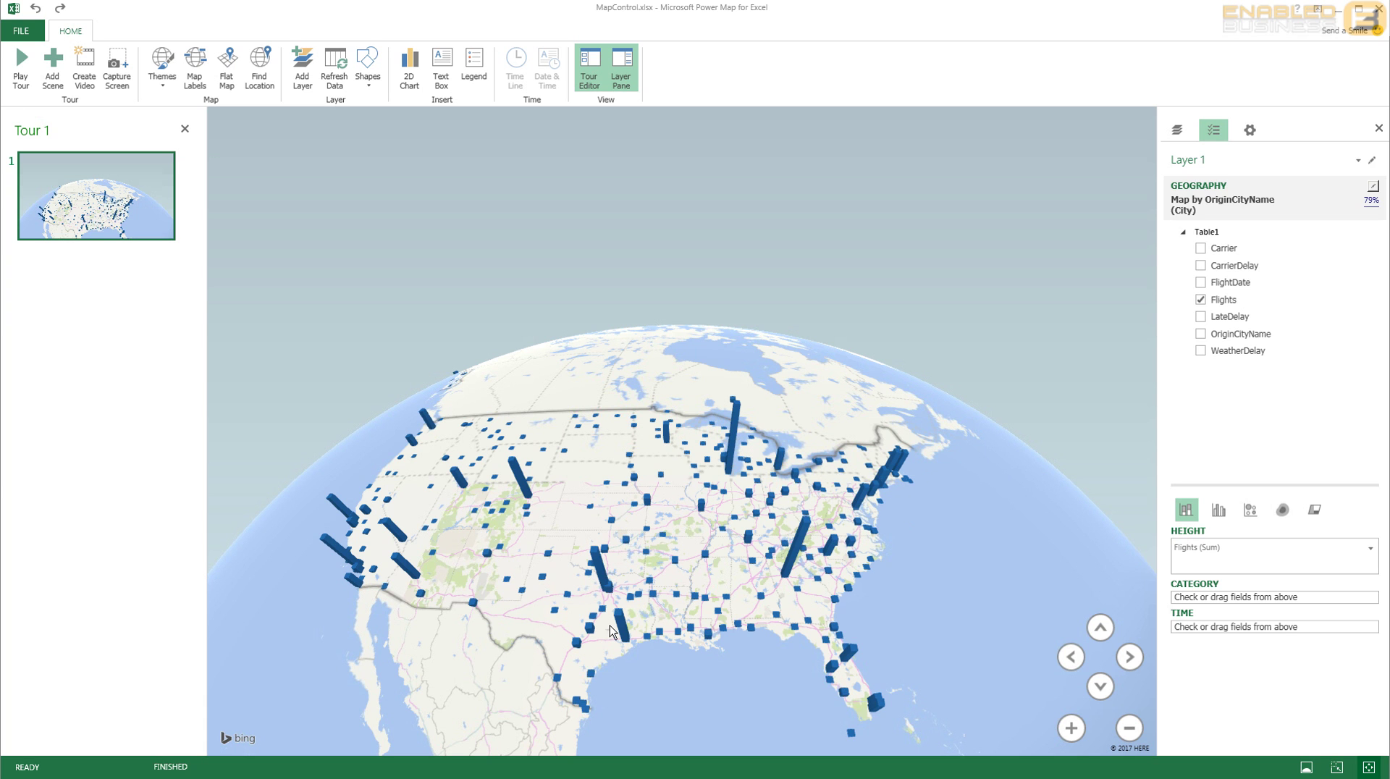
mouse_move(796, 556)
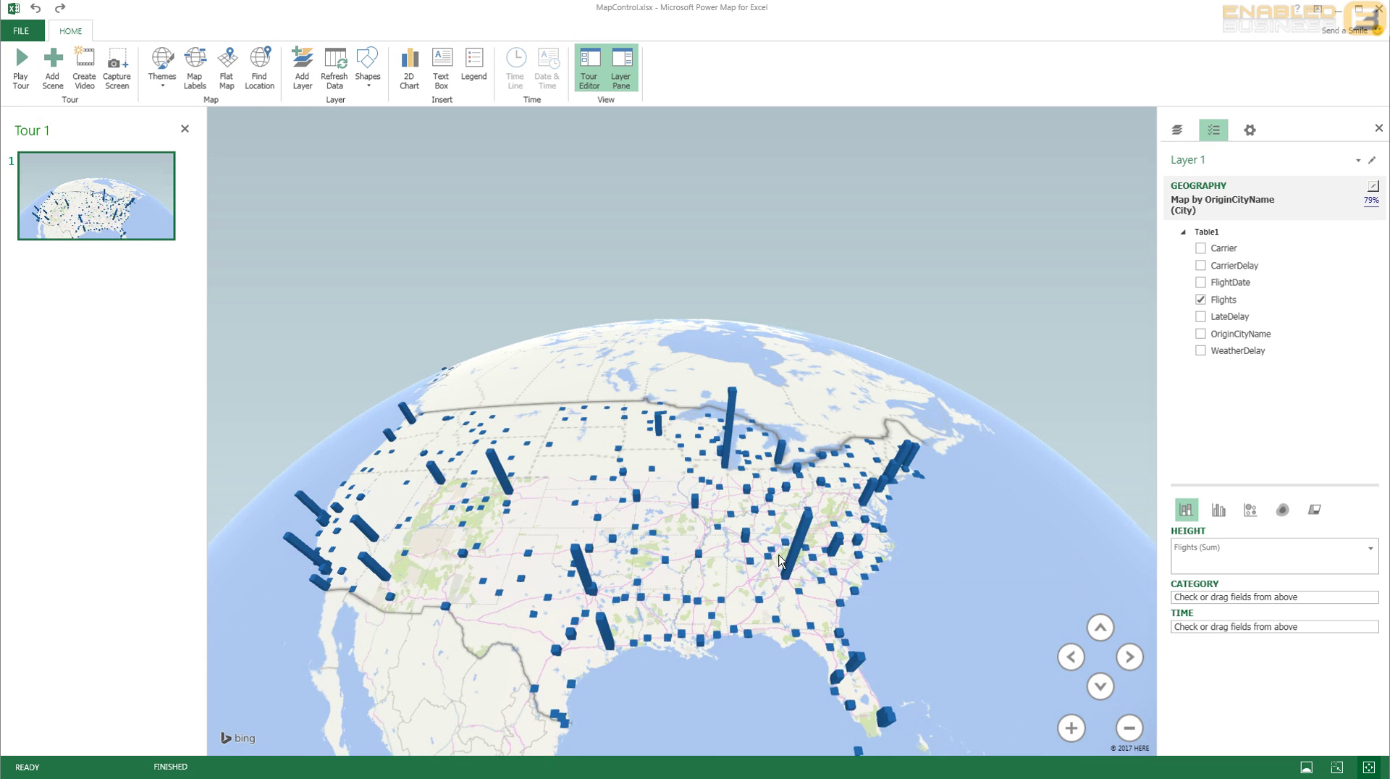
scroll(780, 561, "up", 5)
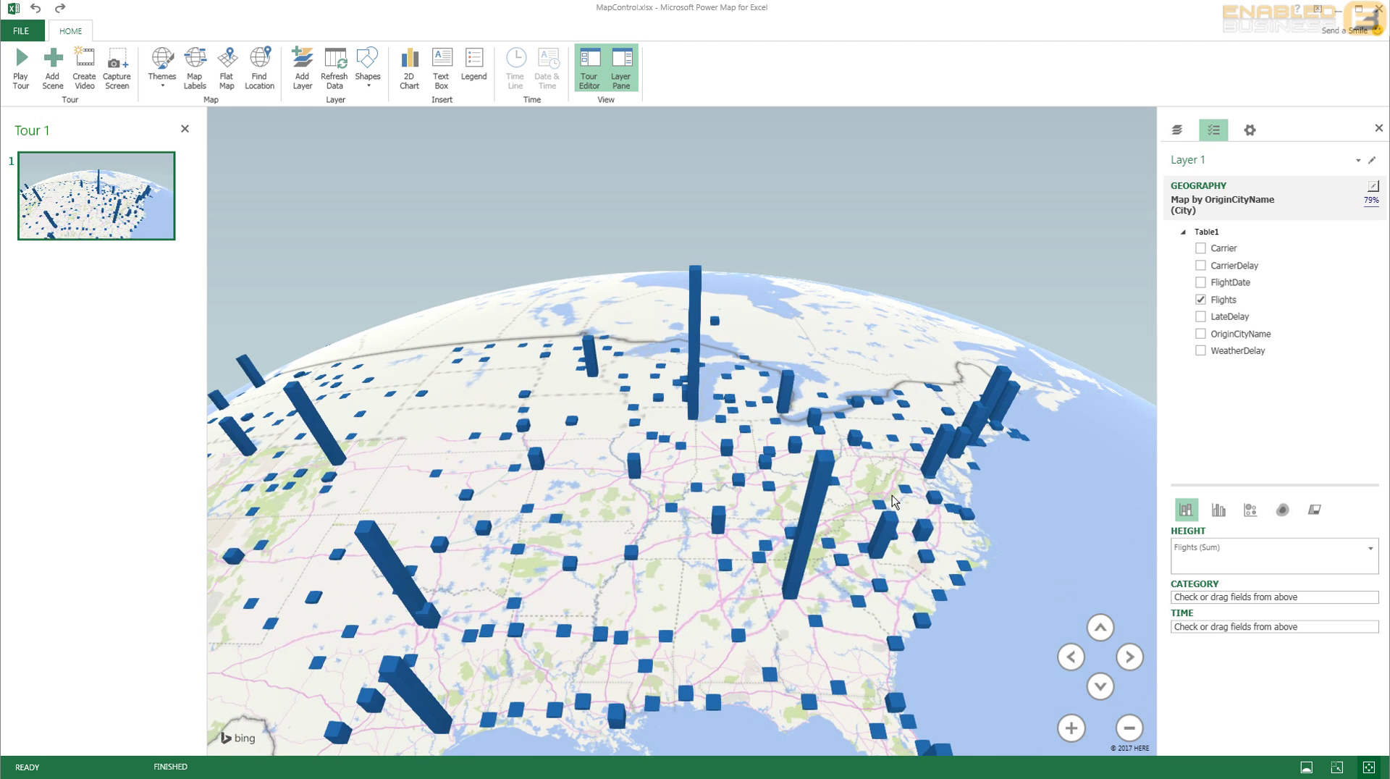
scroll(892, 495, "down", 5)
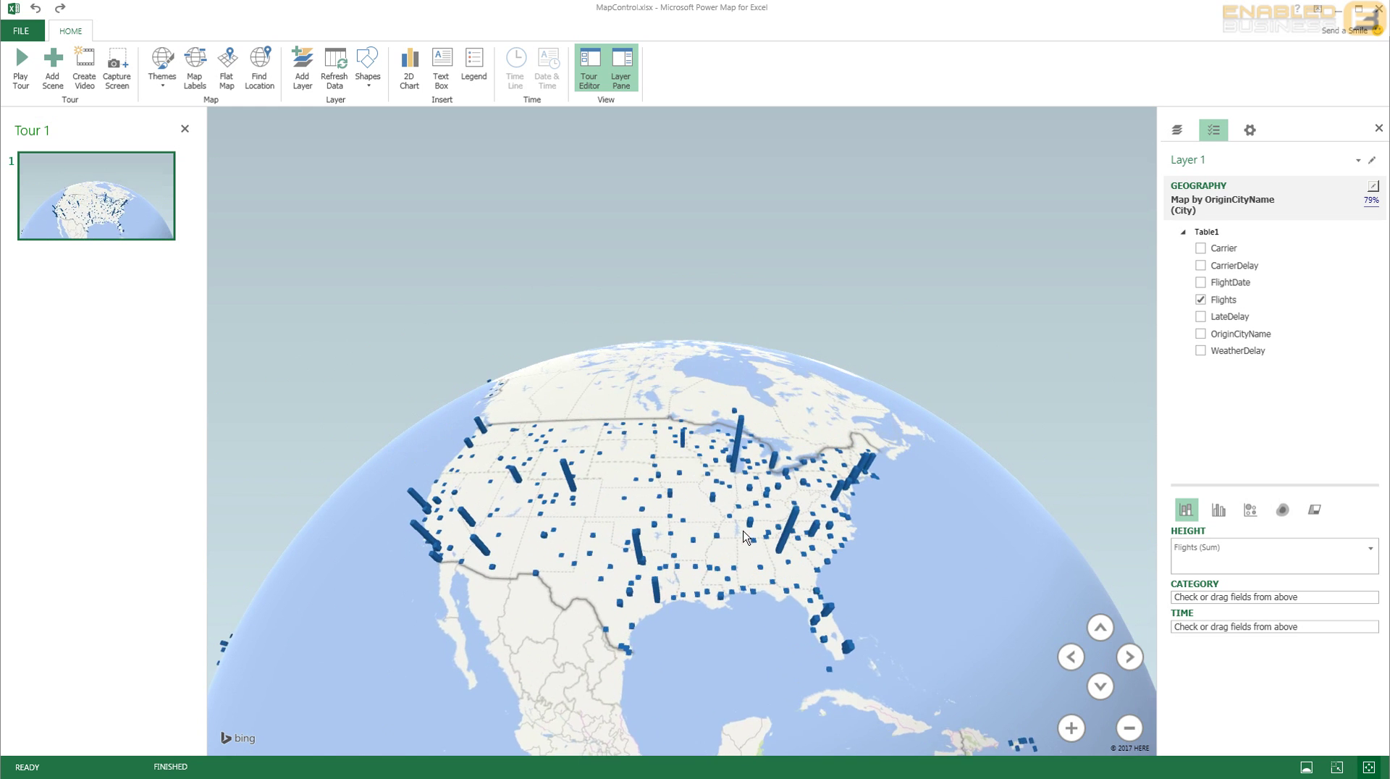
scroll(691, 515, "up", 3)
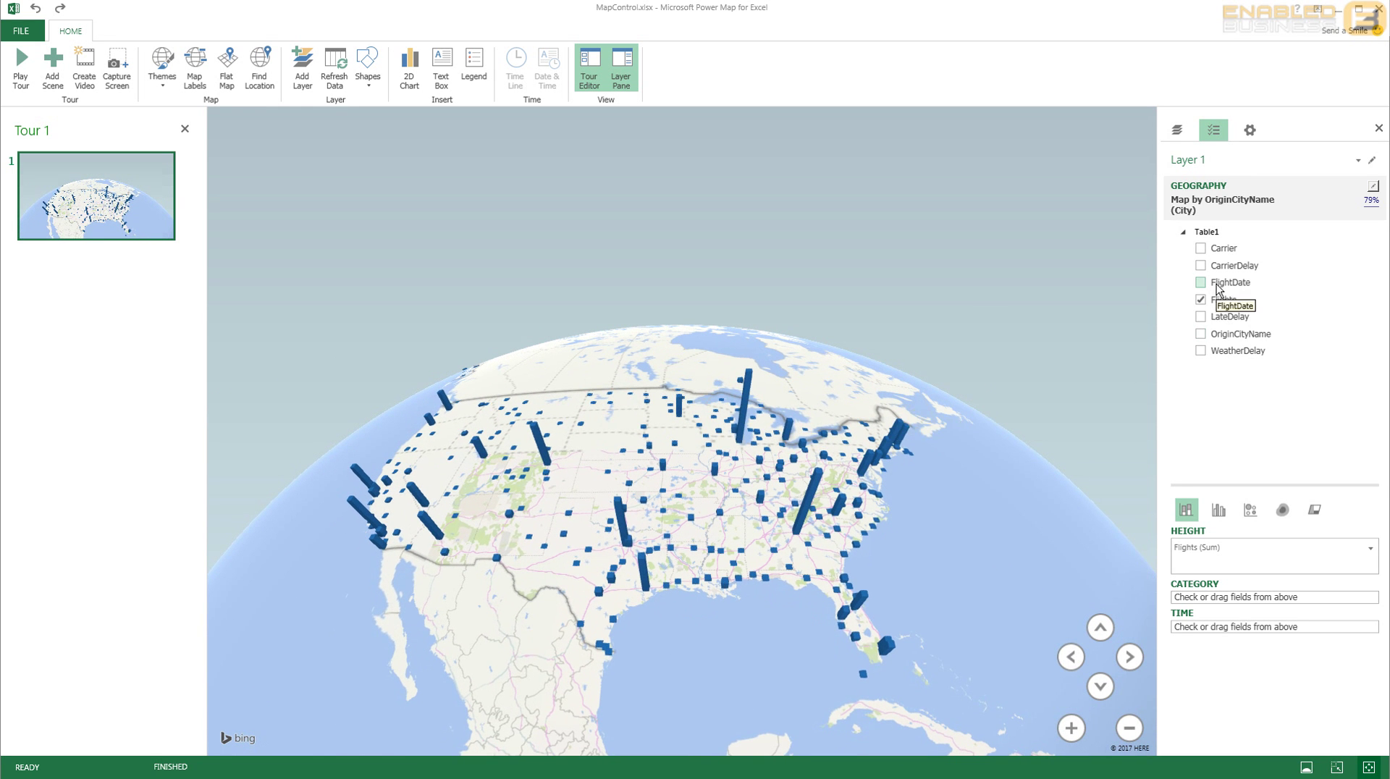
left_click_drag(1217, 288, 1193, 632)
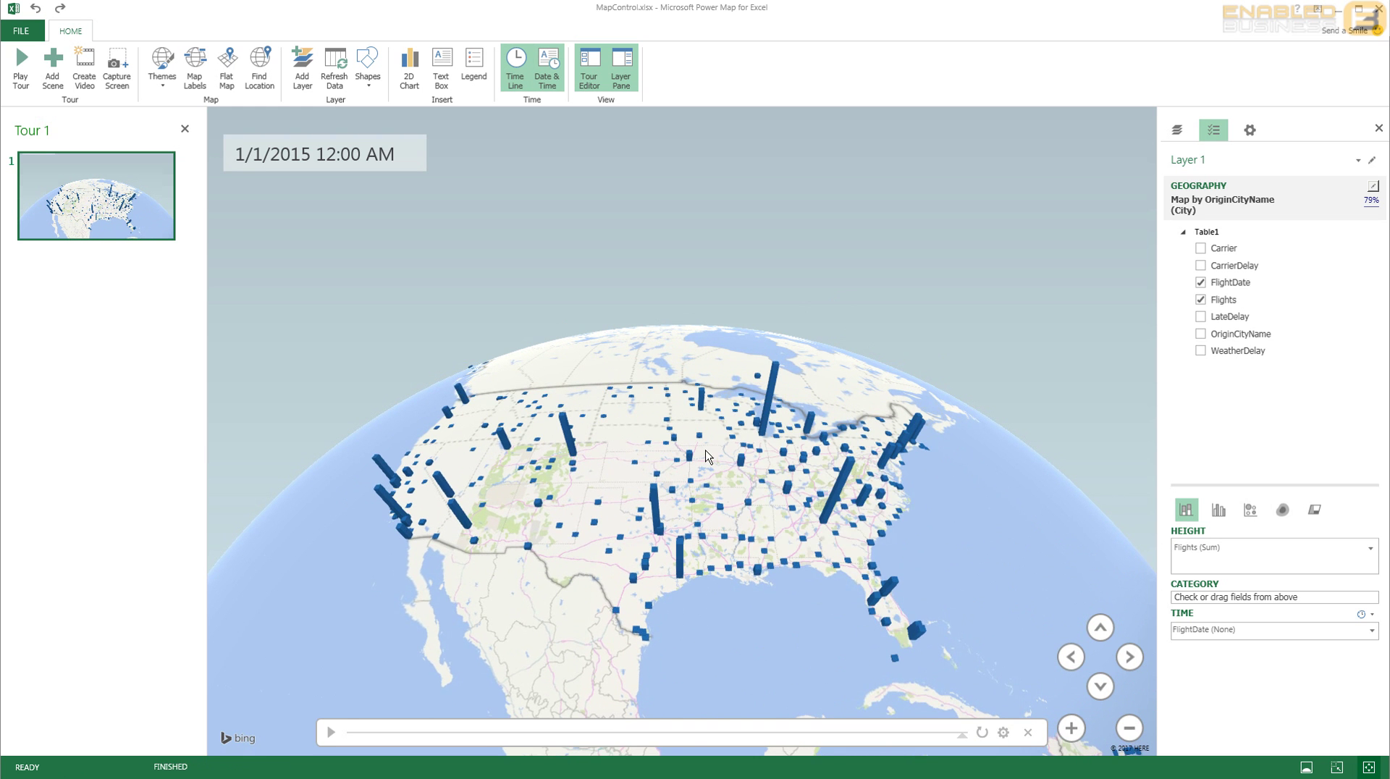
Play the FlightDate timeline animation, then restart it from the beginning
mouse_move(715, 497)
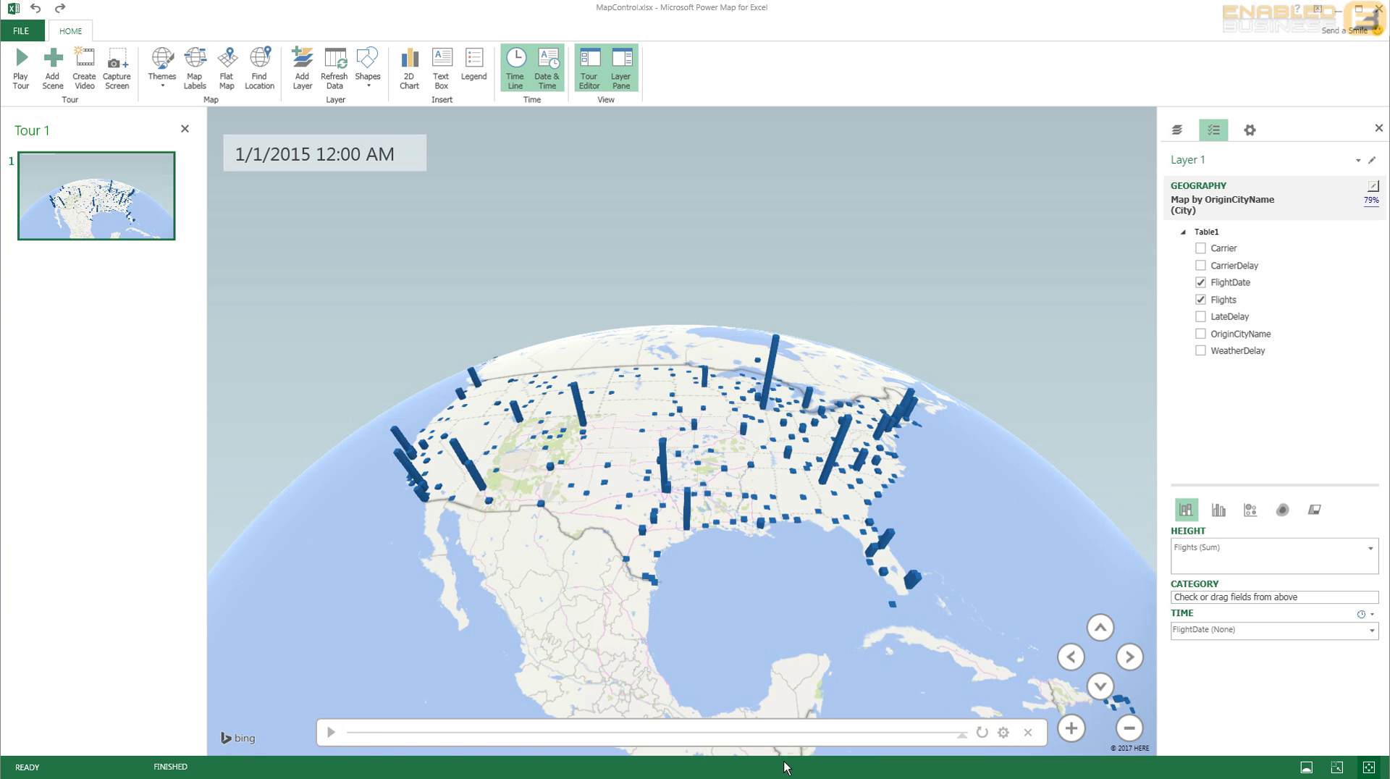
left_click(331, 733)
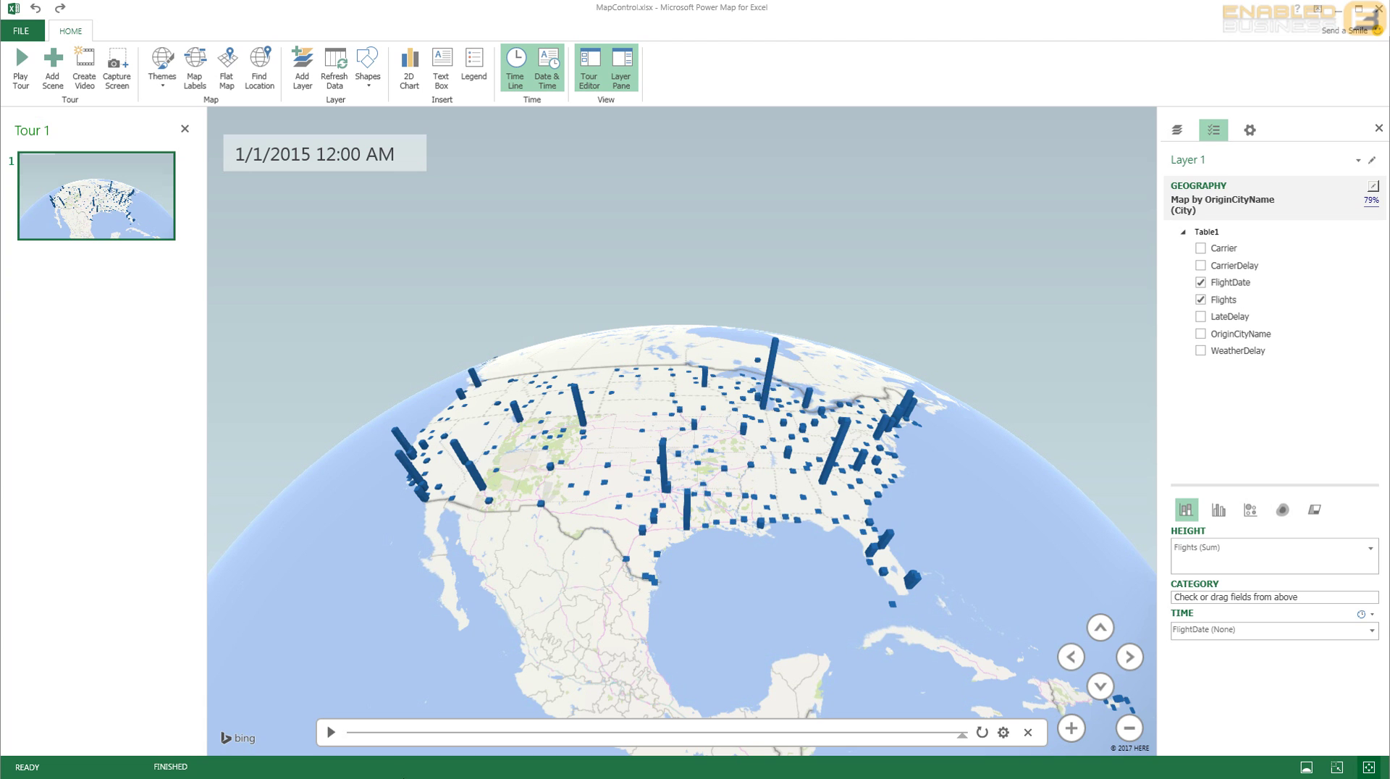
left_click(331, 732)
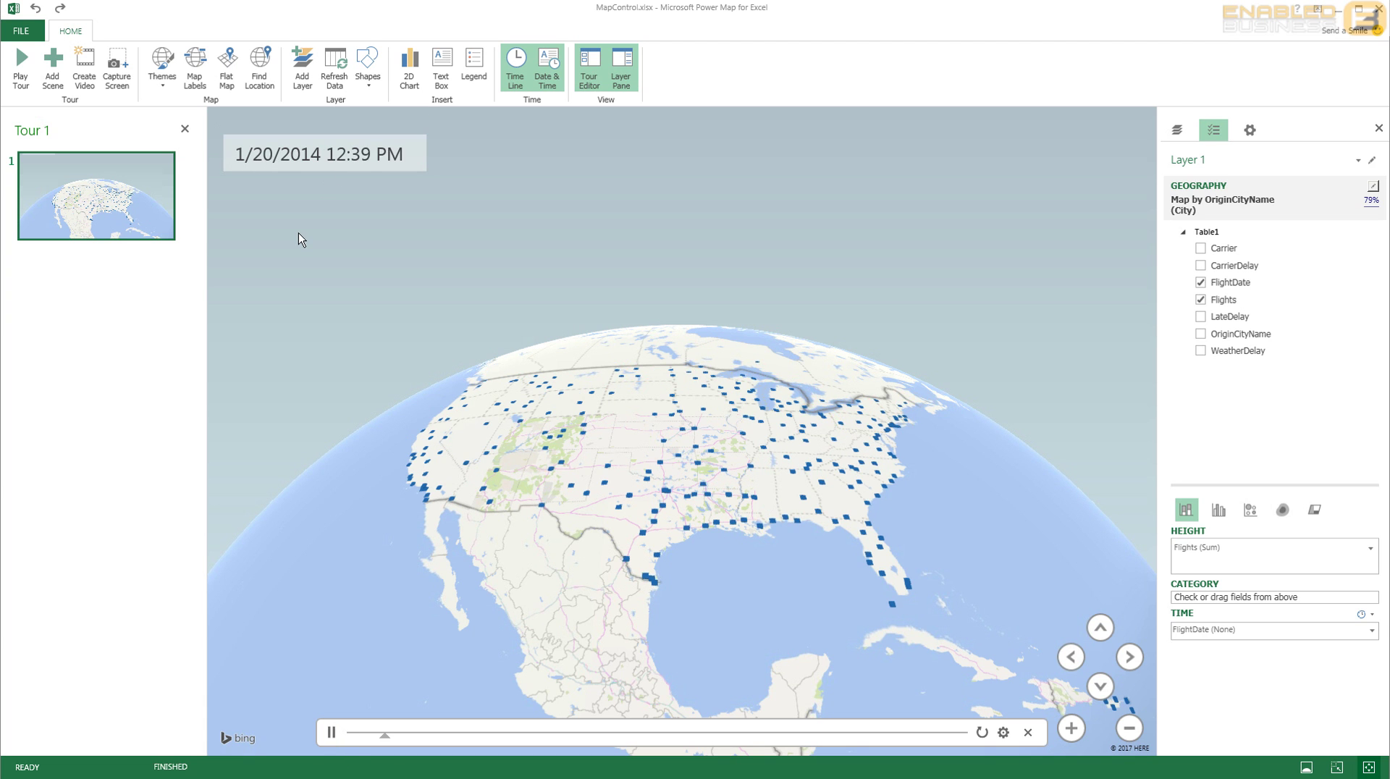
left_click(306, 149)
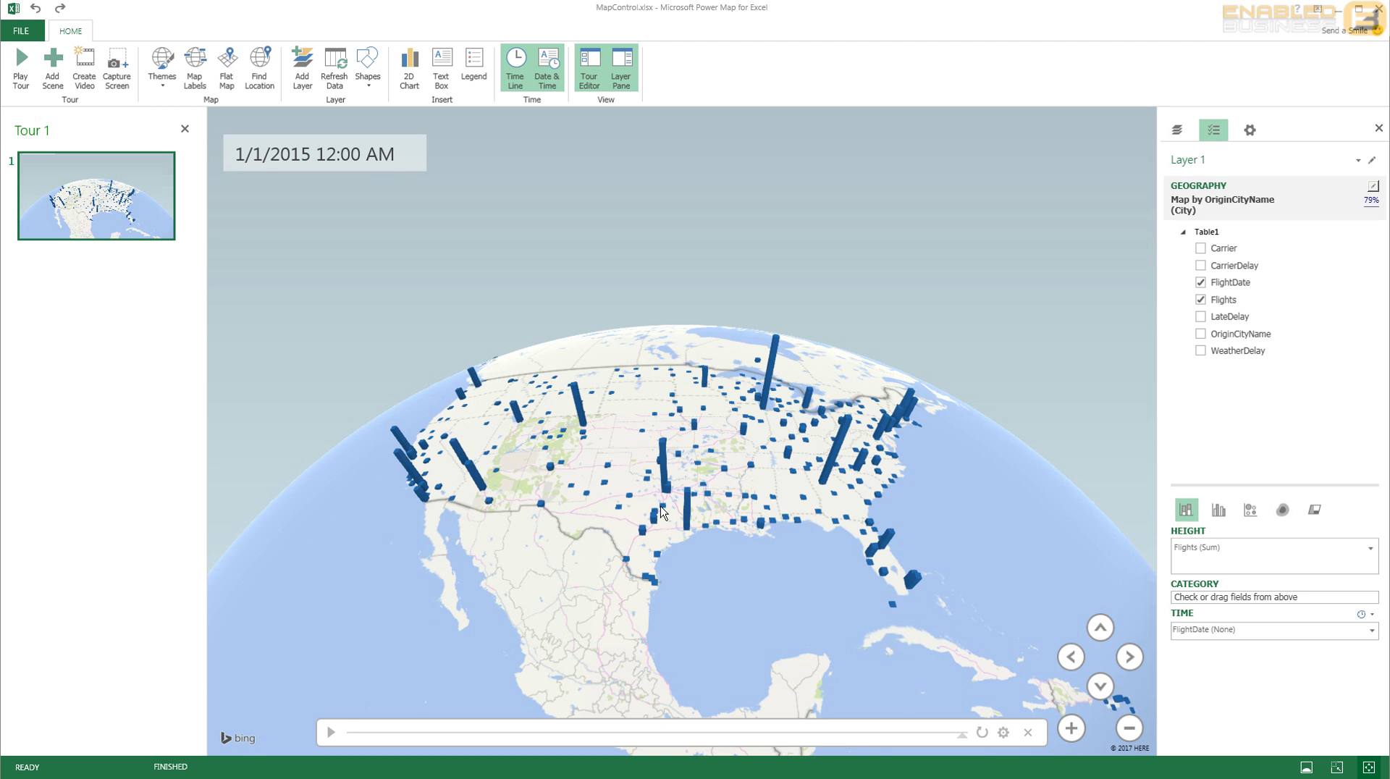
scroll(660, 513, "up", 1)
scroll(660, 512, "up", 3)
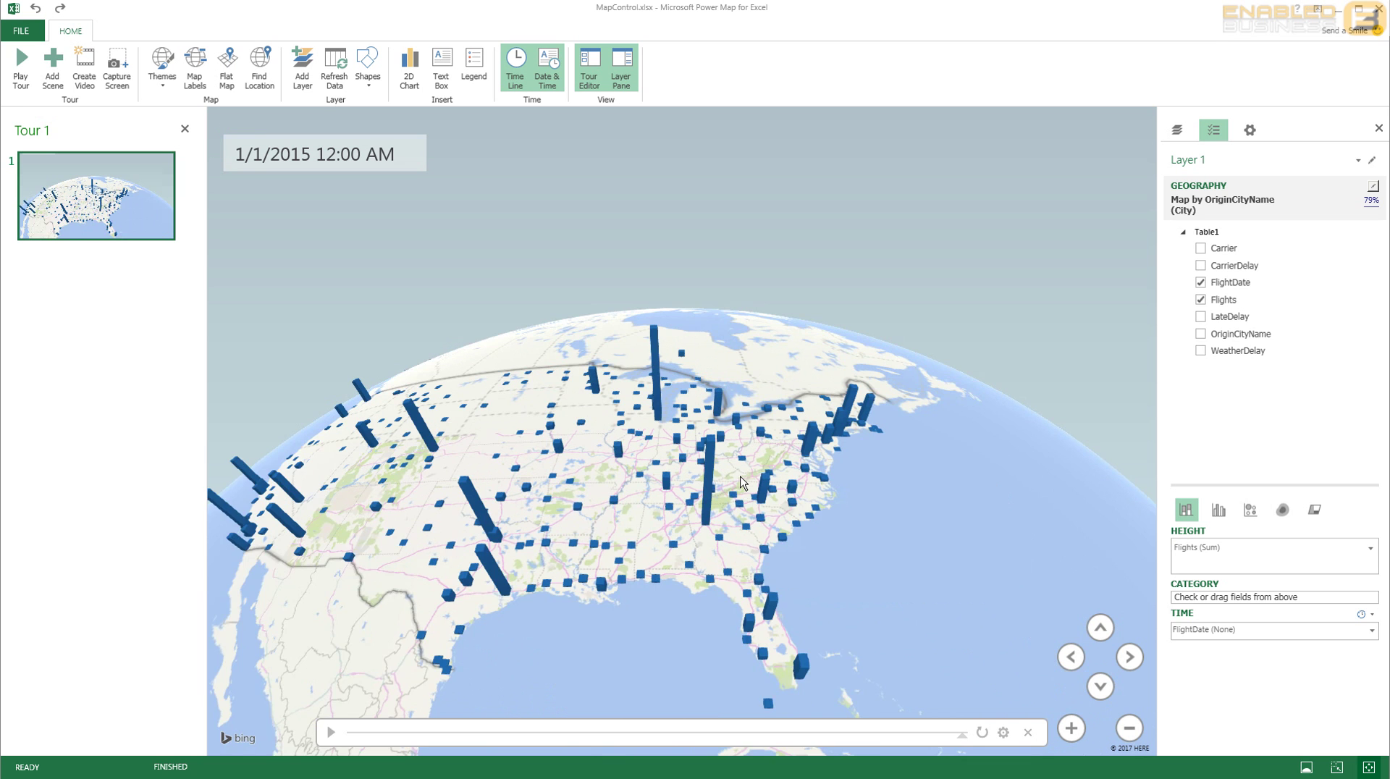
scroll(740, 484, "up", 3)
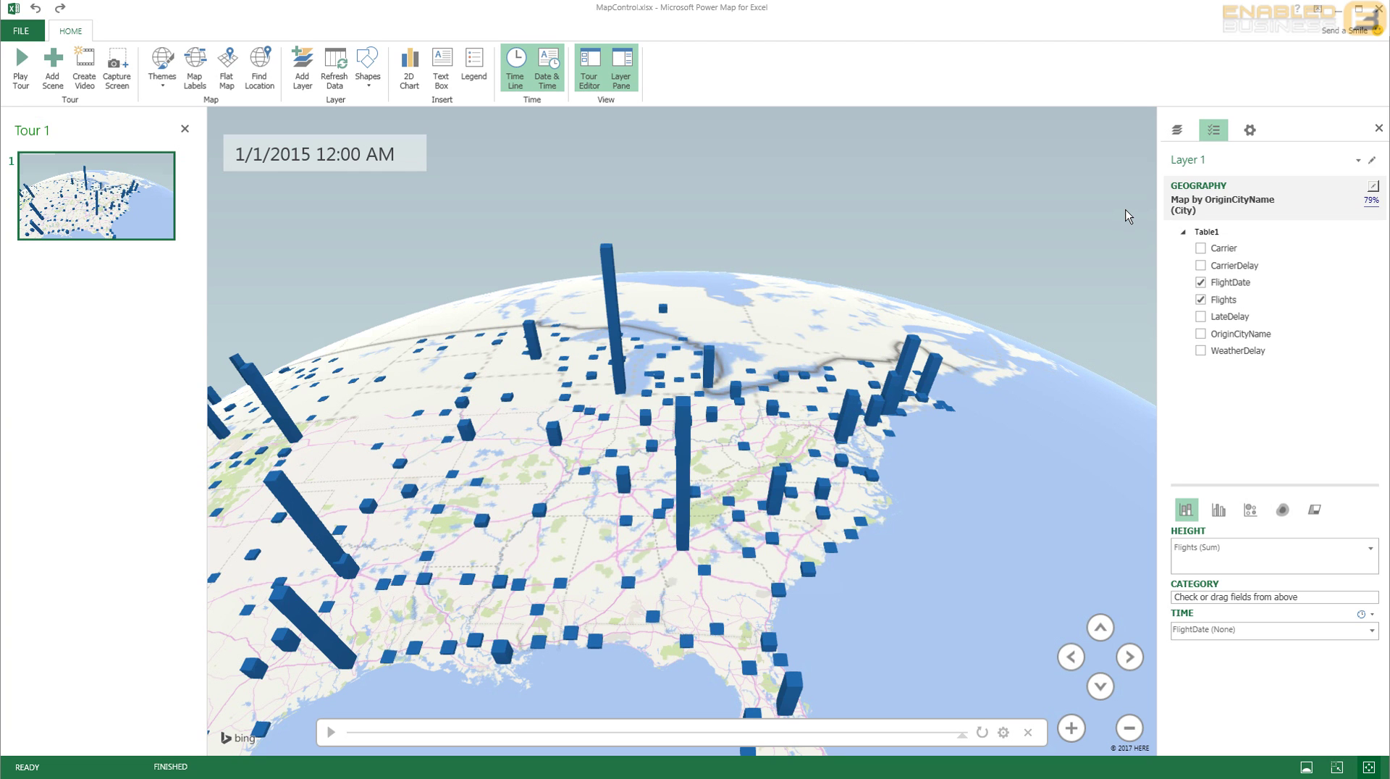
Add Layer 2 with WeatherDelay (Sum) as column height and close its legend
left_click(1178, 132)
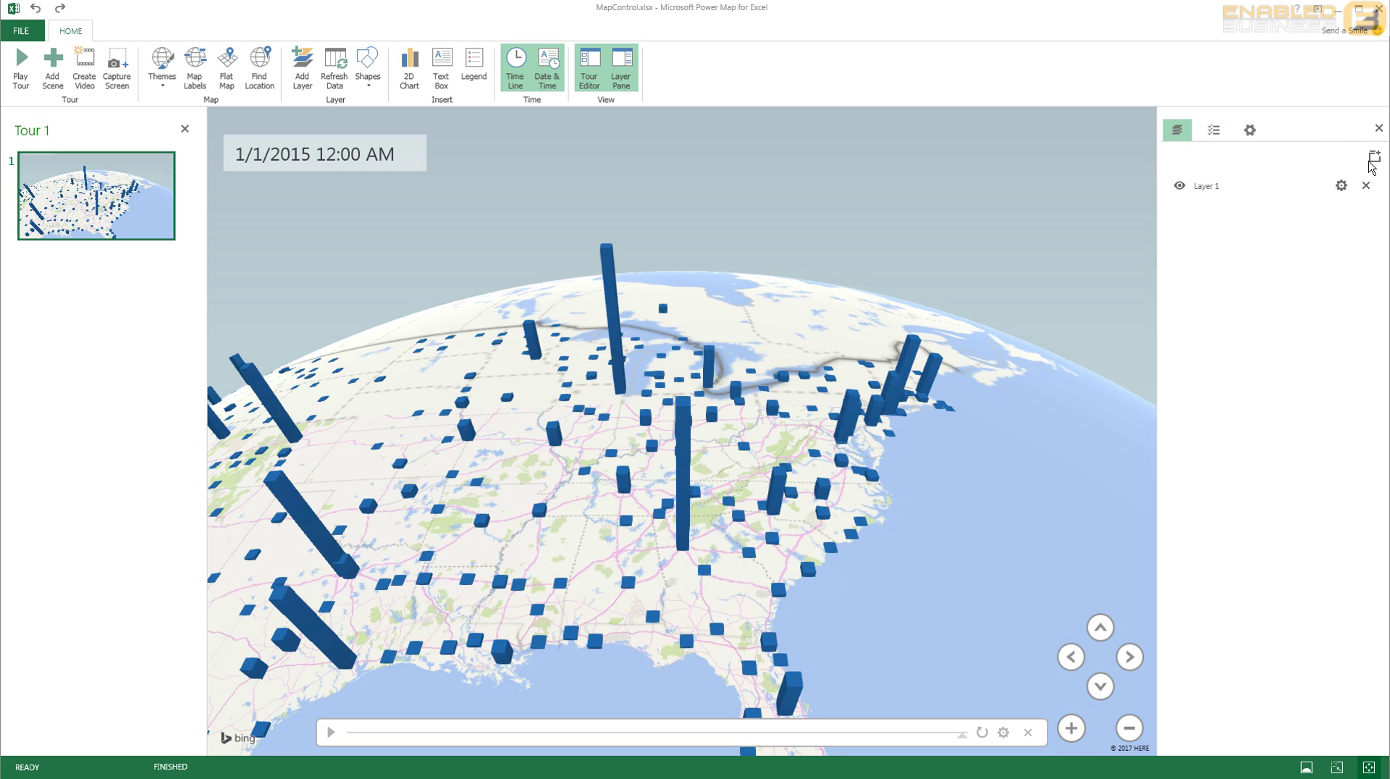
left_click(1373, 158)
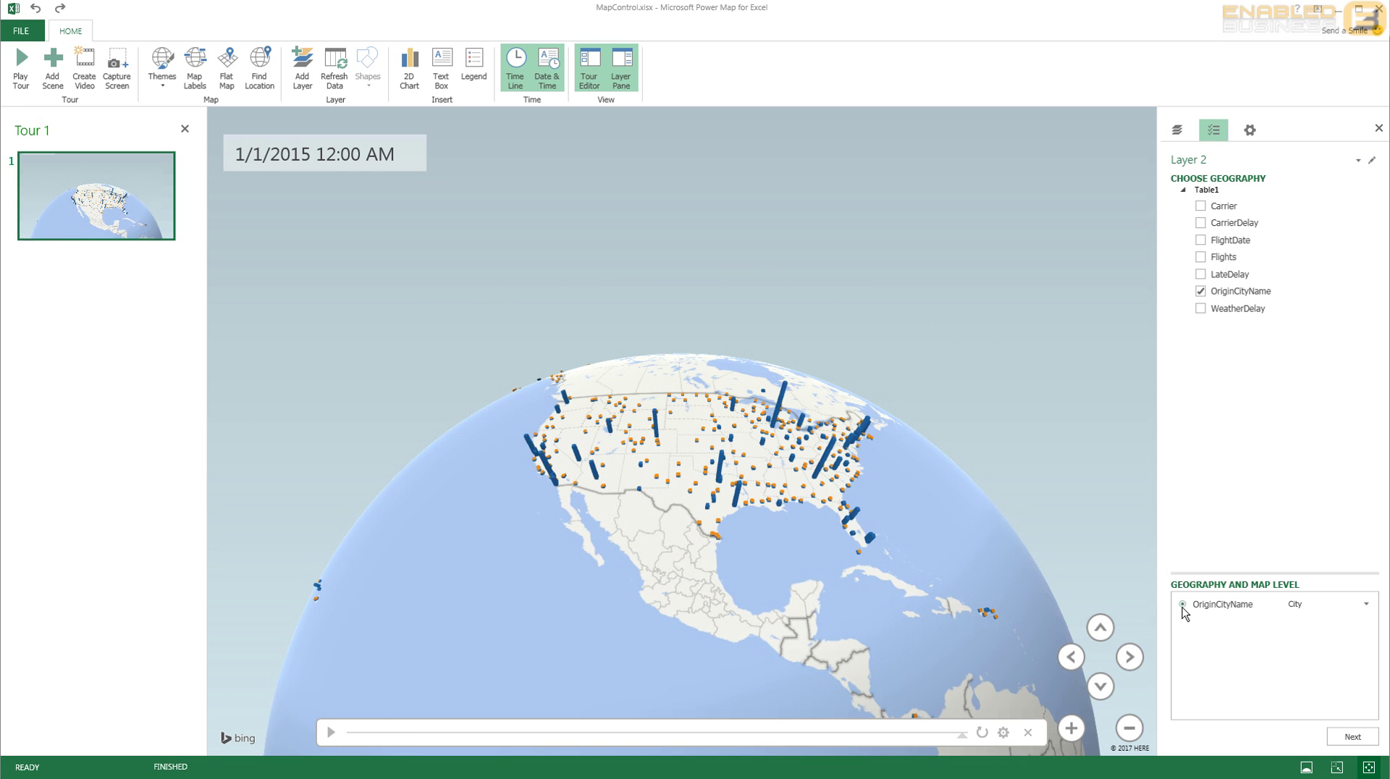
left_click(1351, 740)
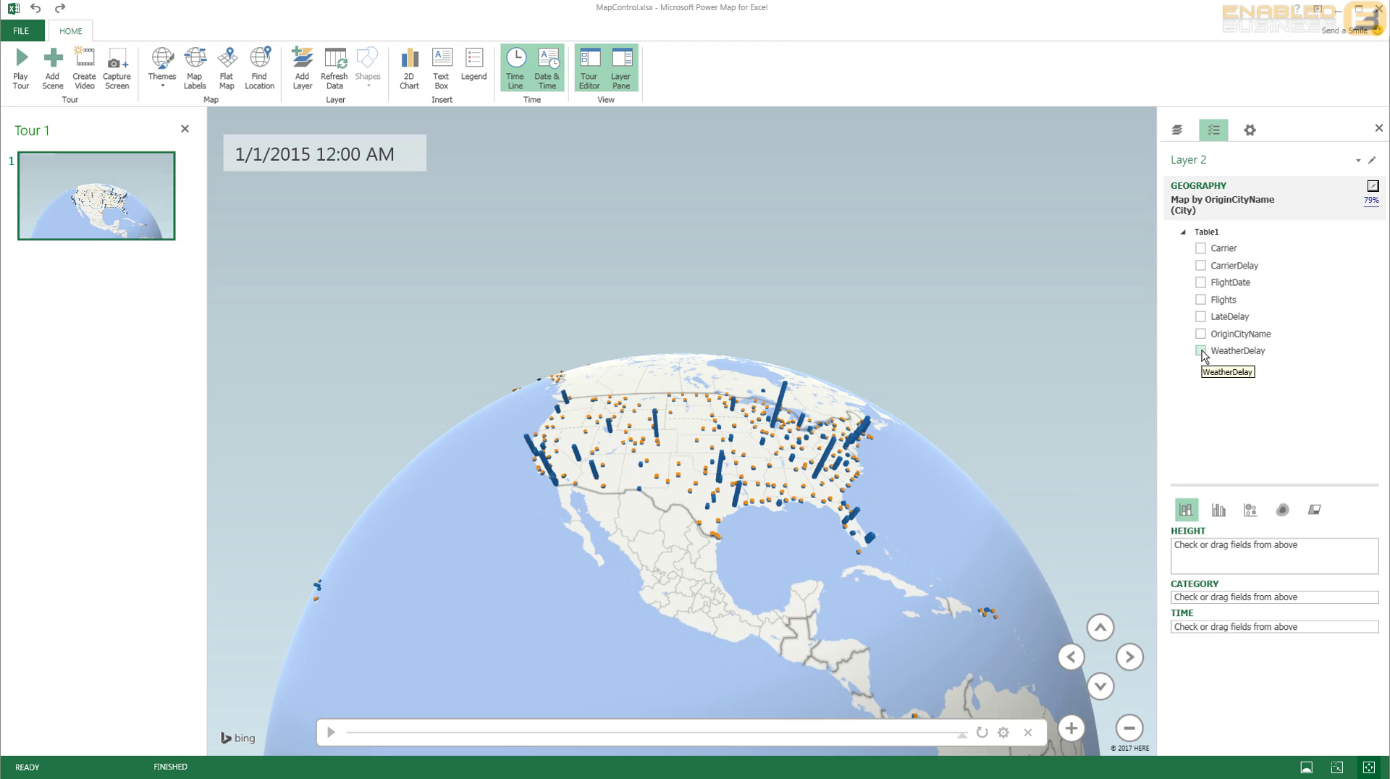
left_click(1201, 352)
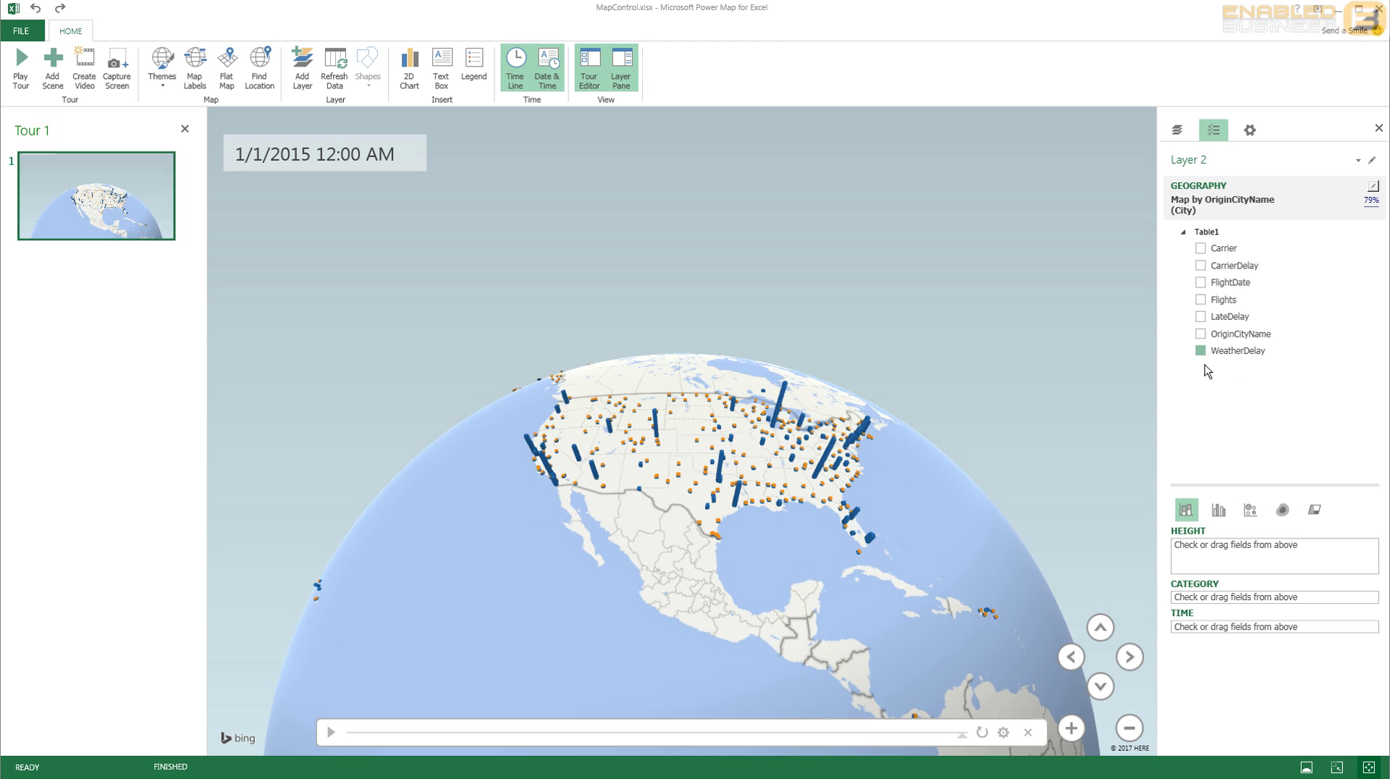
left_click(1144, 161)
left_click(1134, 121)
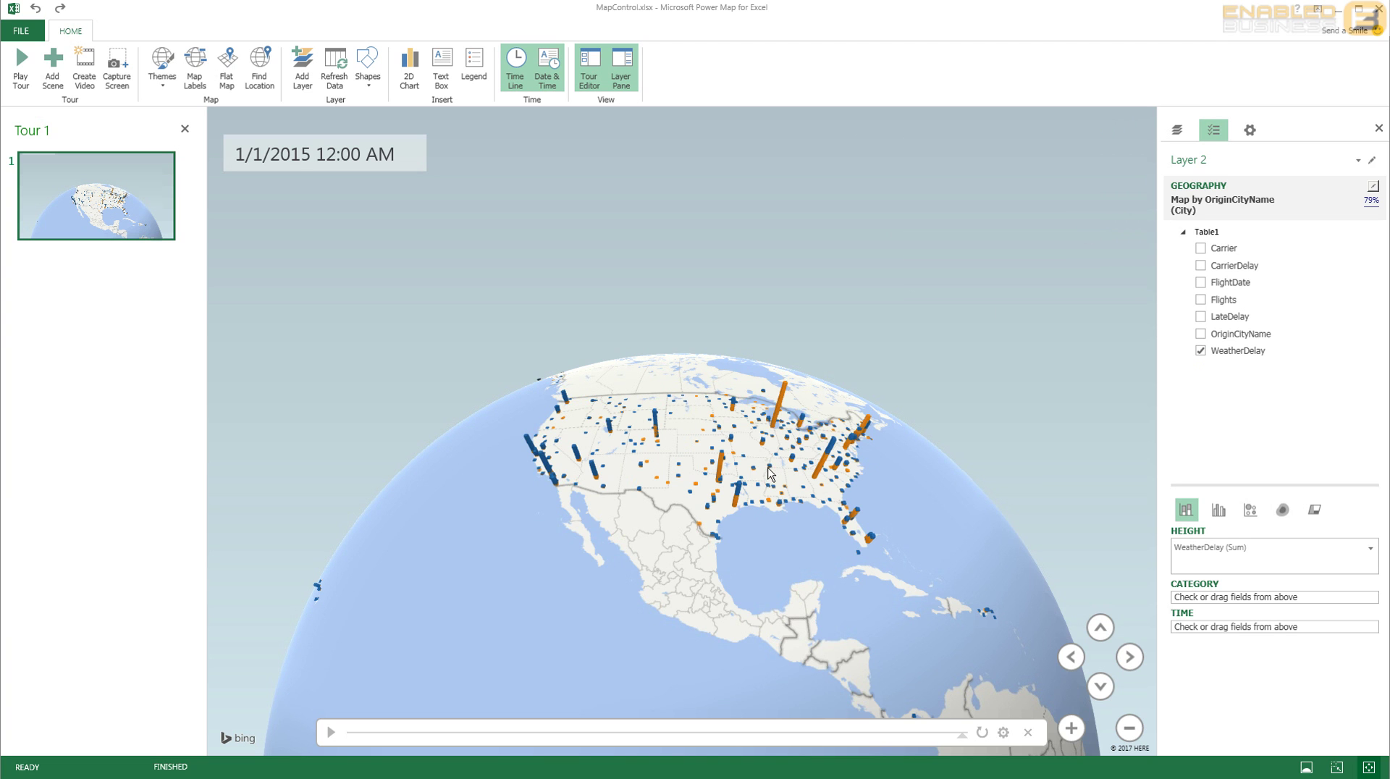
mouse_move(770, 475)
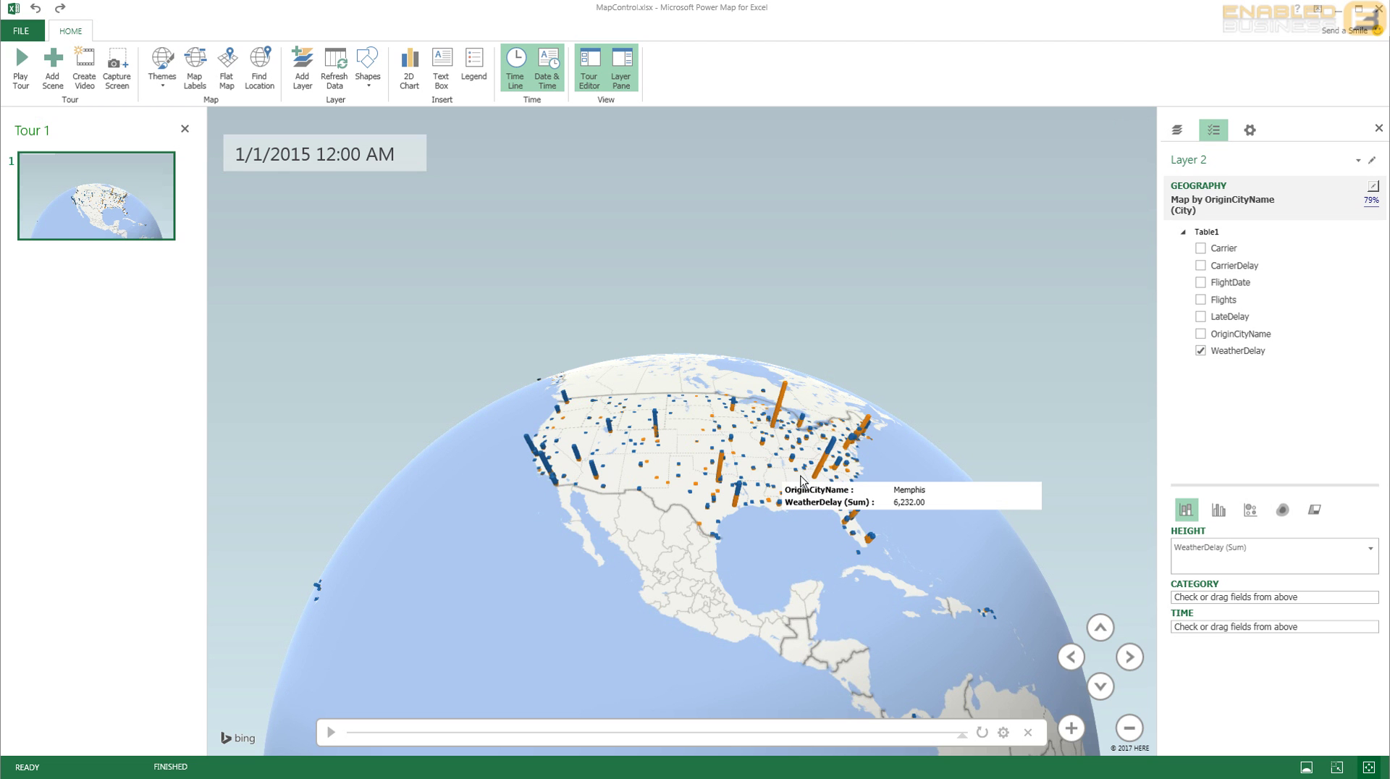
Zoom in on the United States and switch Layer 1's flight counts to a Heat Map
double_click(802, 481)
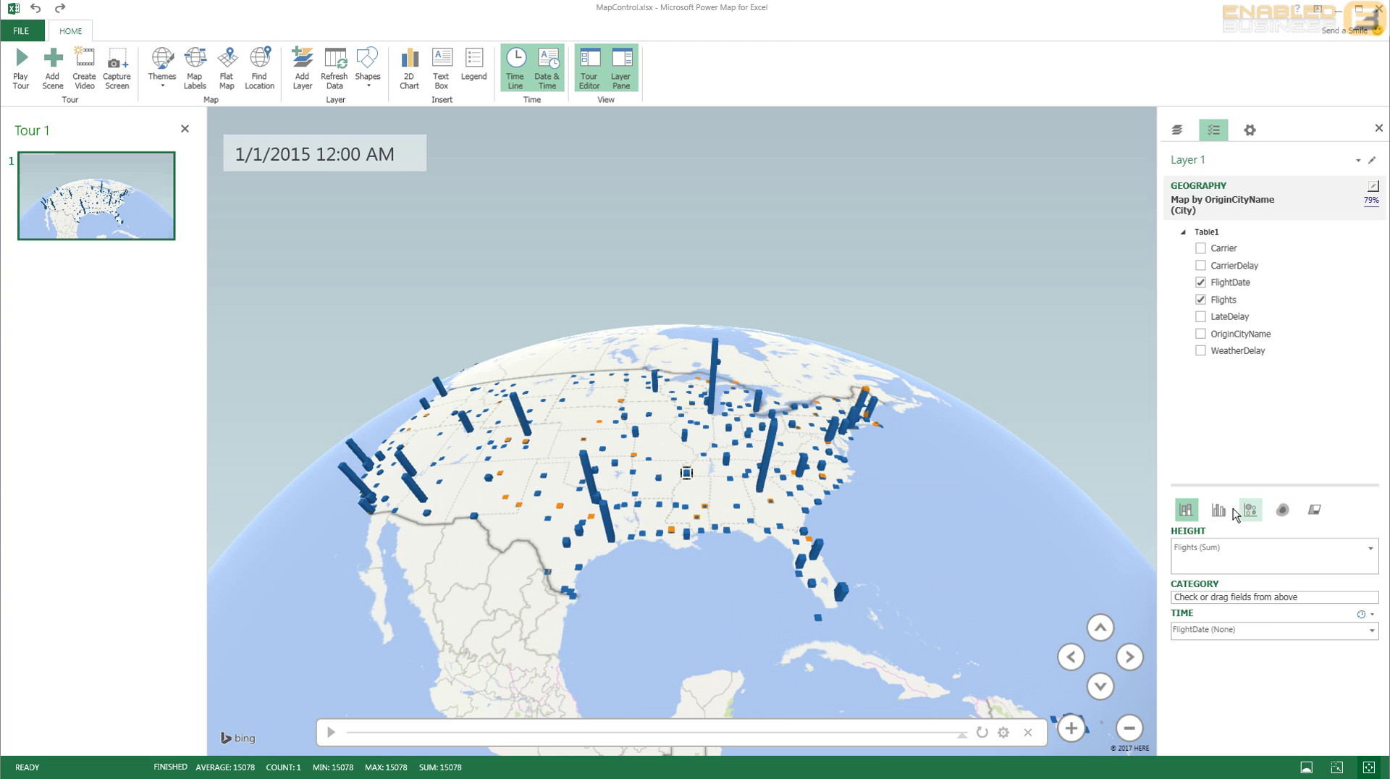
left_click(1280, 513)
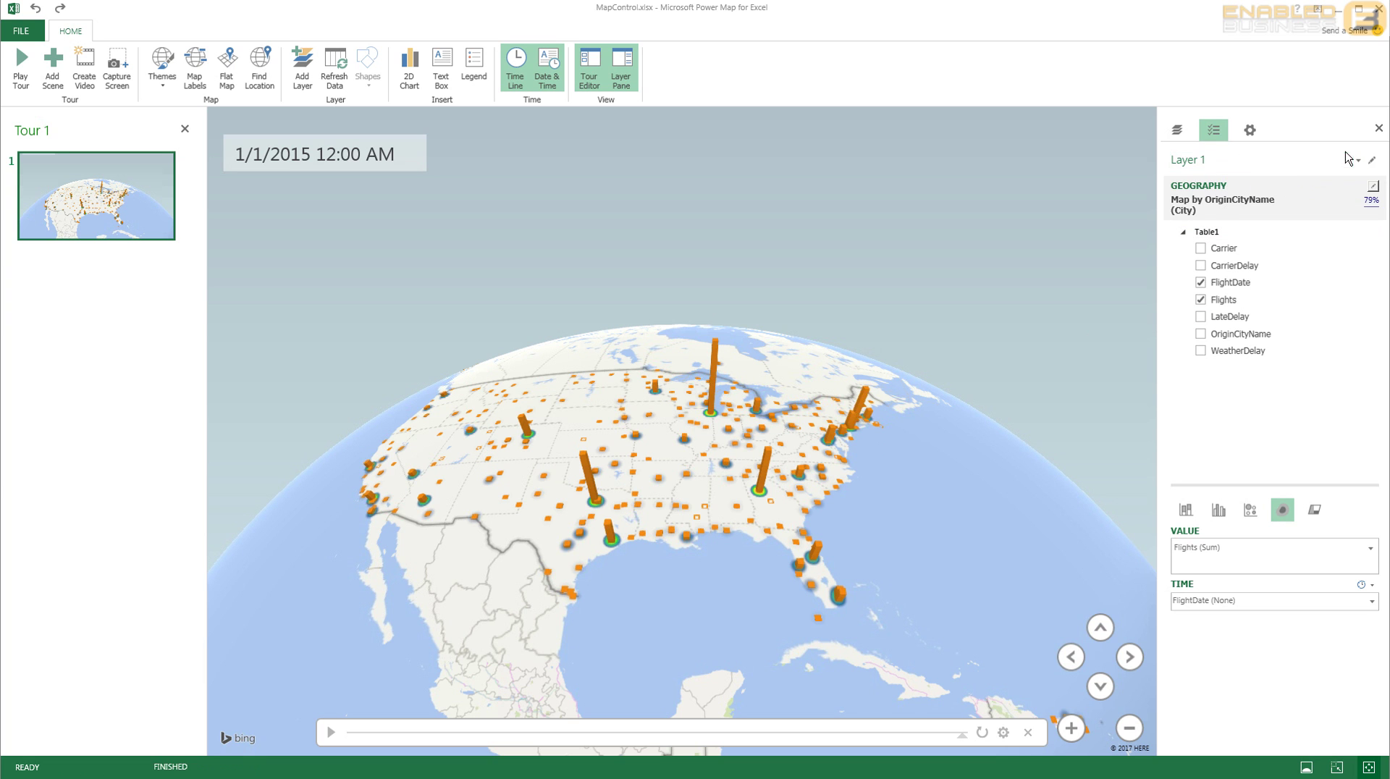
left_click(1176, 135)
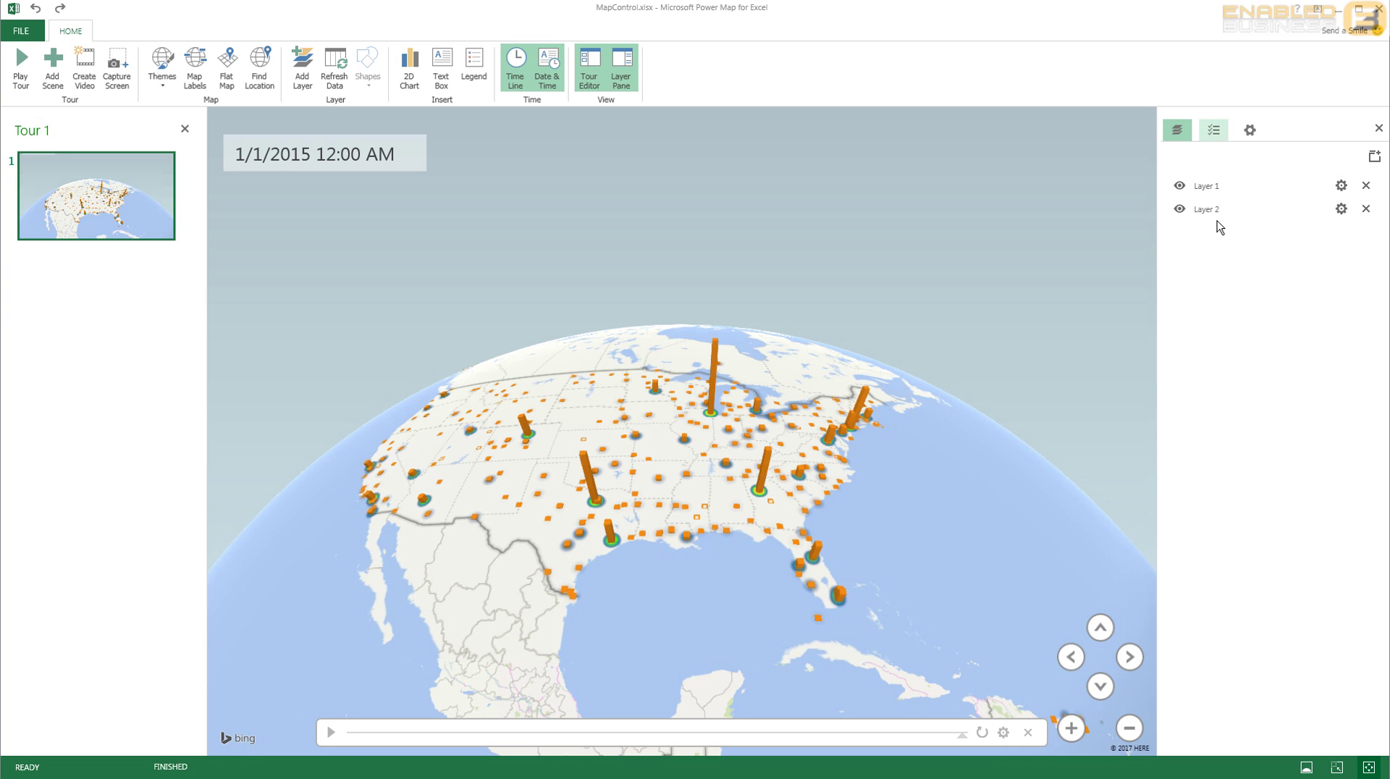
left_click(1208, 186)
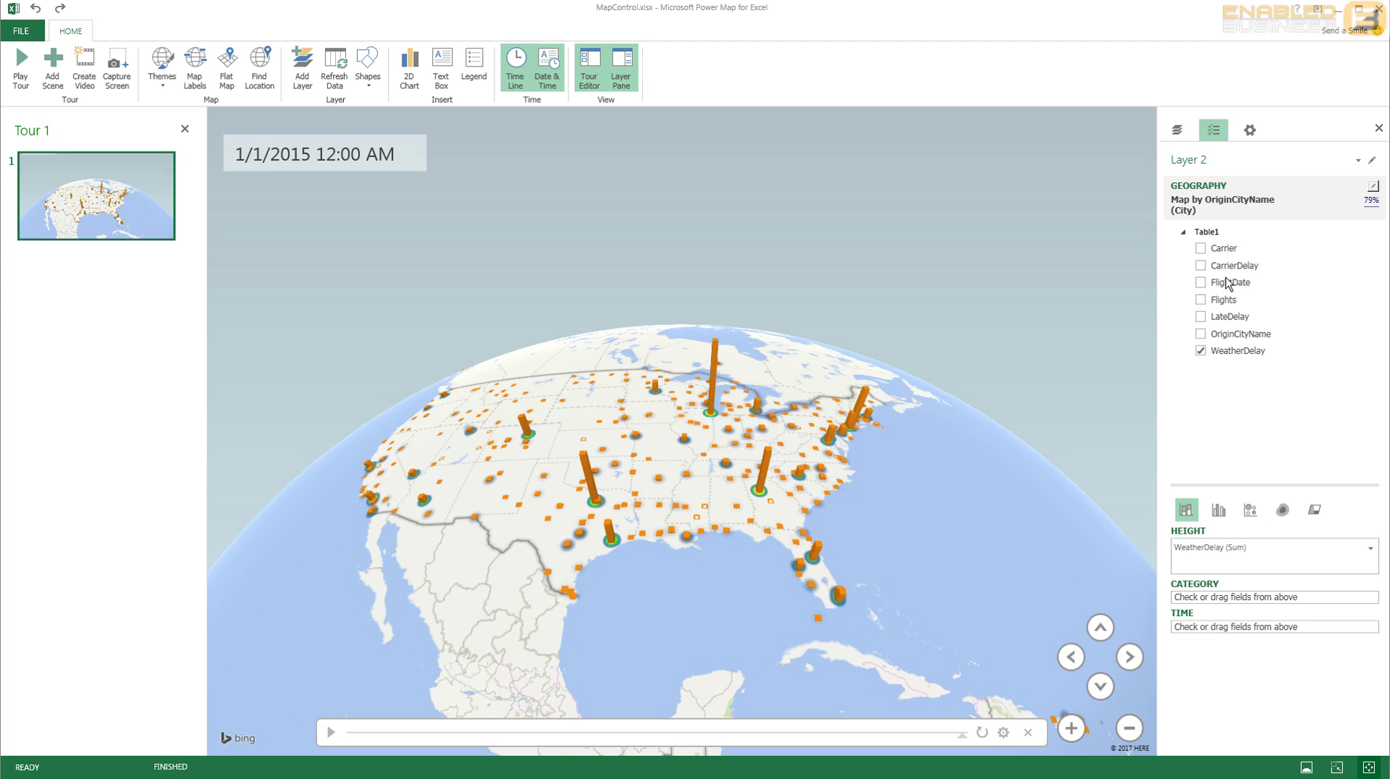
Set FlightDate as Layer 2's time field and zoom in around Columbia in the Southeast
left_click_drag(1228, 282, 1207, 628)
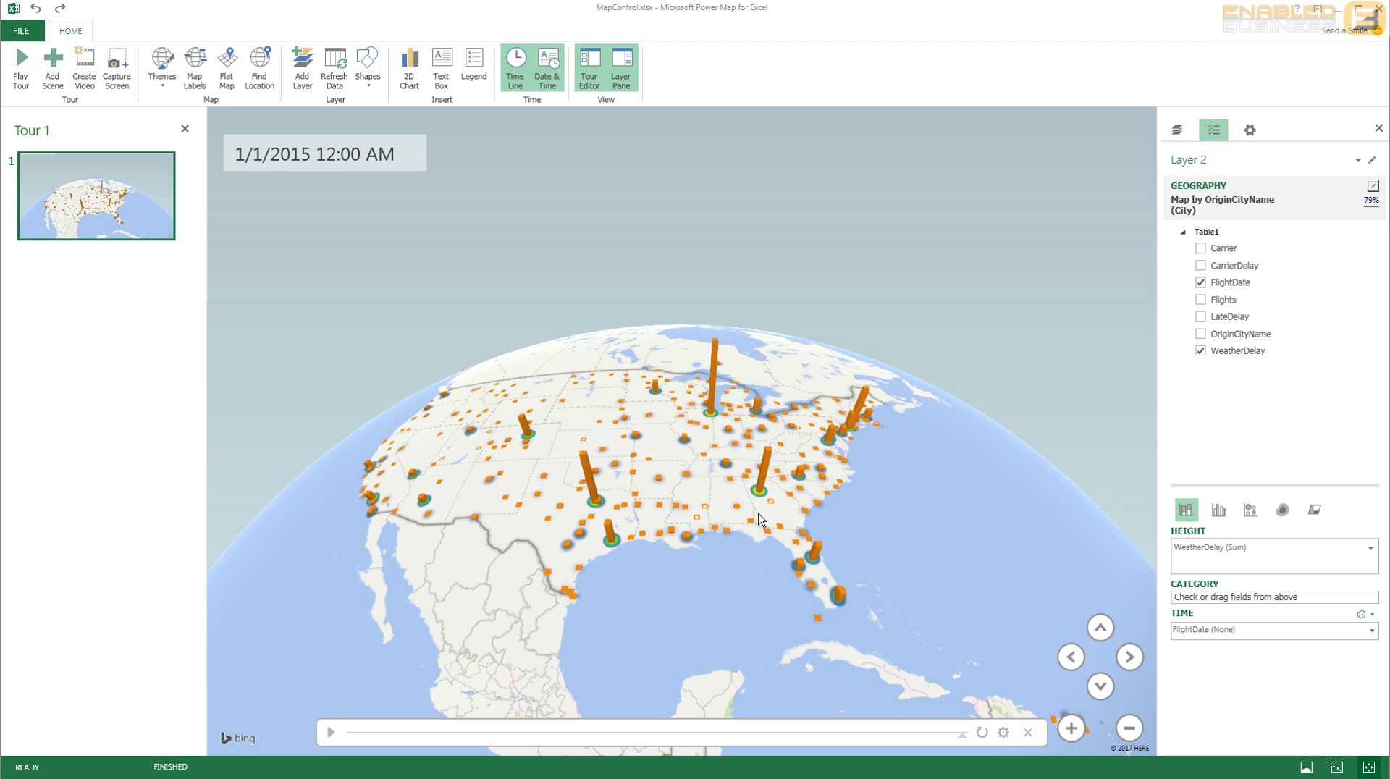
left_click(797, 492)
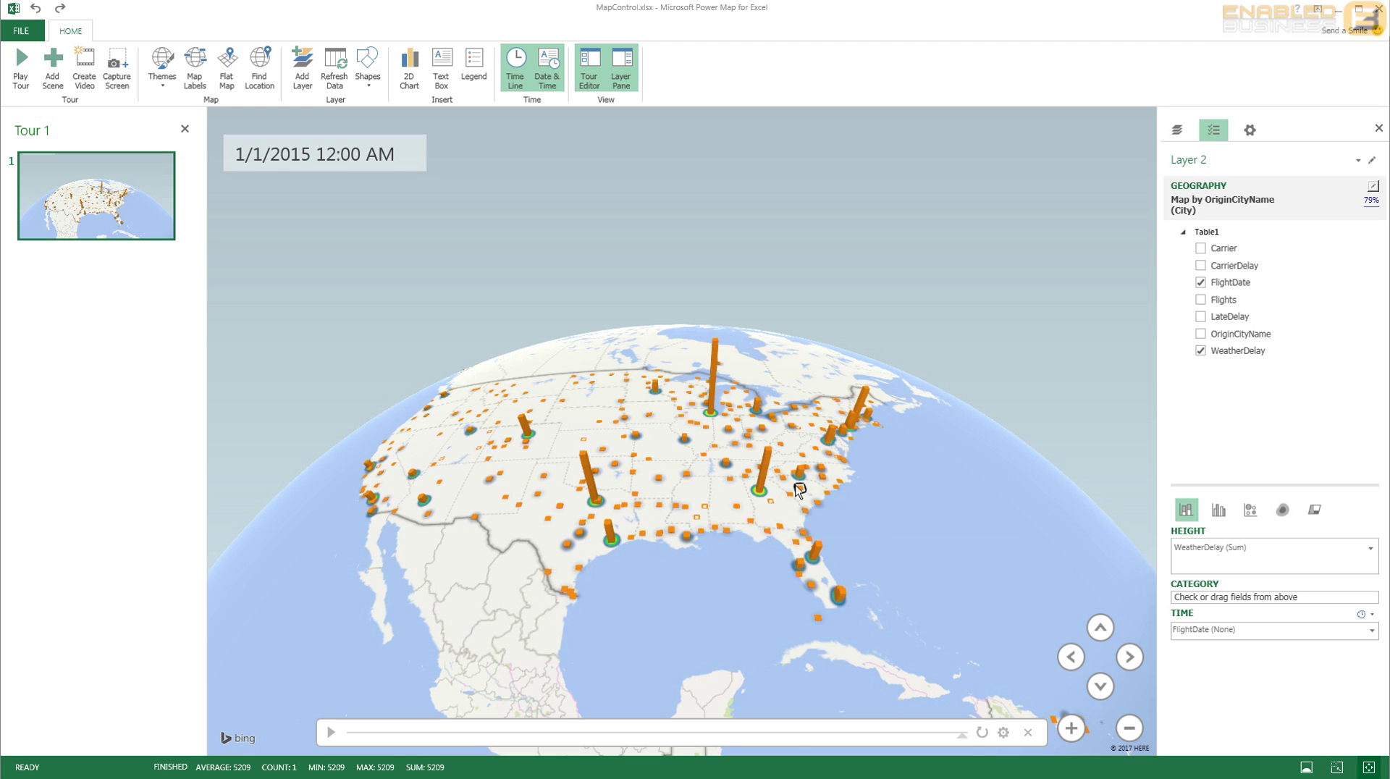
scroll(796, 491, "up", 5)
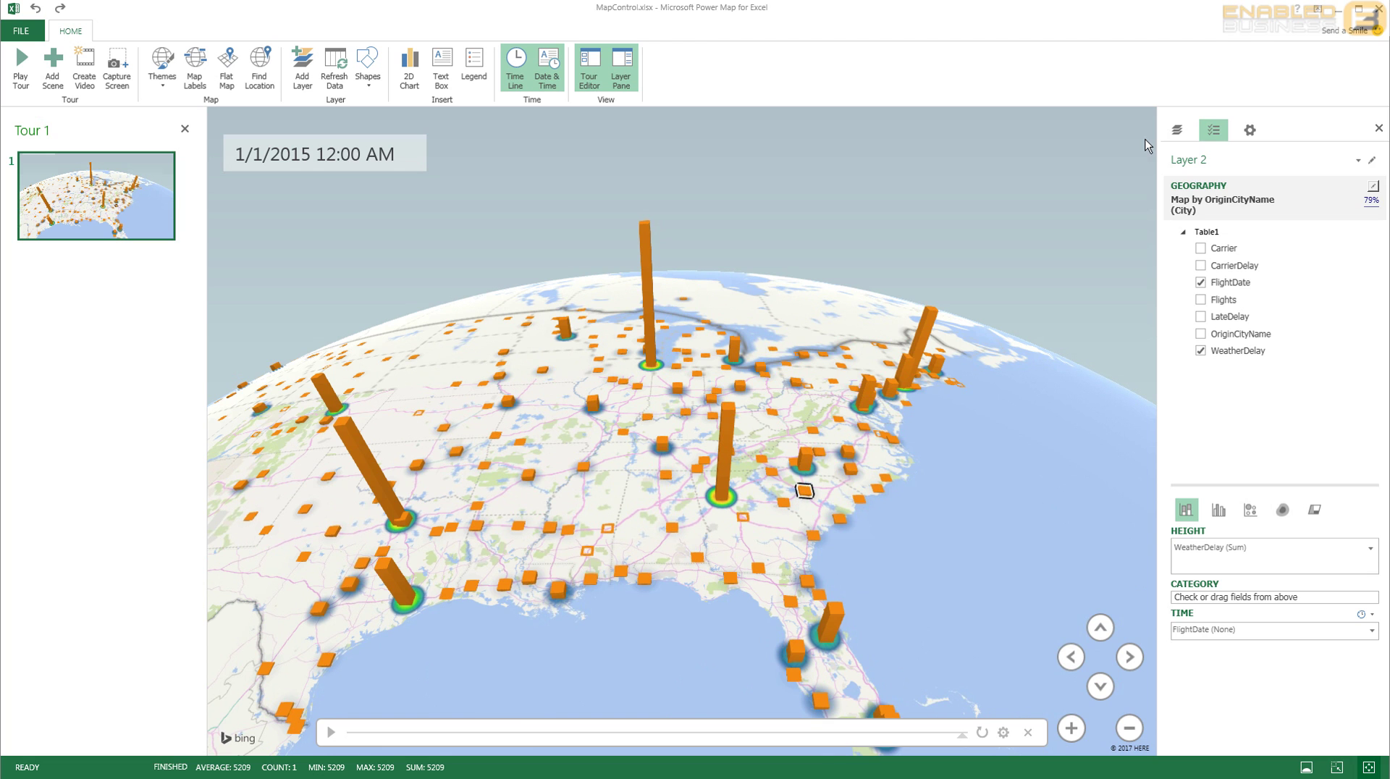
Switch Layer 1's flight counts back to a Stacked Column visualization
left_click(1247, 136)
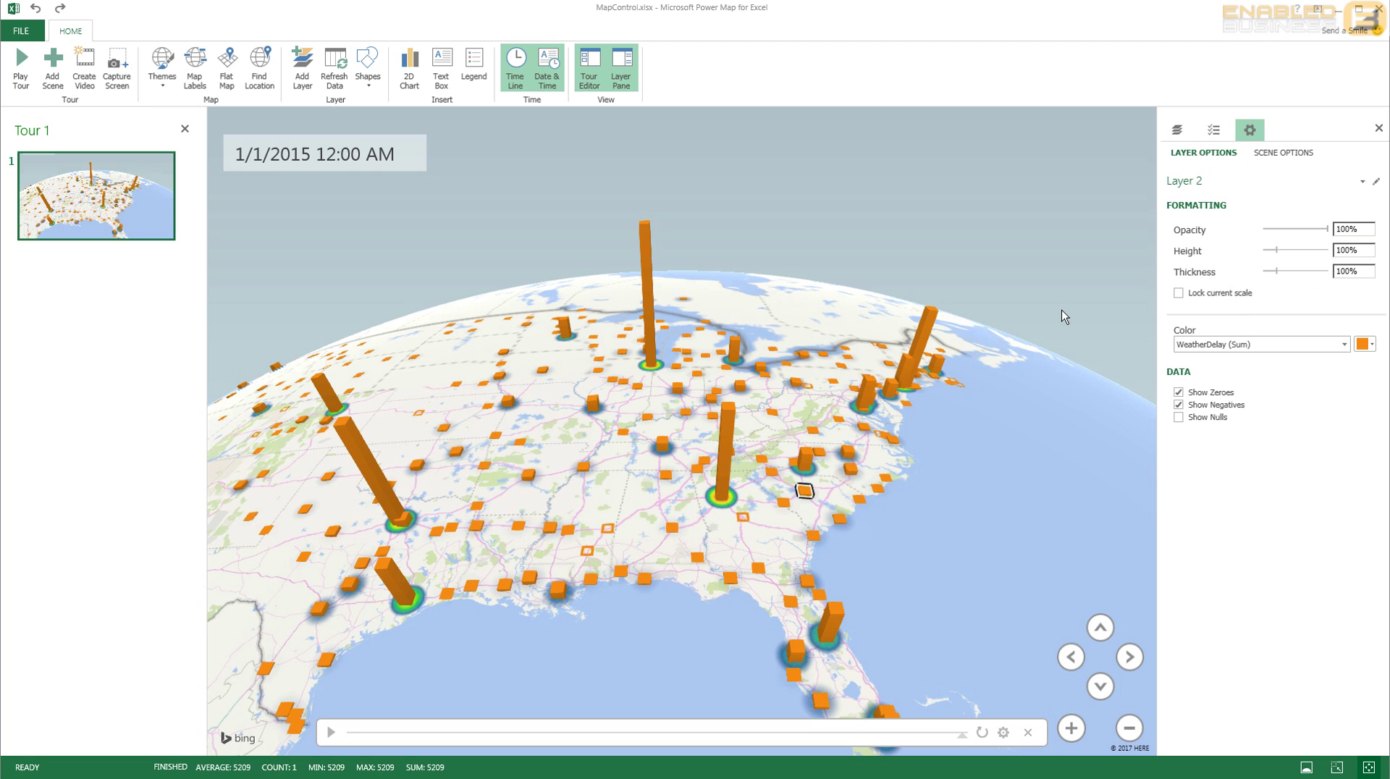
left_click(1179, 131)
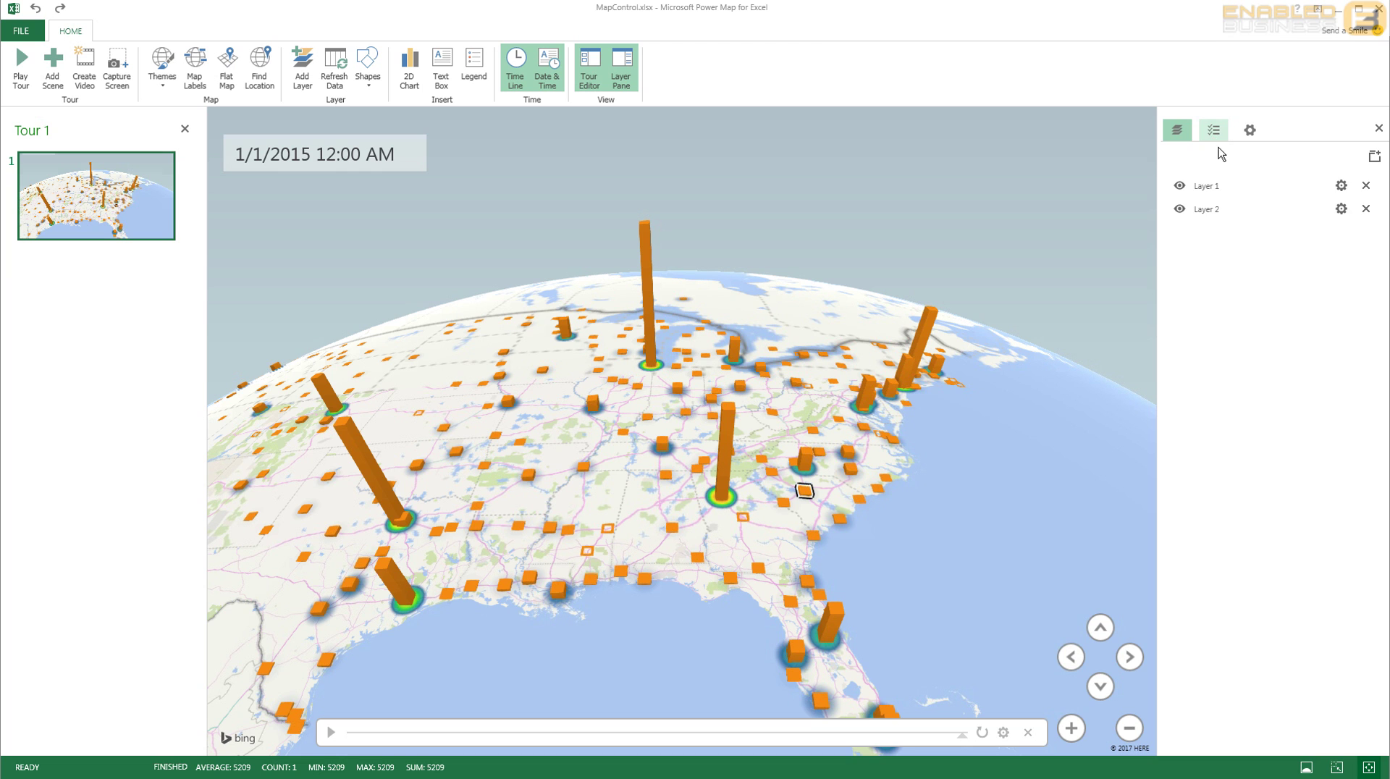
left_click(1255, 209)
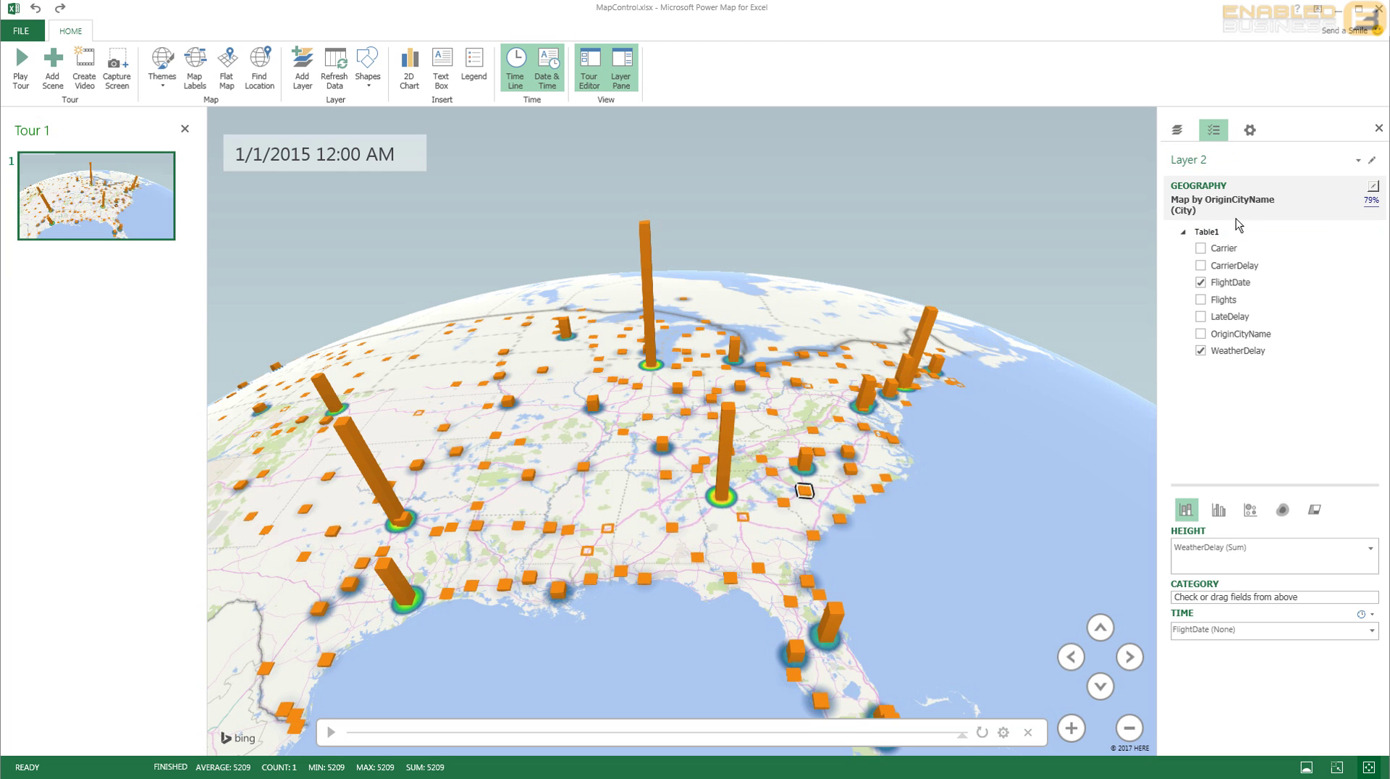
left_click(1358, 160)
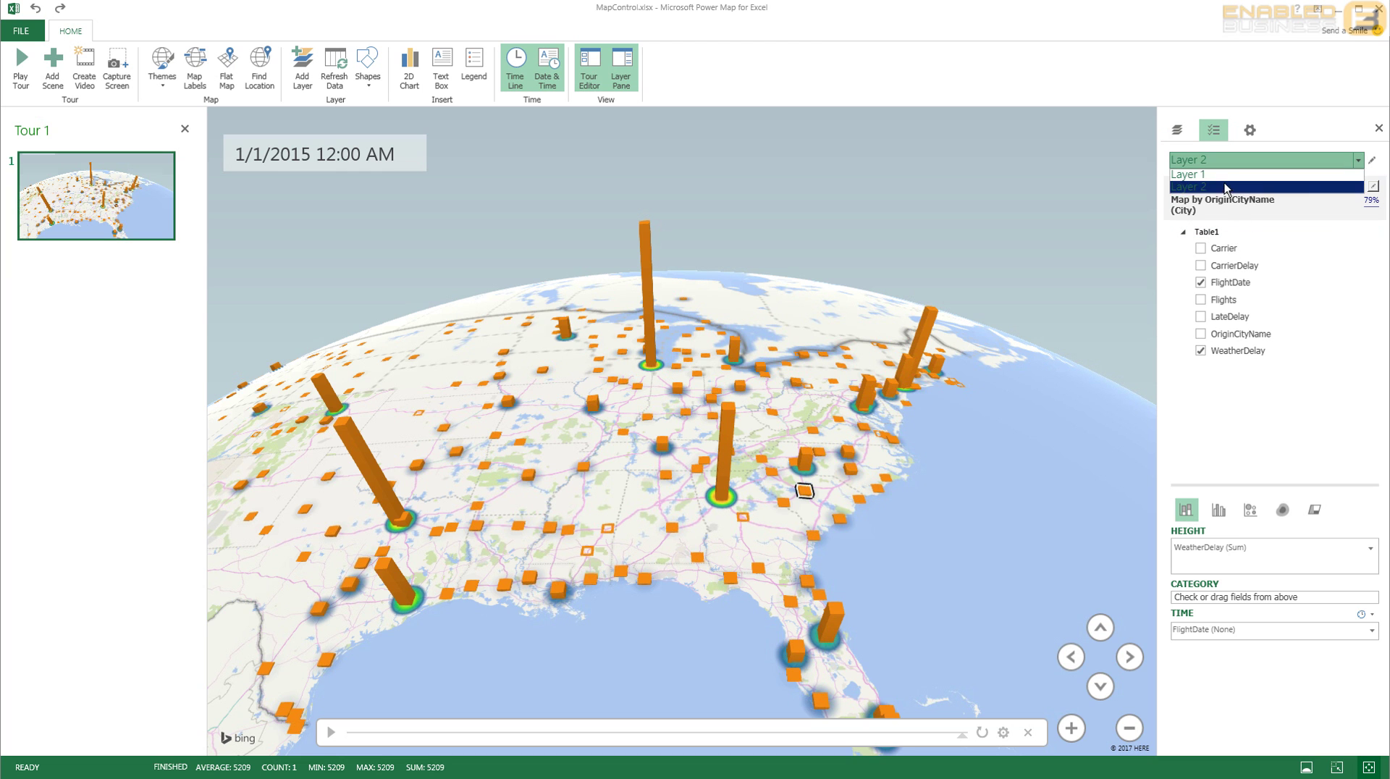
left_click(1224, 174)
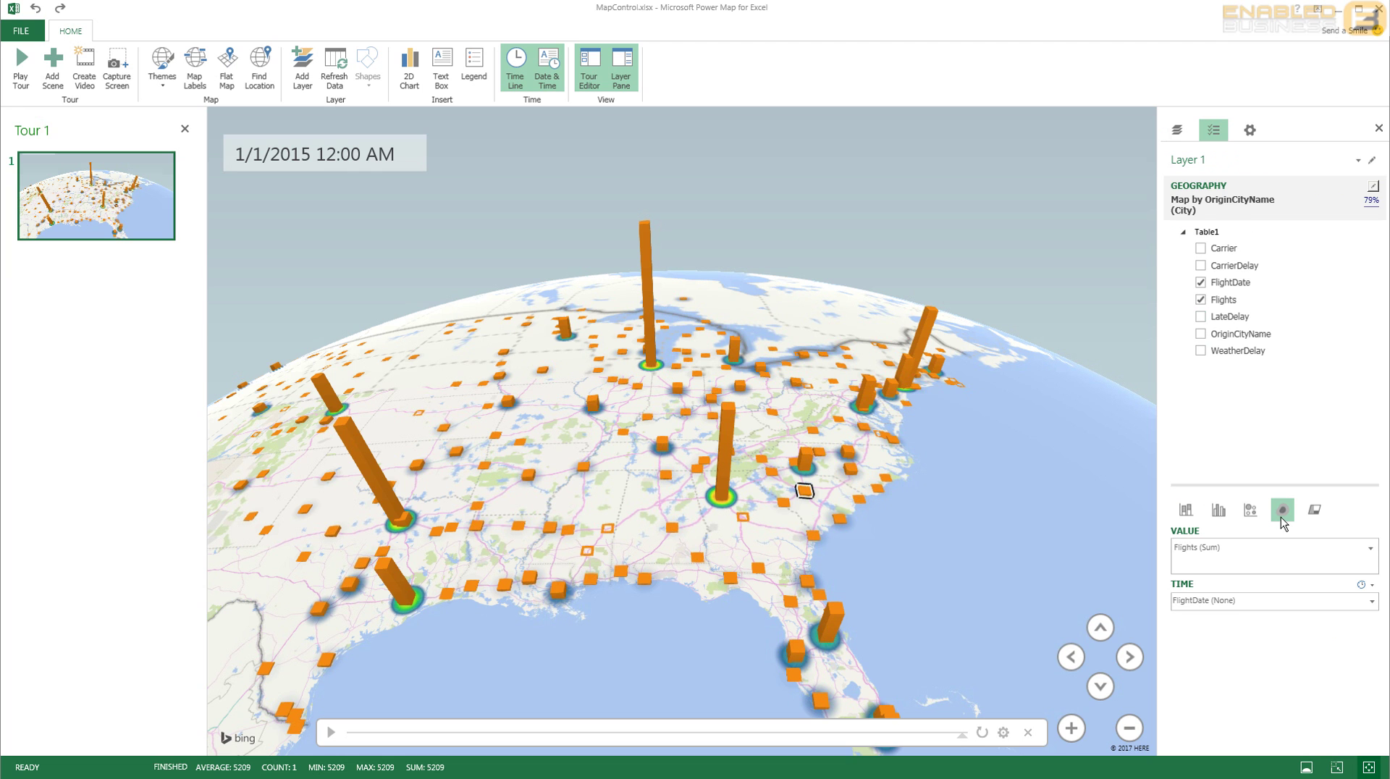
left_click(1194, 512)
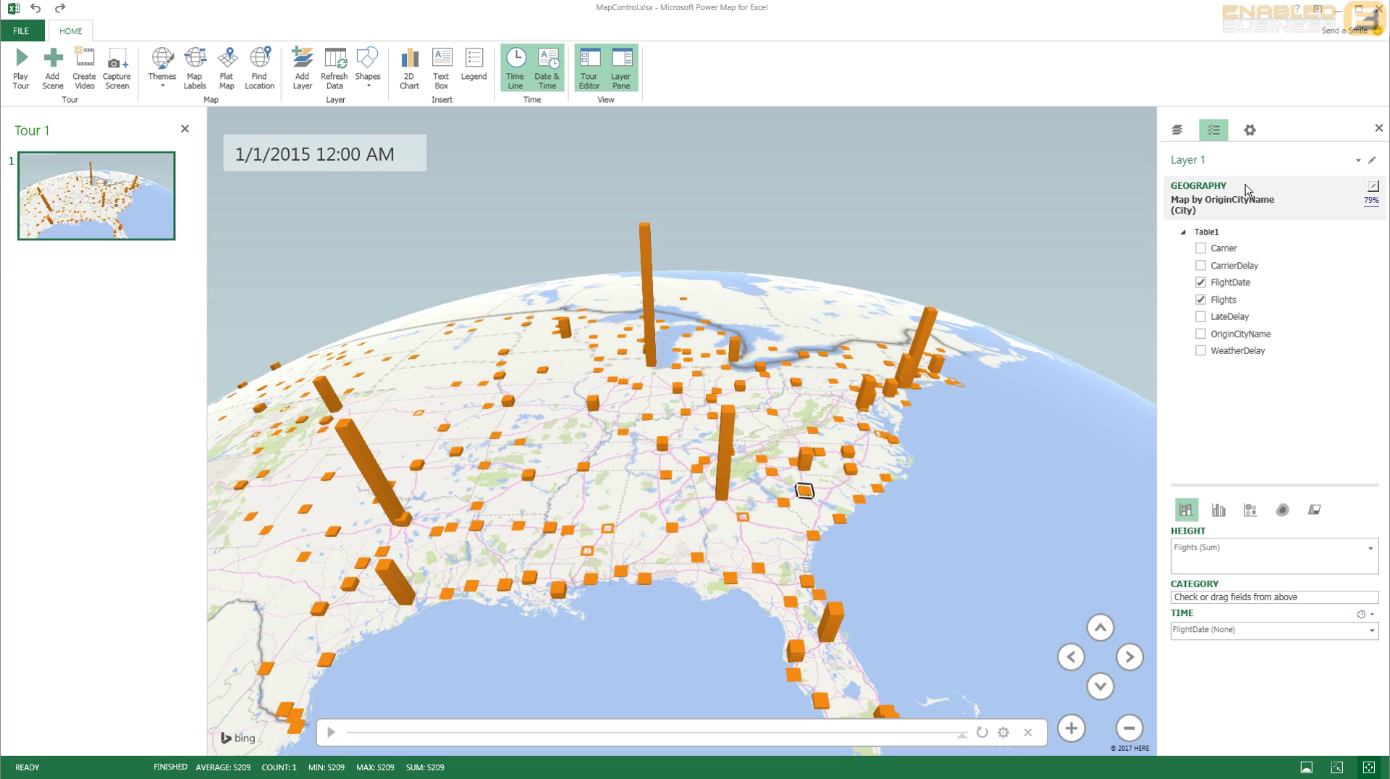
Change Layer 2's WeatherDelay visualization to a Heat Map
left_click(1358, 161)
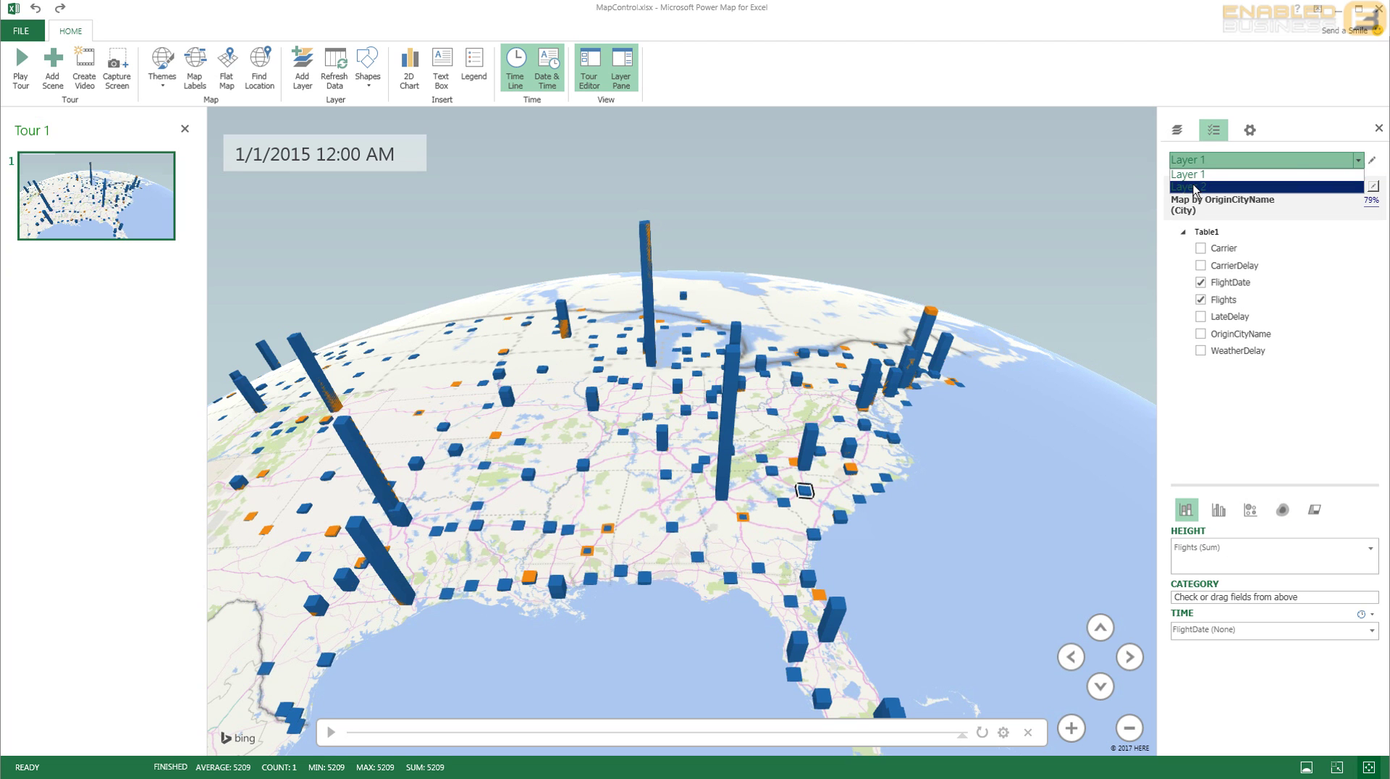
left_click(1190, 189)
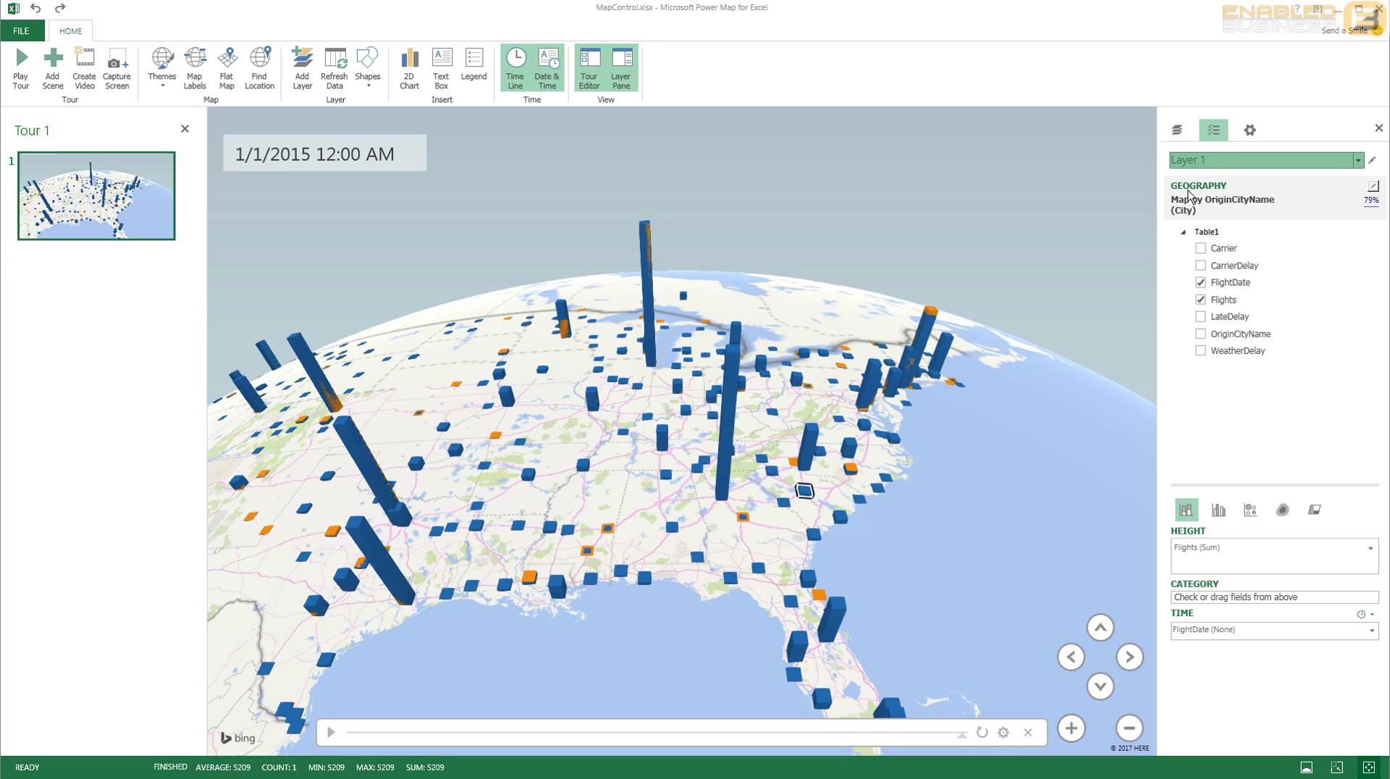
left_click(1275, 511)
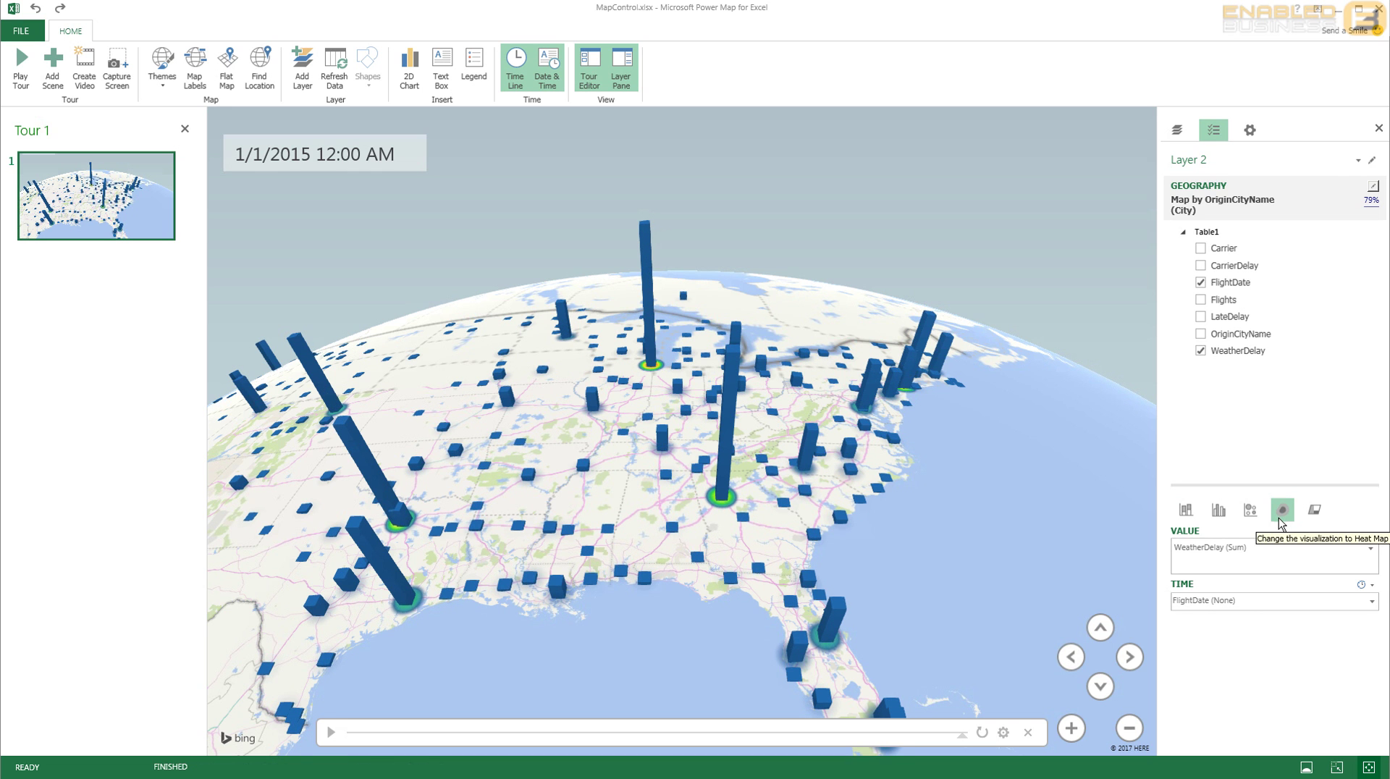
Widen the weather-delay heat map's radius of influence to 236%, then start the timeline playing
left_click(1253, 130)
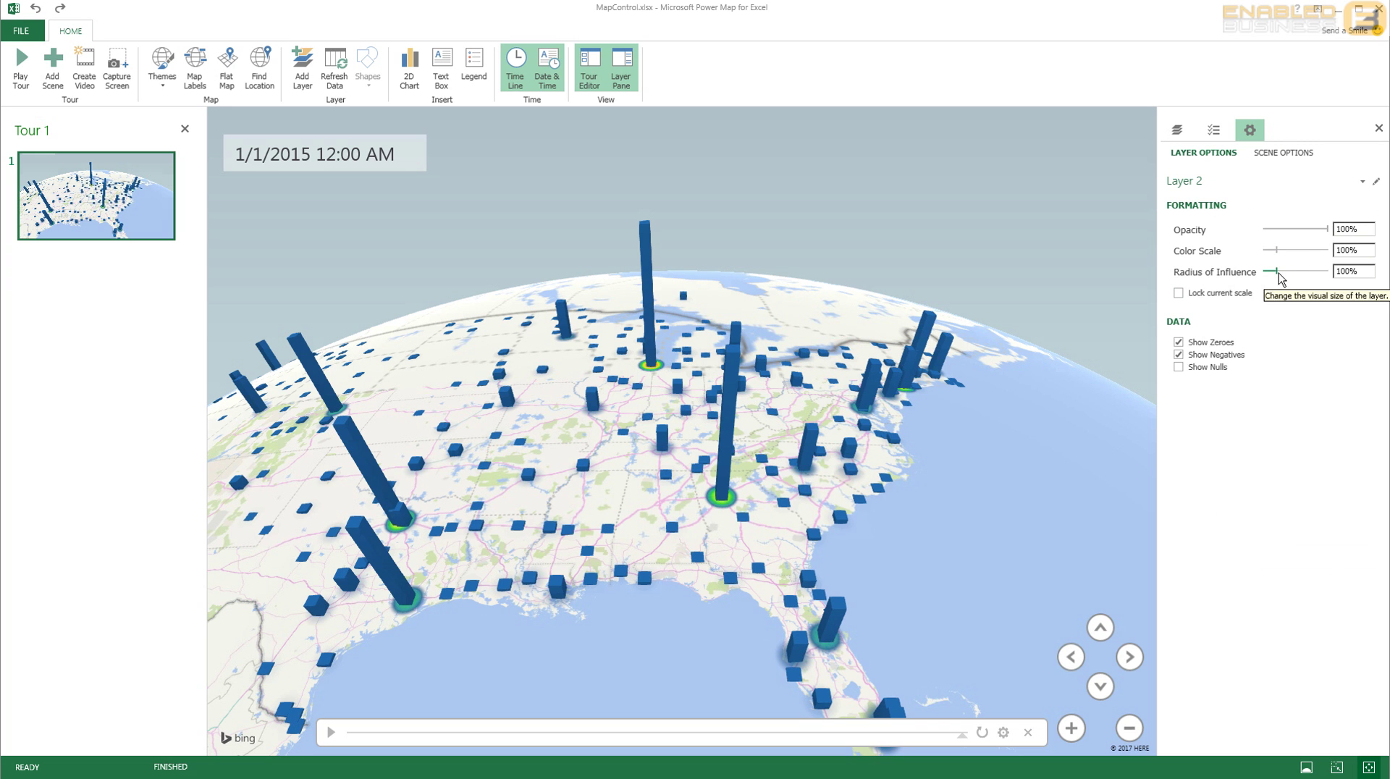
left_click_drag(1279, 274, 1297, 274)
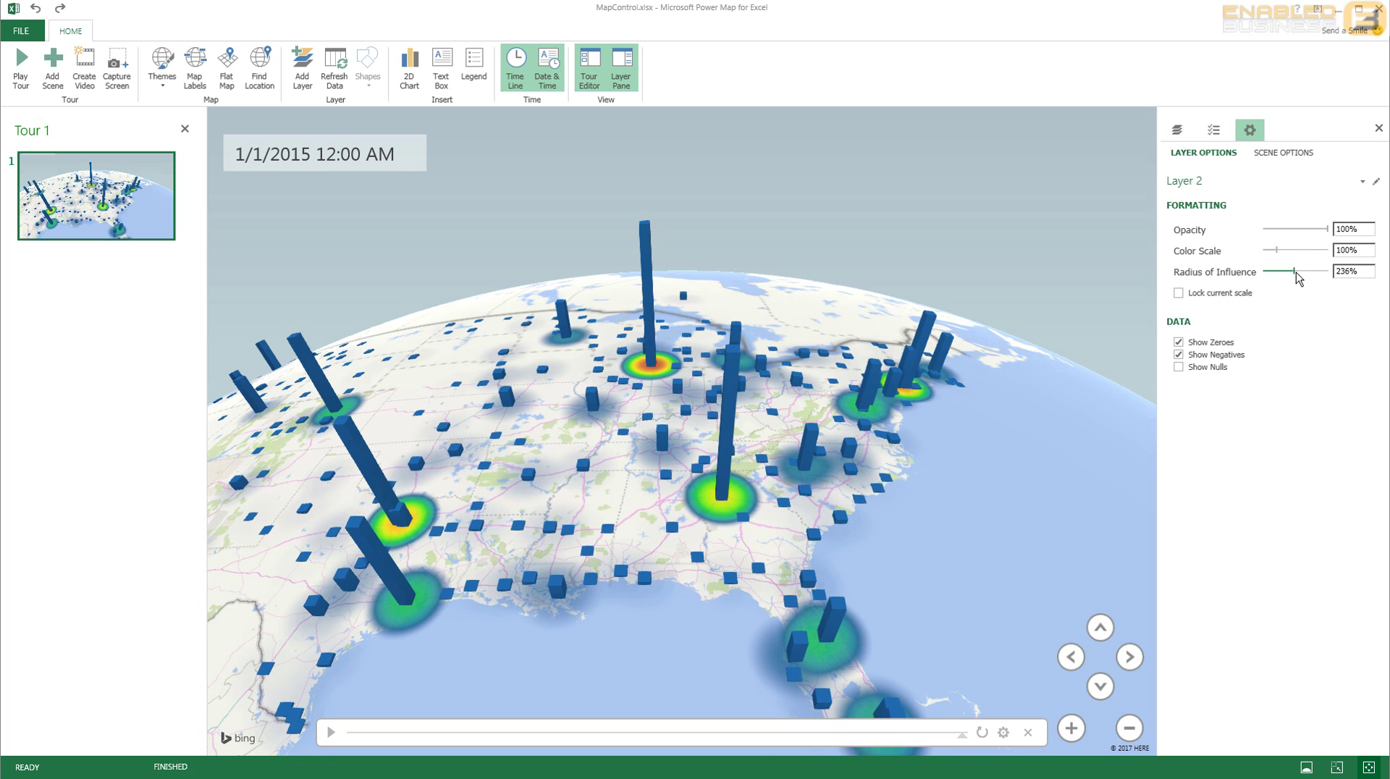
left_click(331, 732)
Move the timeline back to 12/23/2014 6:05 PM
left_click(960, 736)
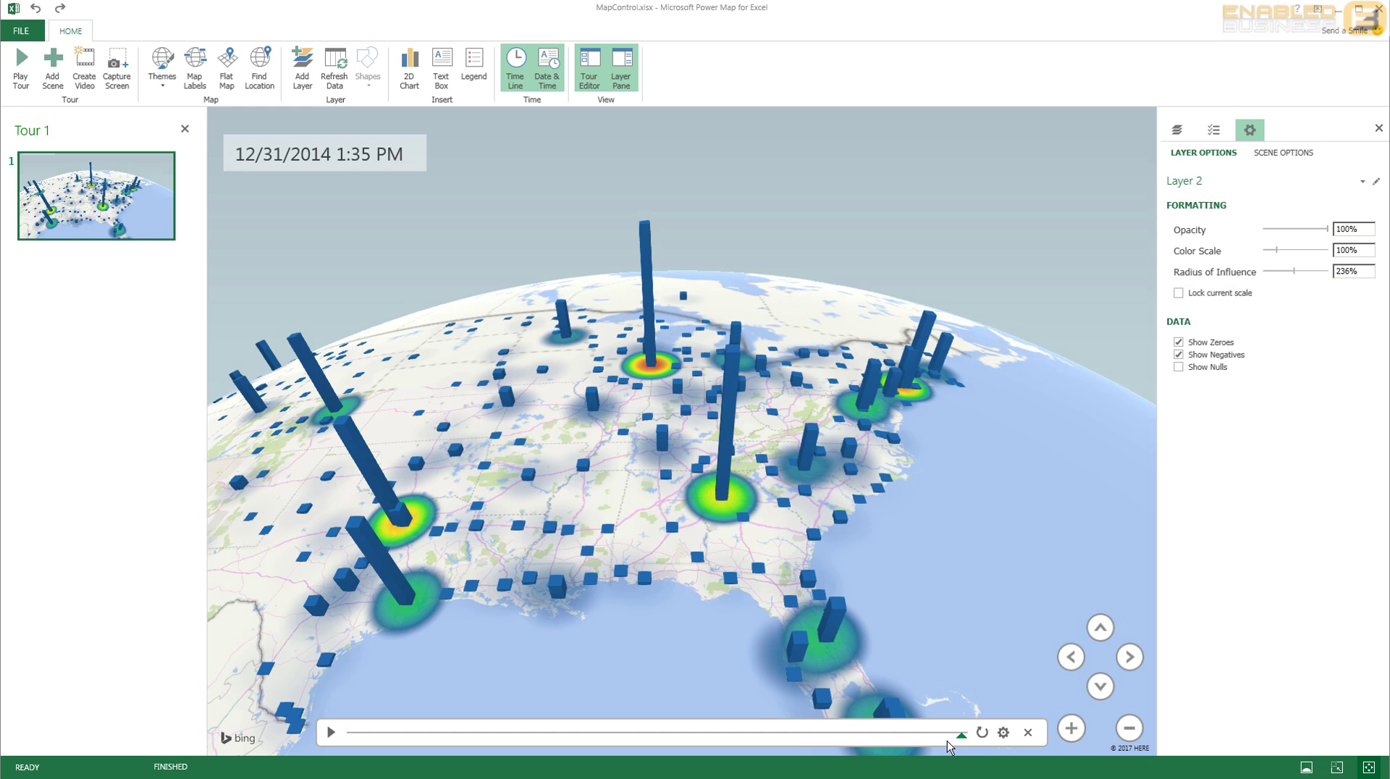
left_click(946, 738)
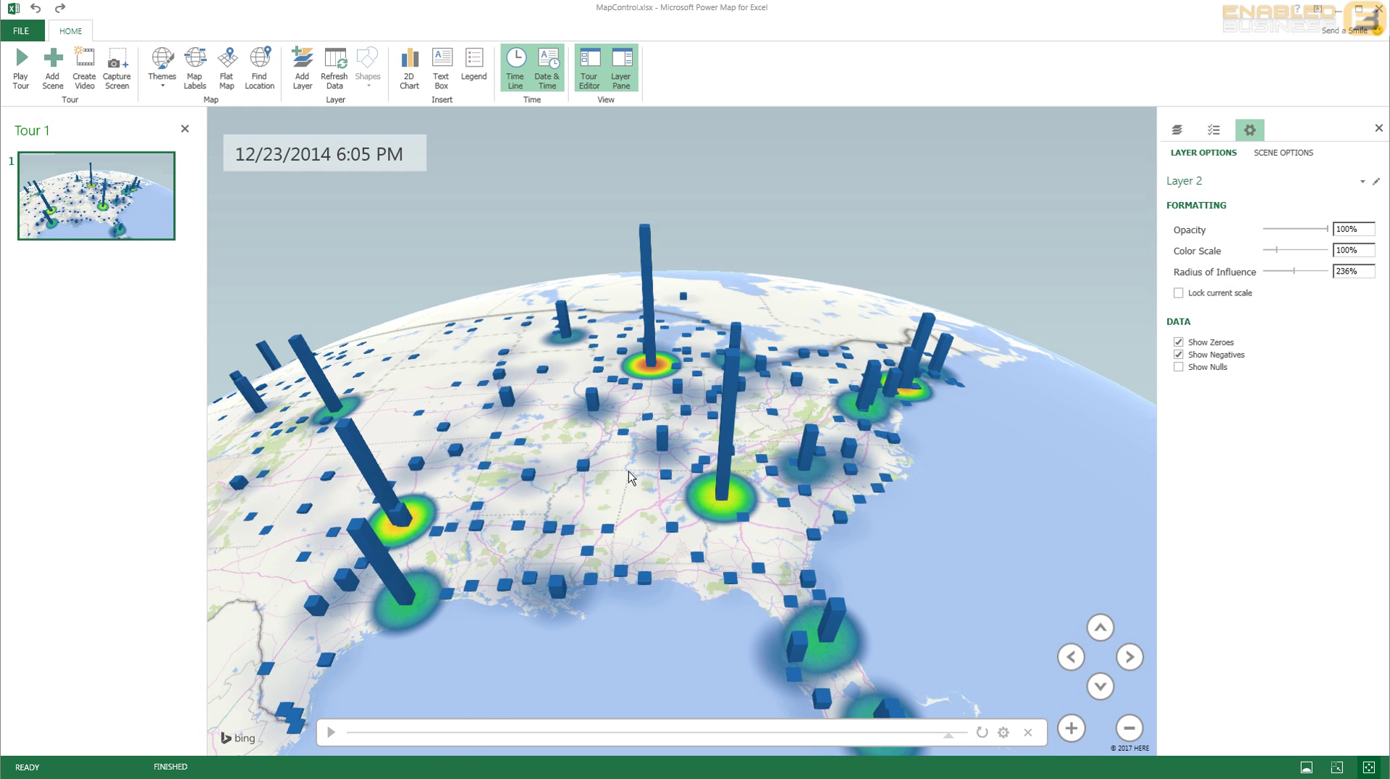
Rotate the globe west to frame Texas, the Plains and the southern US
left_click_drag(637, 481, 491, 483)
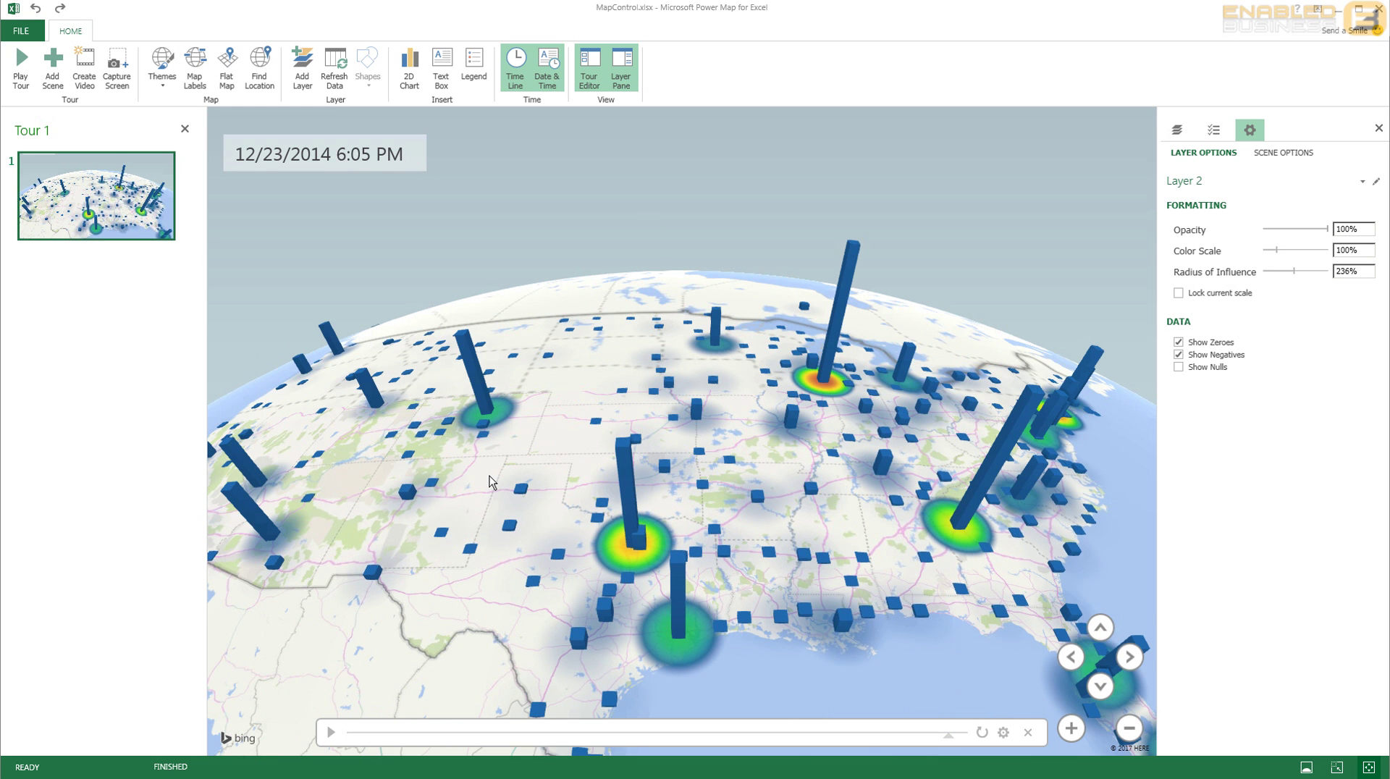
left_click_drag(628, 480, 525, 553)
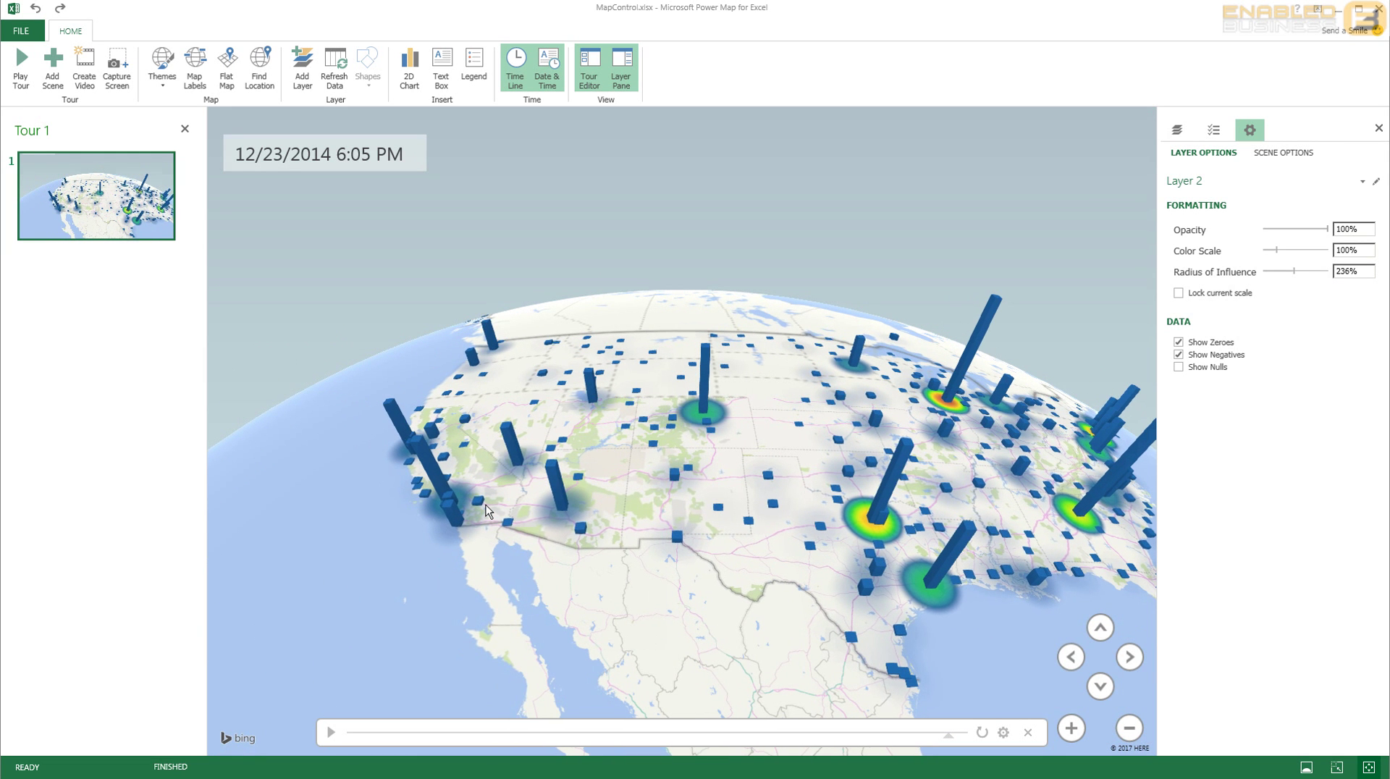
mouse_move(485, 511)
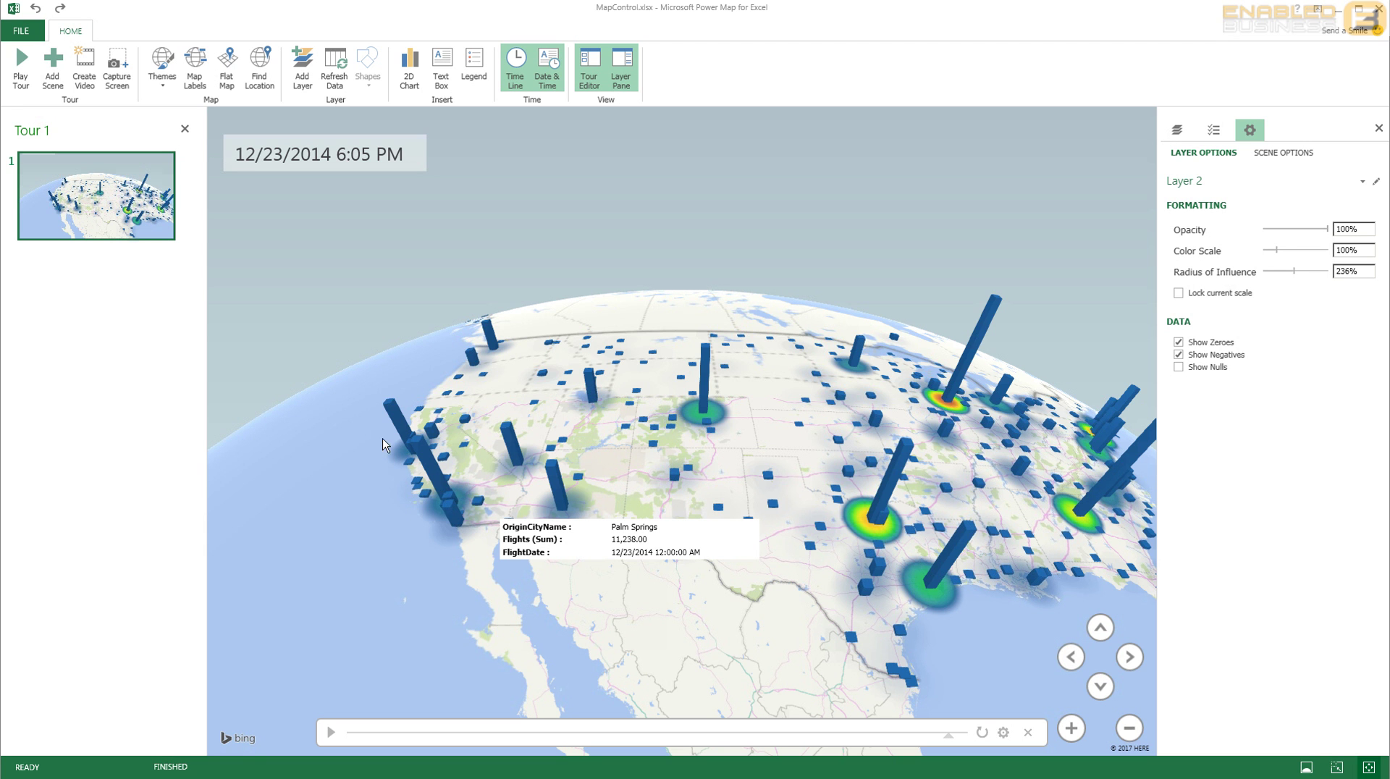
Rotate the globe east with the Right arrow key until the eastern US is centred
key("Right")
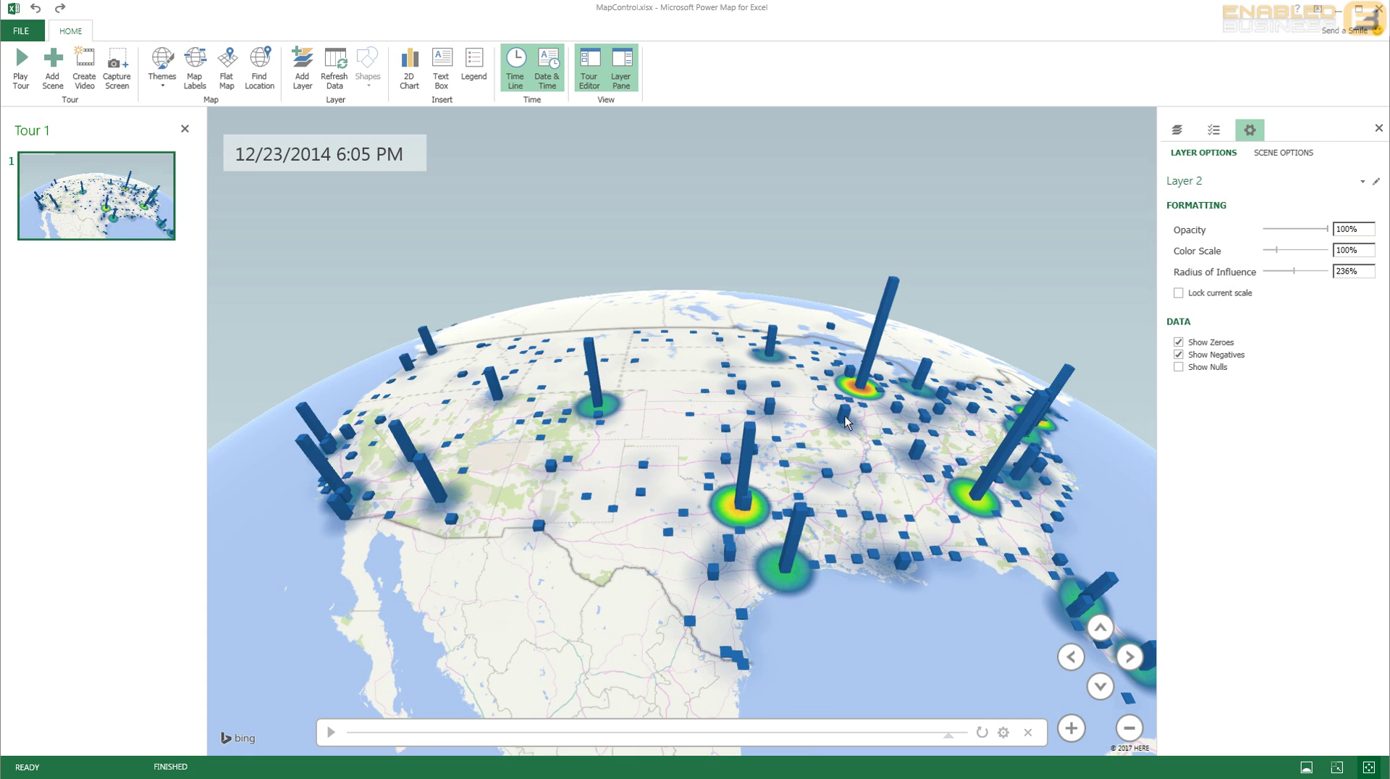
key("Right")
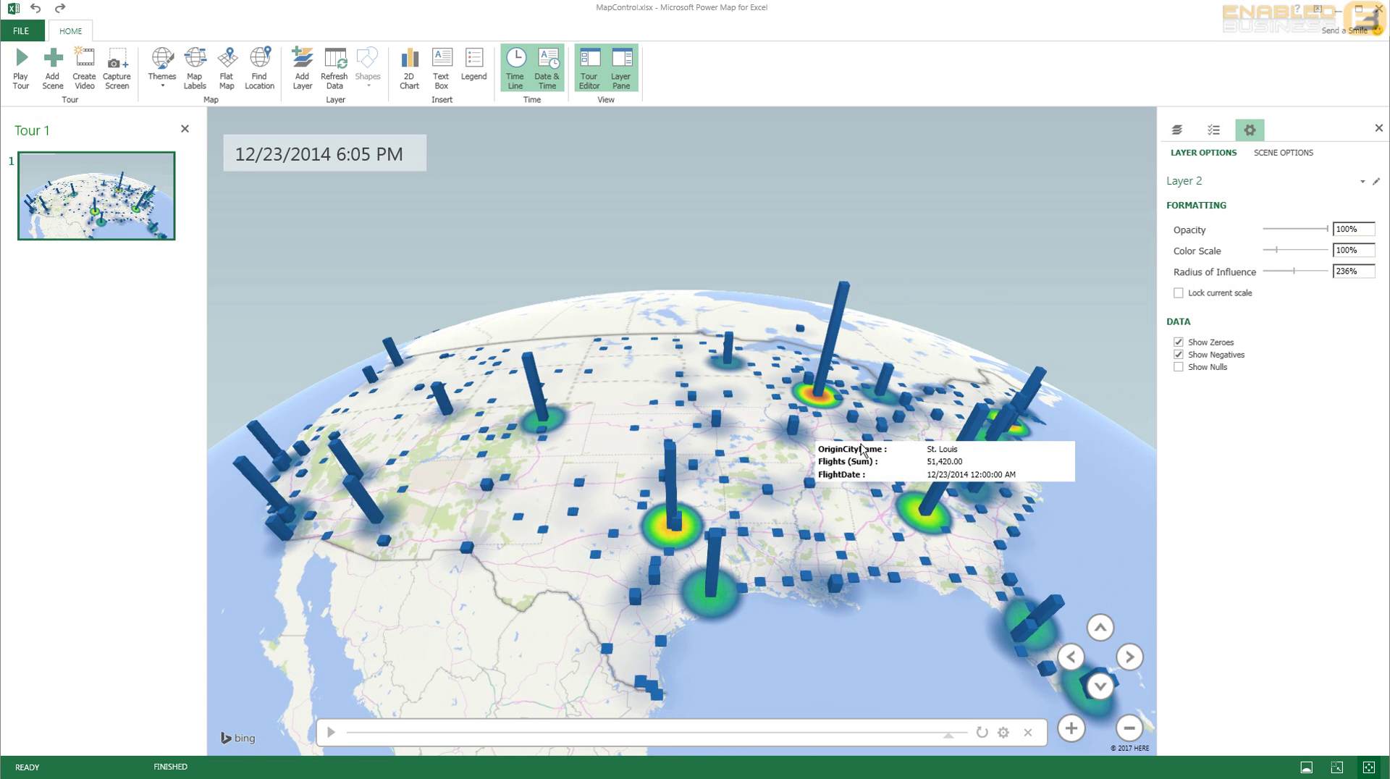
mouse_move(877, 467)
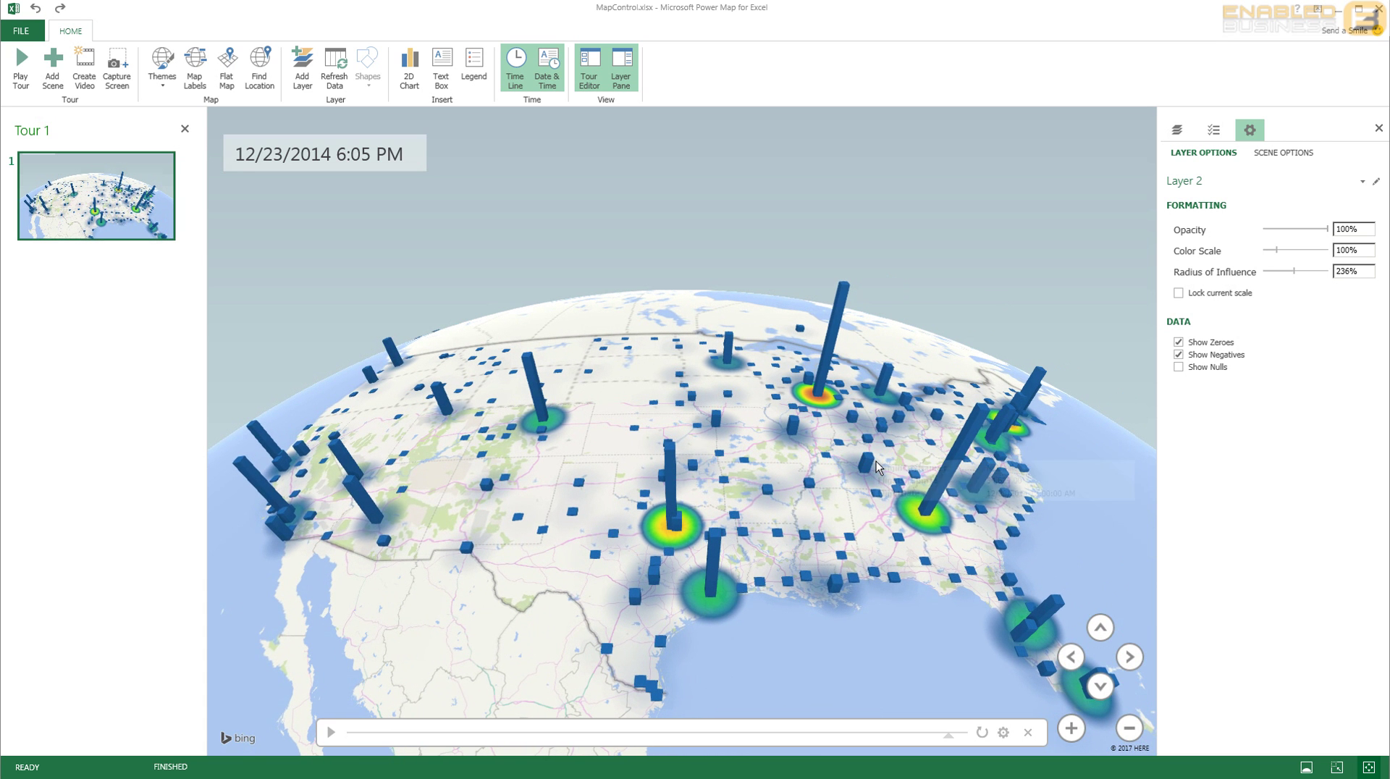